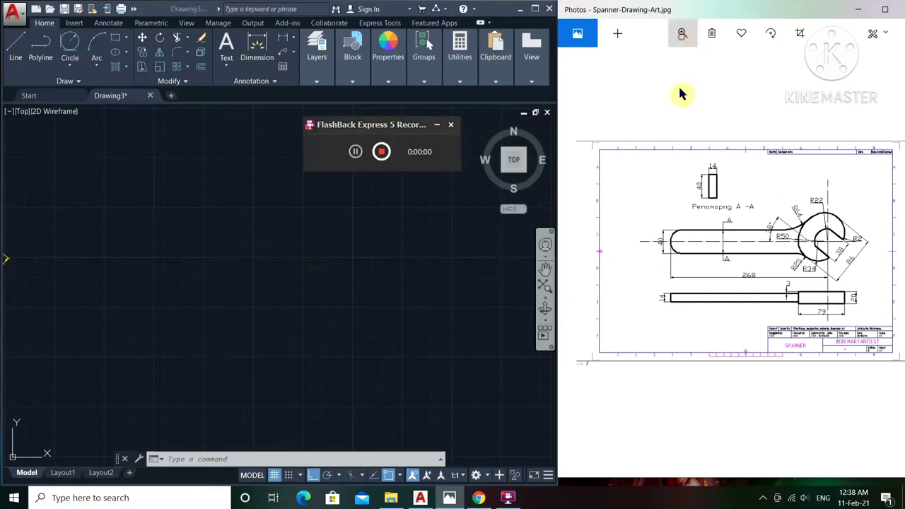
Magnify the spanner reference drawing in Photos so dimensions like 268 and R50 are readable
drag(629, 64, 641, 69)
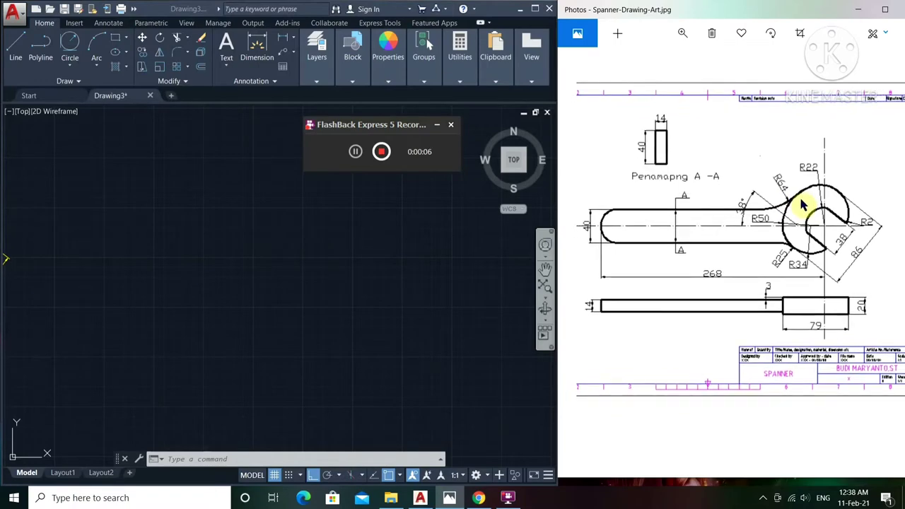
click(683, 34)
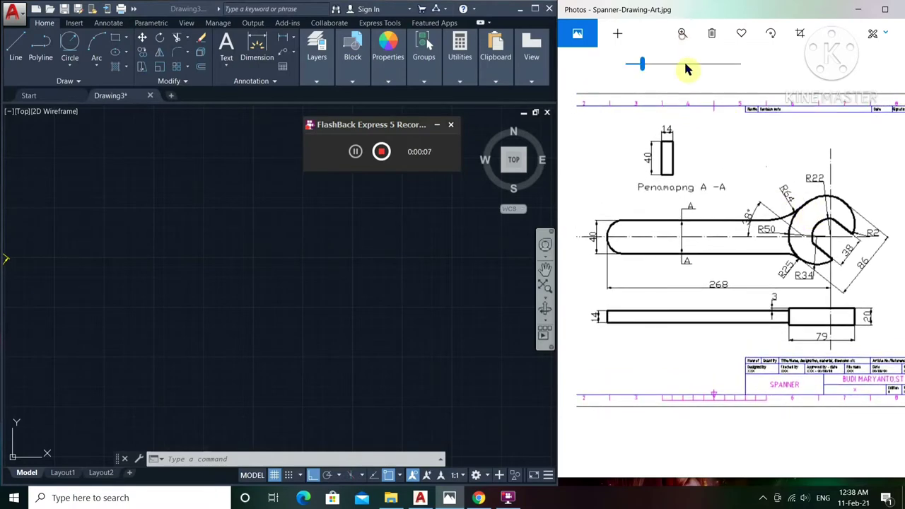
drag(641, 65, 644, 65)
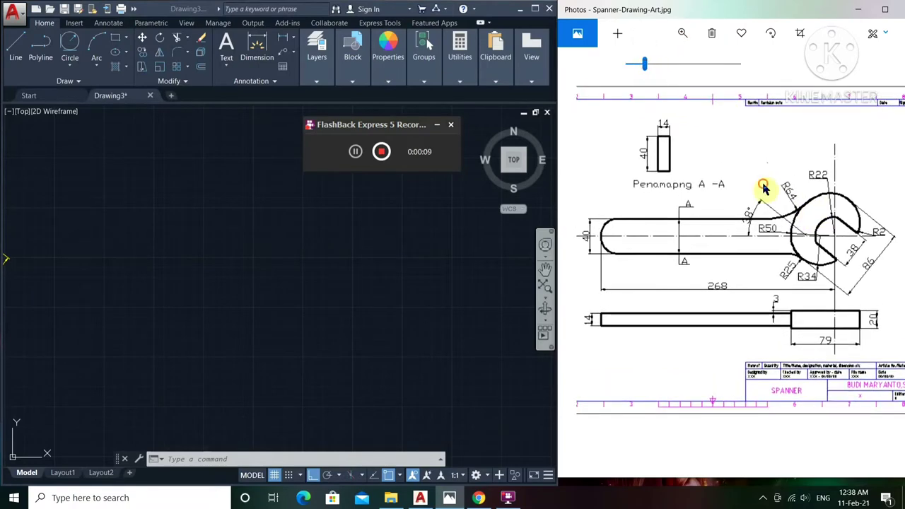
click(283, 276)
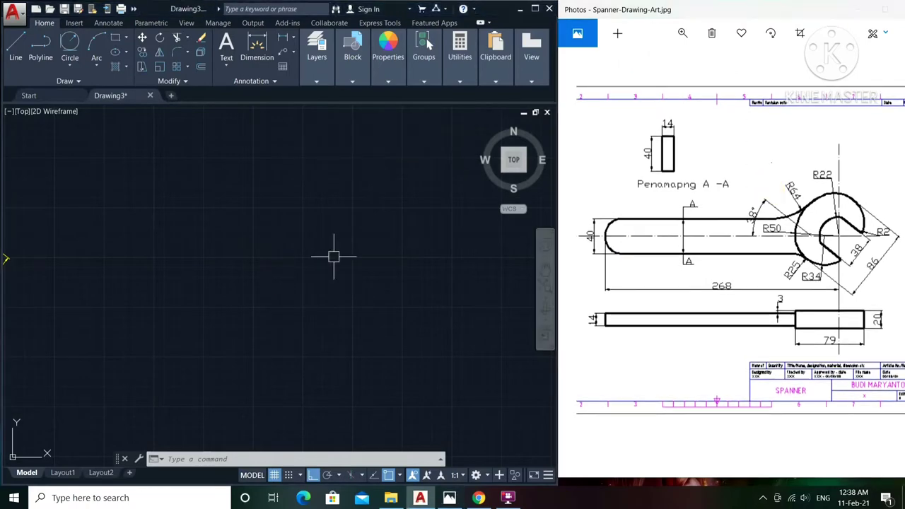
Draw a circle of radius 22
click(14, 43)
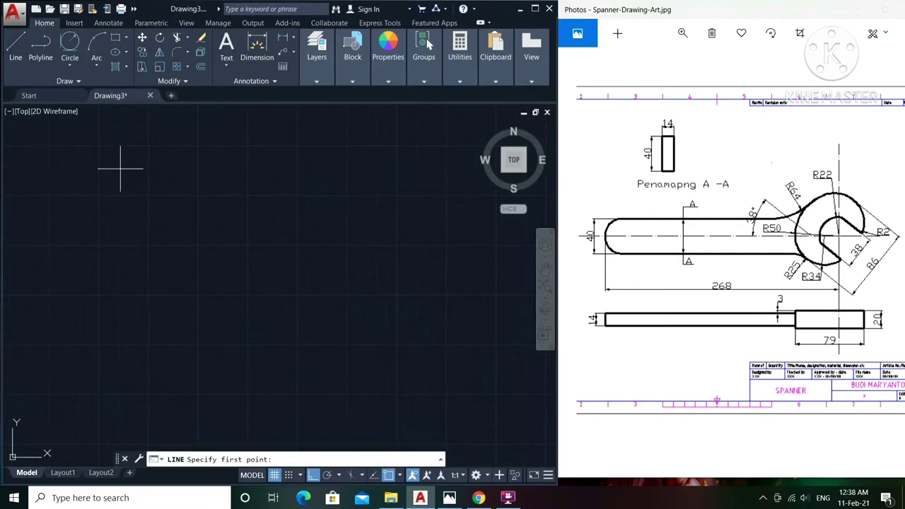
key(Escape)
text(c)
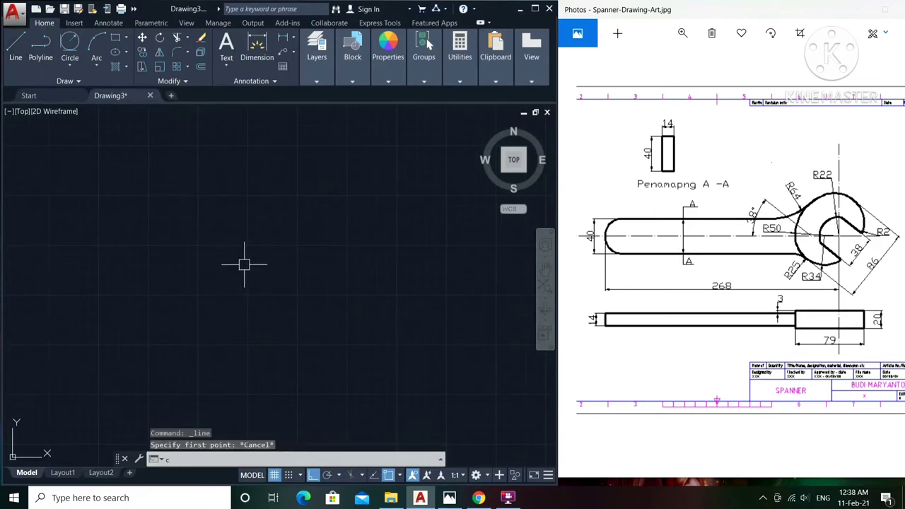
key(Return)
click(306, 253)
text(22)
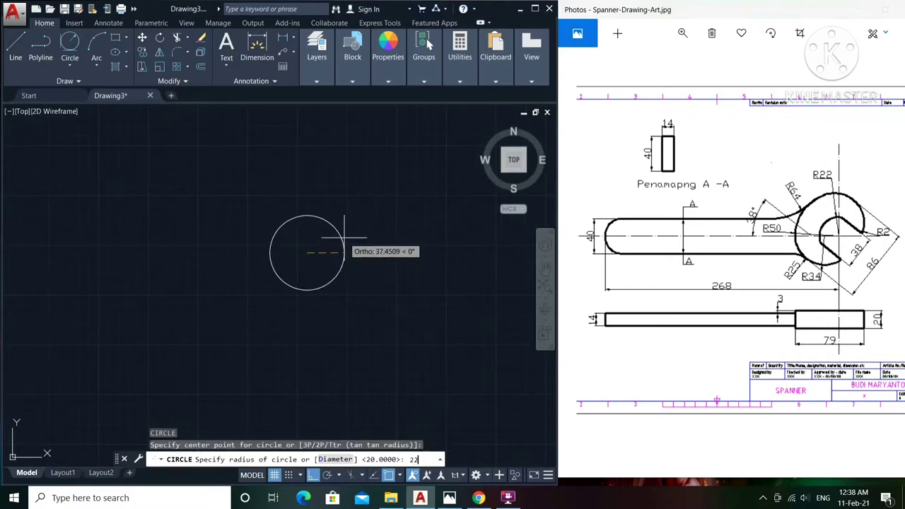
key(Return)
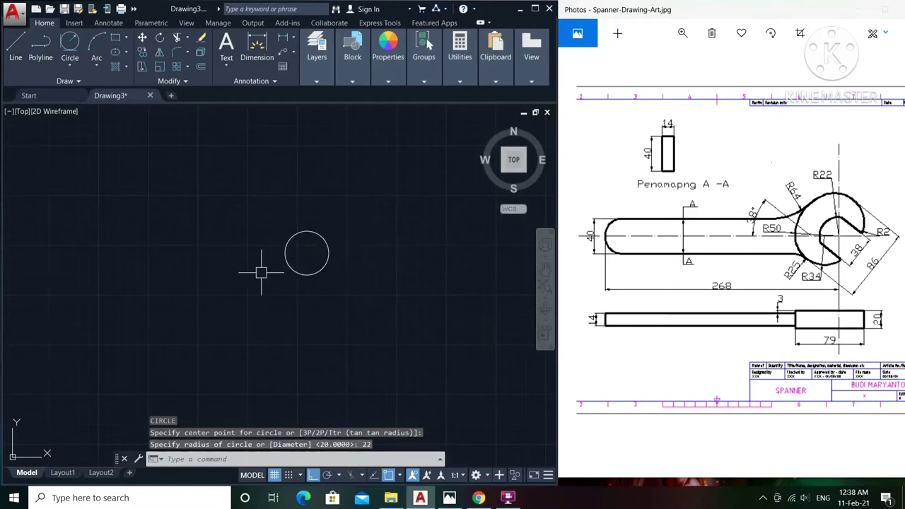
Draw a 248-long horizontal line running left from the circle's centre
scroll(295, 262, up, 2)
scroll(295, 262, up, 2)
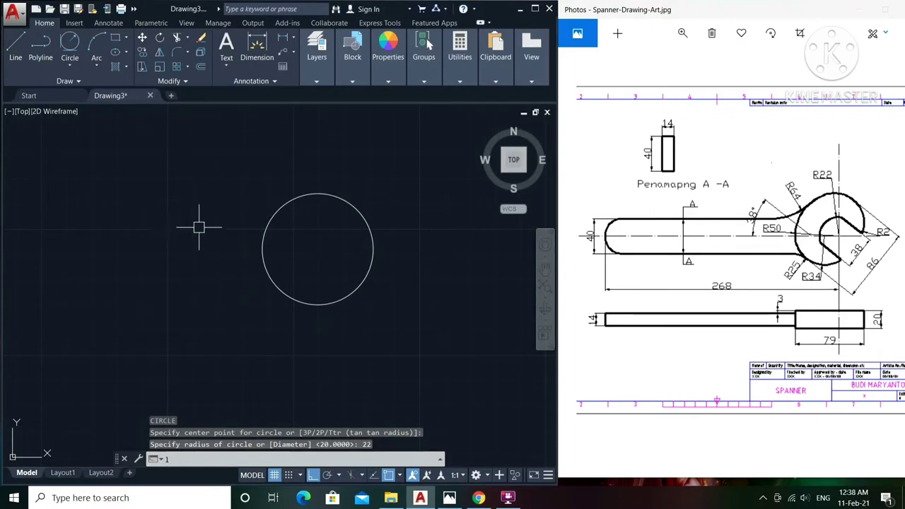
text(1)
key(Return)
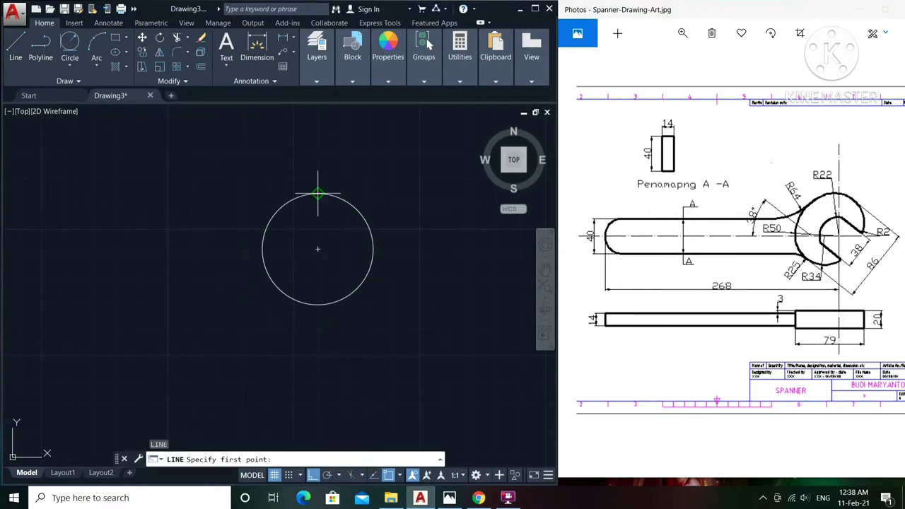
click(318, 248)
text(24)
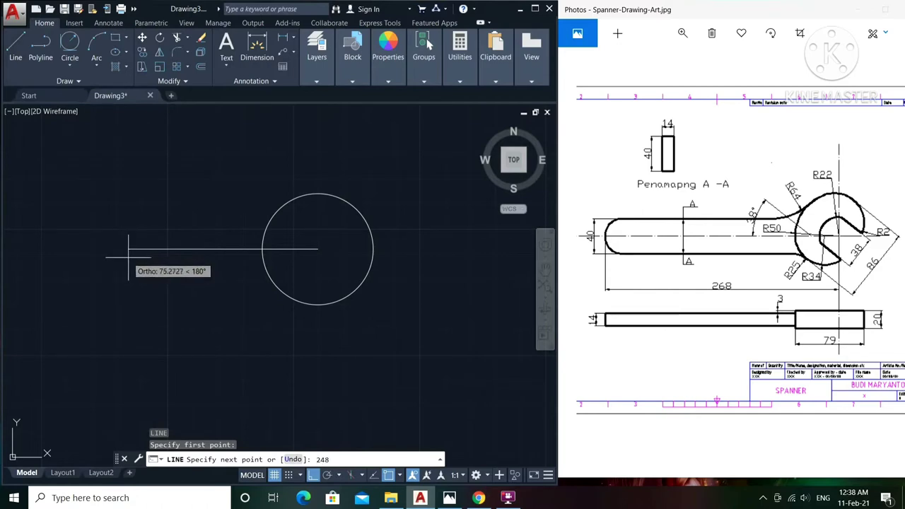
text(8)
key(Return)
scroll(168, 258, down, 3)
scroll(172, 254, down, 3)
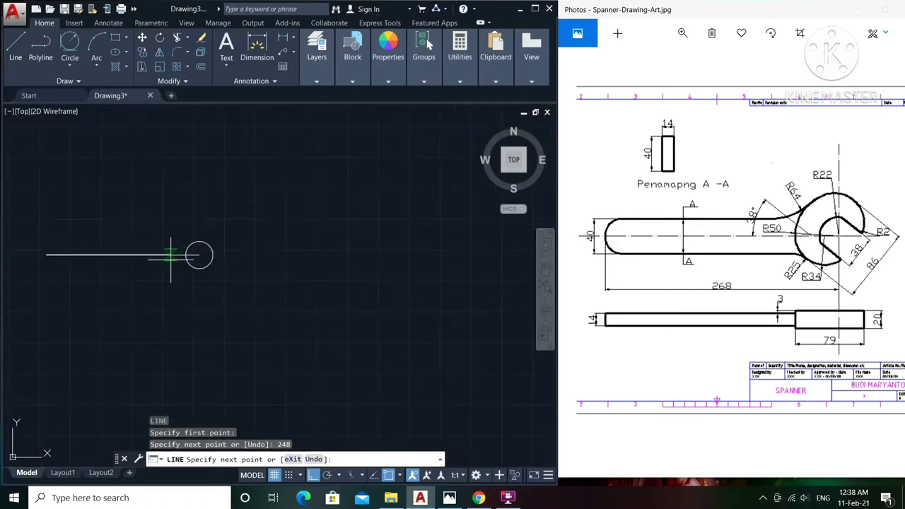
scroll(193, 255, up, 4)
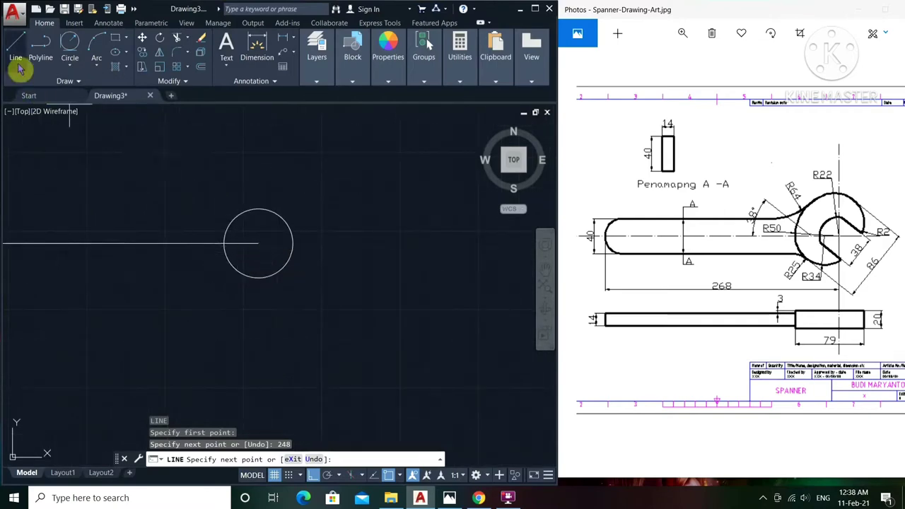
scroll(212, 238, up, 4)
key(Escape)
Draw a line from the circle's centre to its right edge
key(Return)
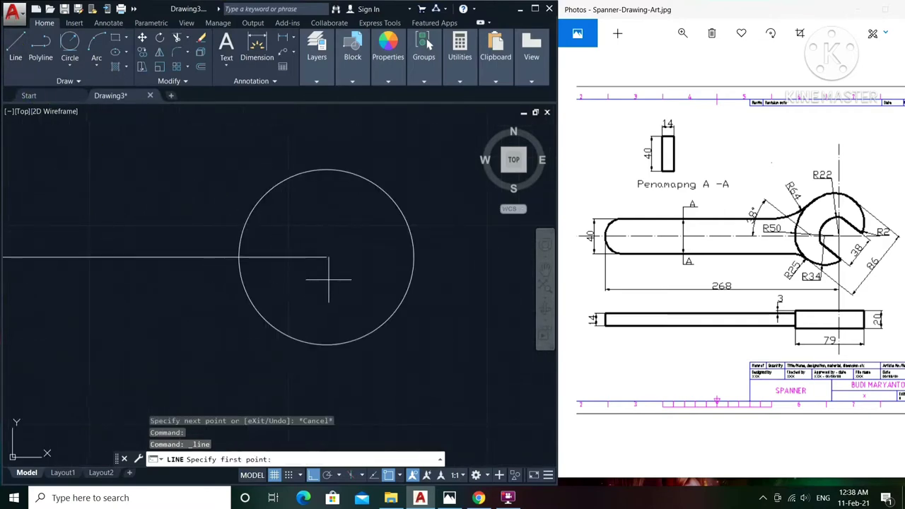
click(325, 257)
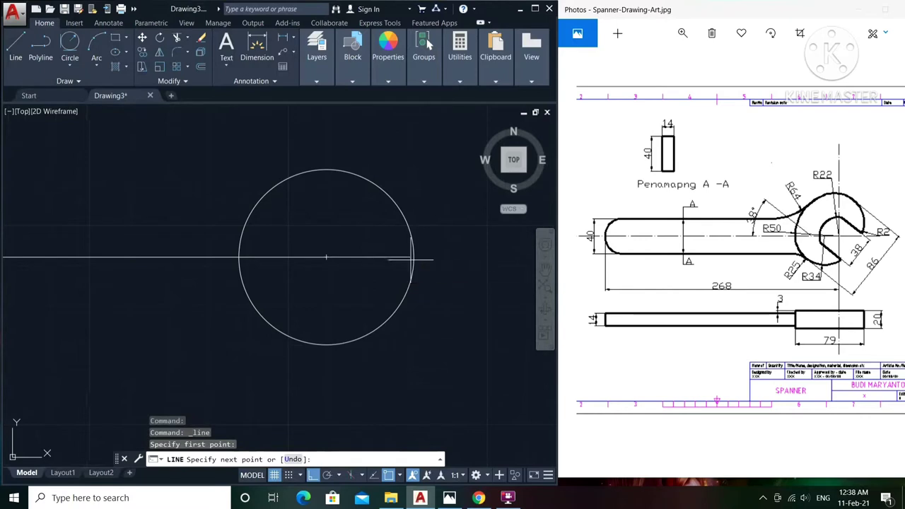
click(414, 257)
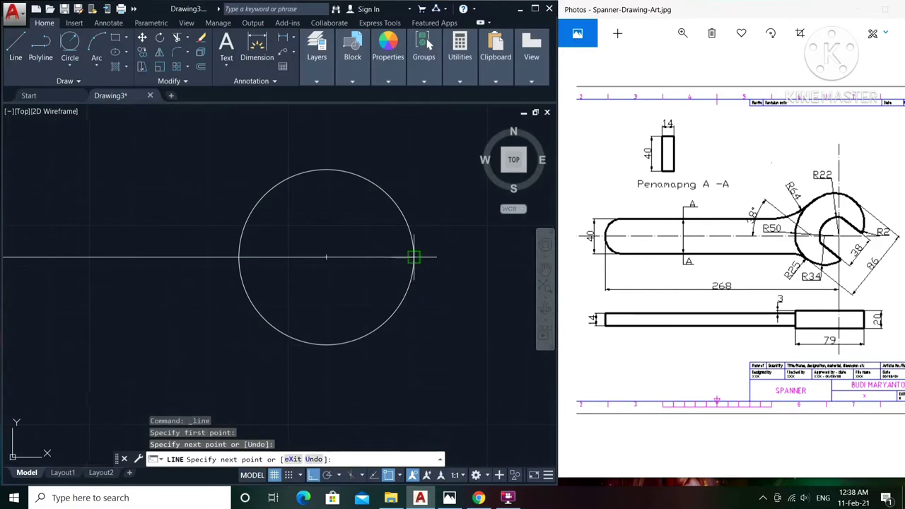
key(Return)
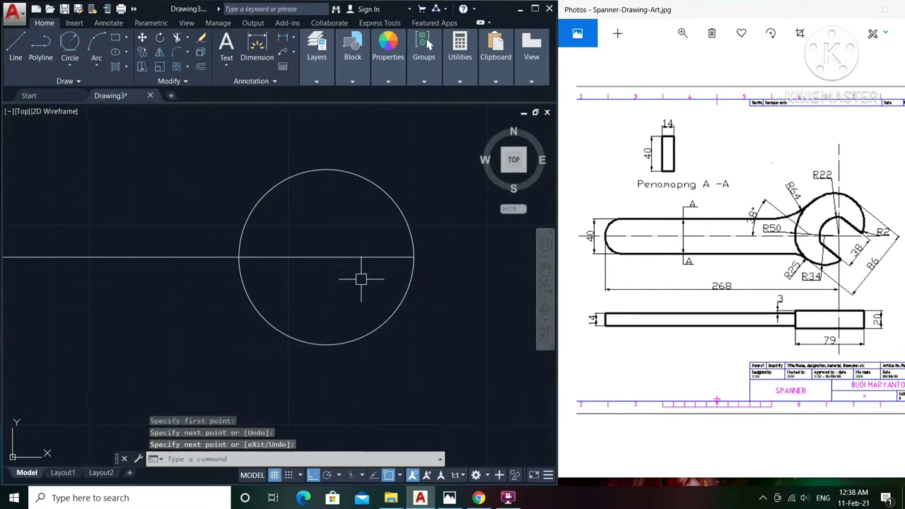
text(r)
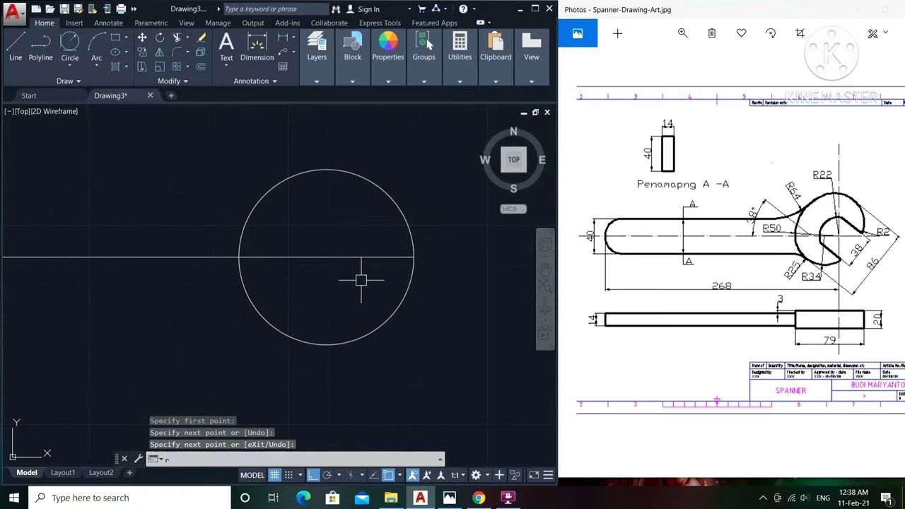
Rotate the right-hand line -38° about the circle's centre
key(Return)
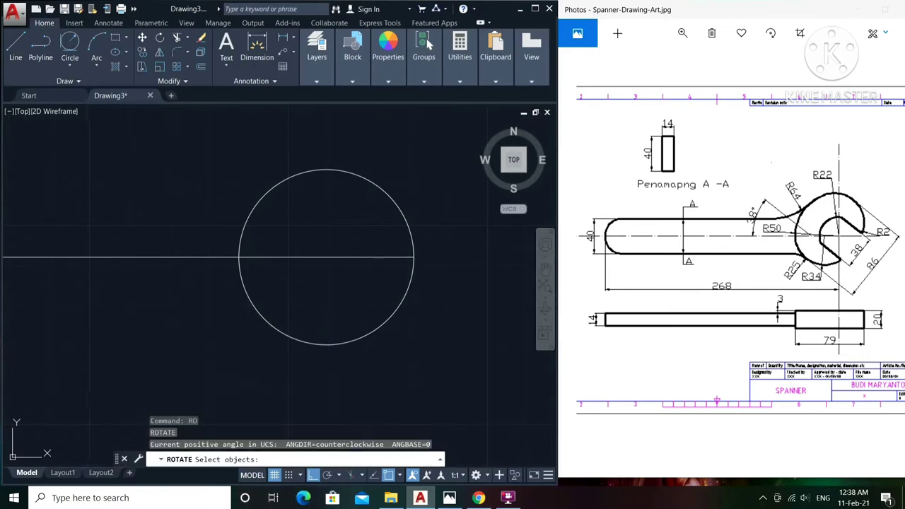
click(361, 255)
key(Return)
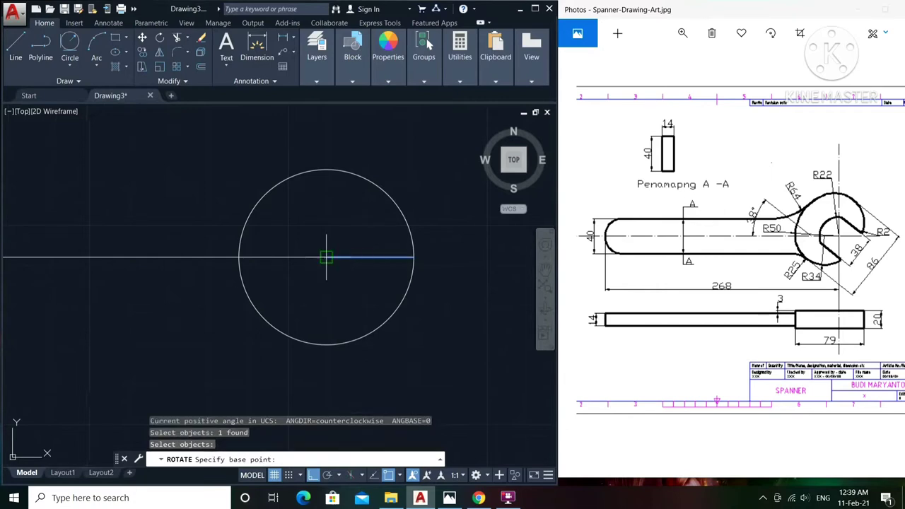
click(326, 256)
text(-38)
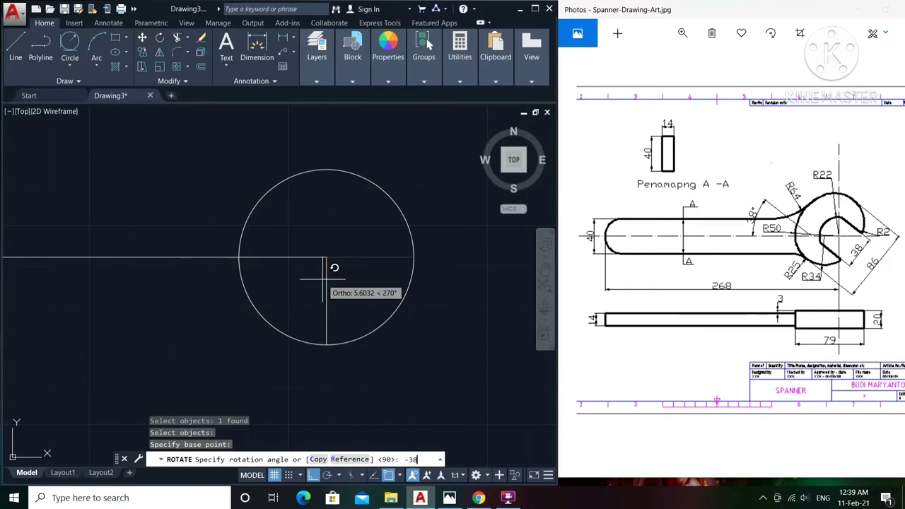
key(Return)
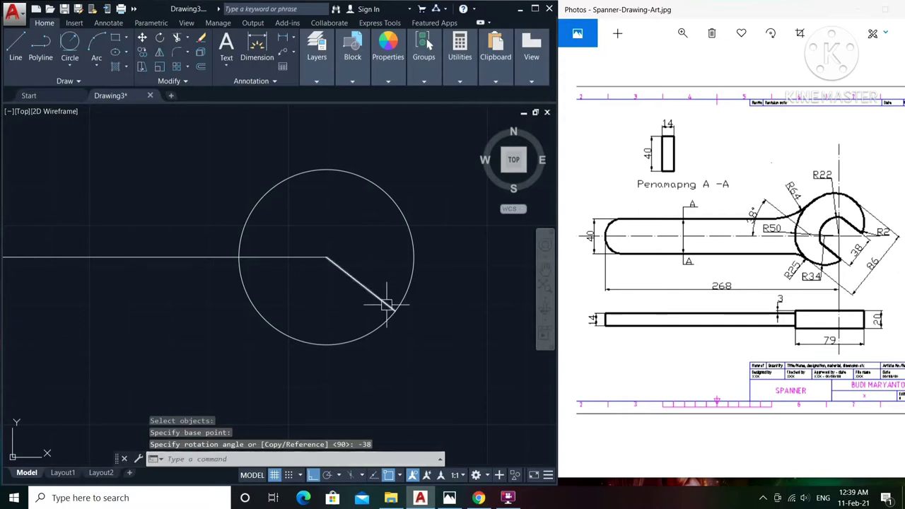
Offset the diagonal line 19 units to both sides
text(o)
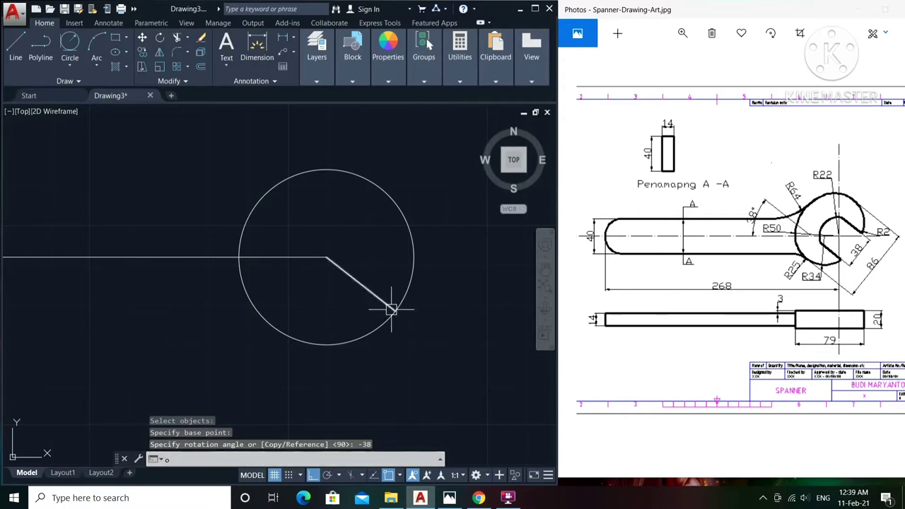
key(Return)
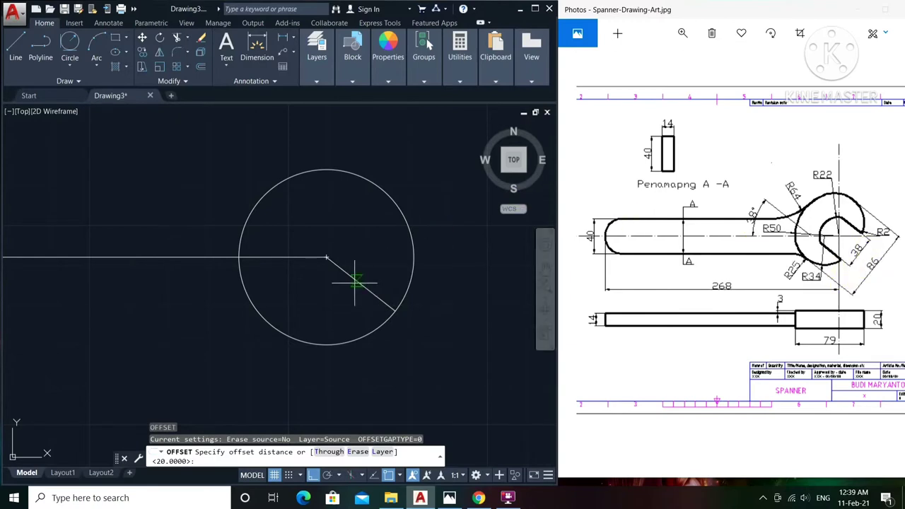
text(19)
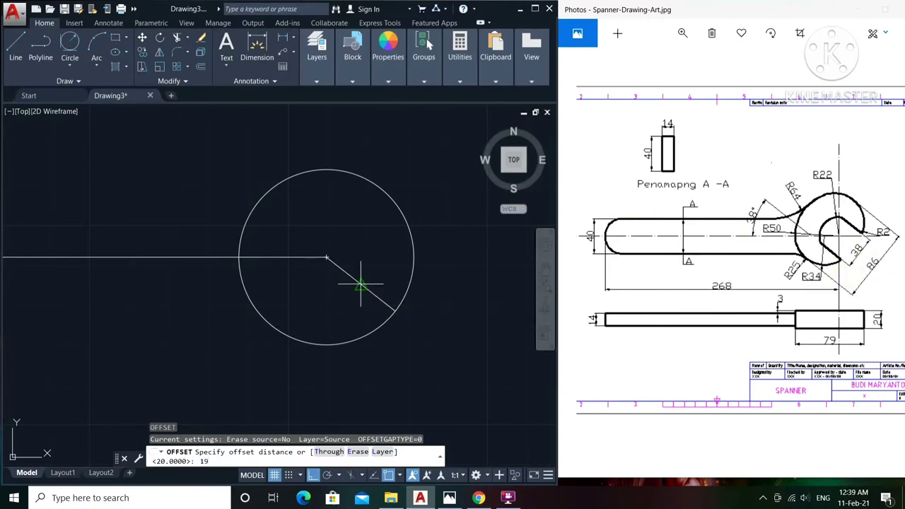
key(Return)
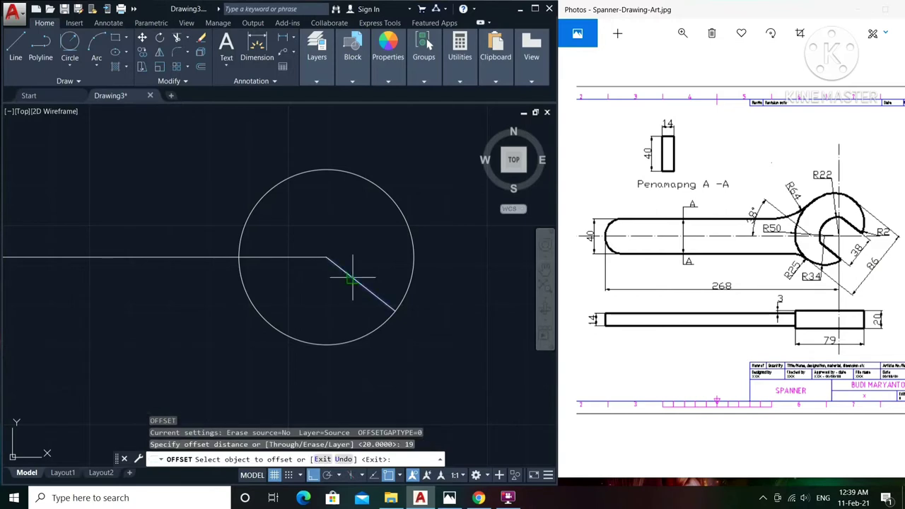
click(352, 278)
click(358, 282)
click(357, 283)
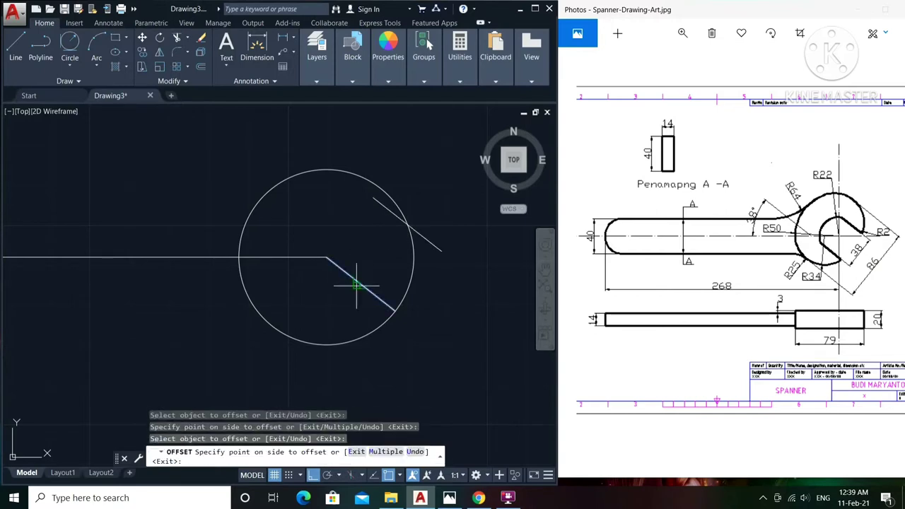
click(323, 312)
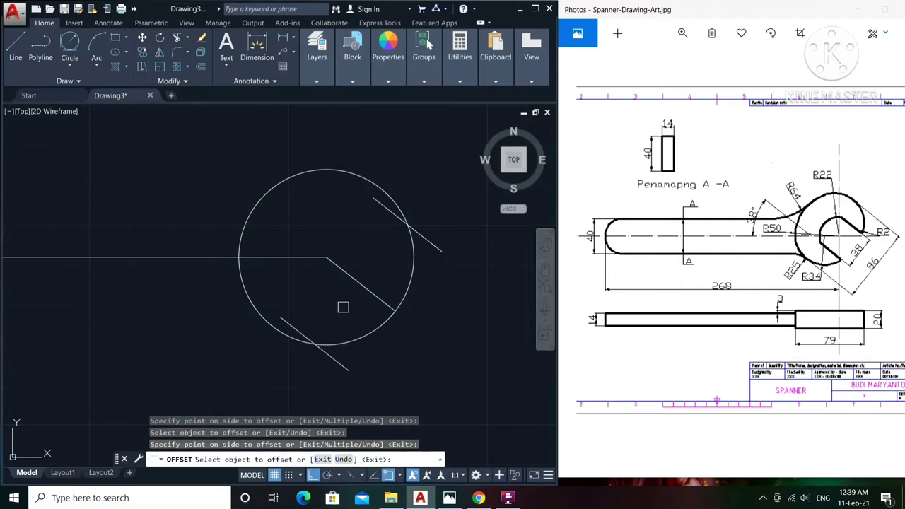
key(Return)
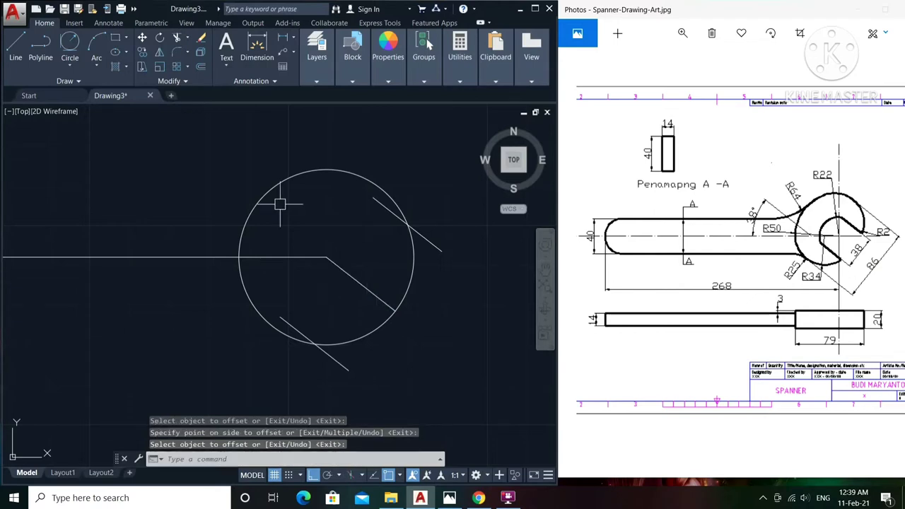
Extend the diagonal jaw lines up to the circle using all objects as boundaries
click(187, 37)
click(201, 80)
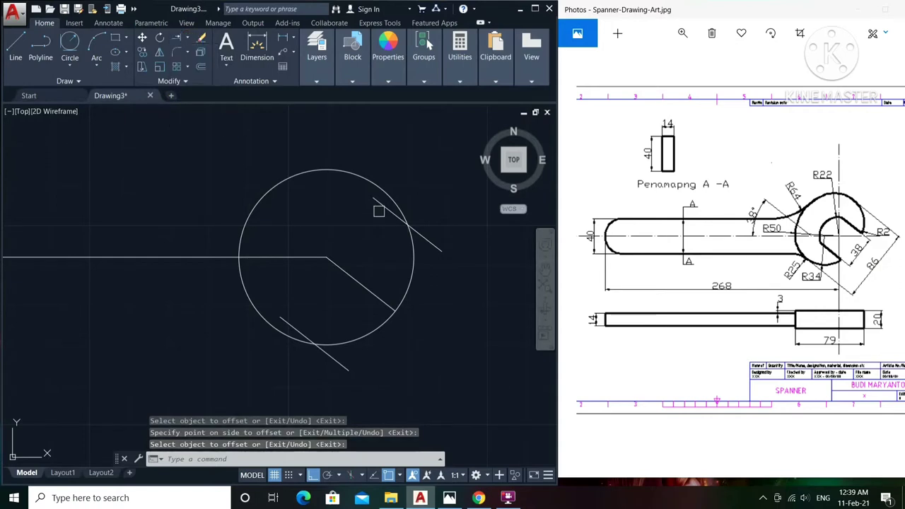
key(Return)
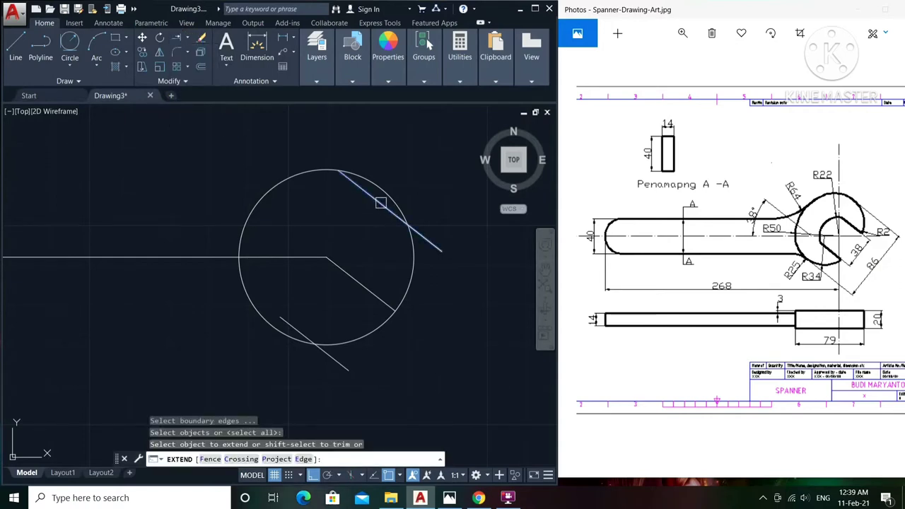
click(380, 204)
click(293, 326)
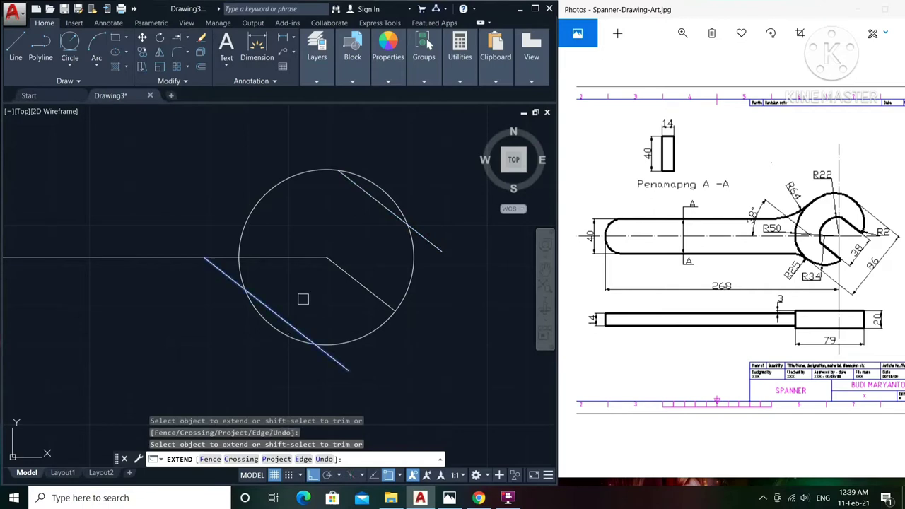
shift+click(340, 256)
key(Escape)
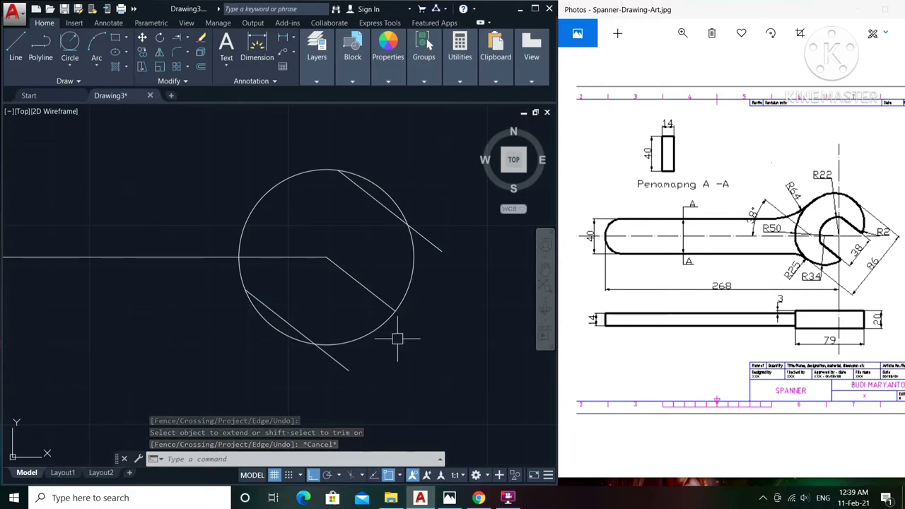
Offset the middle slanted line 43 units to both sides
text(o)
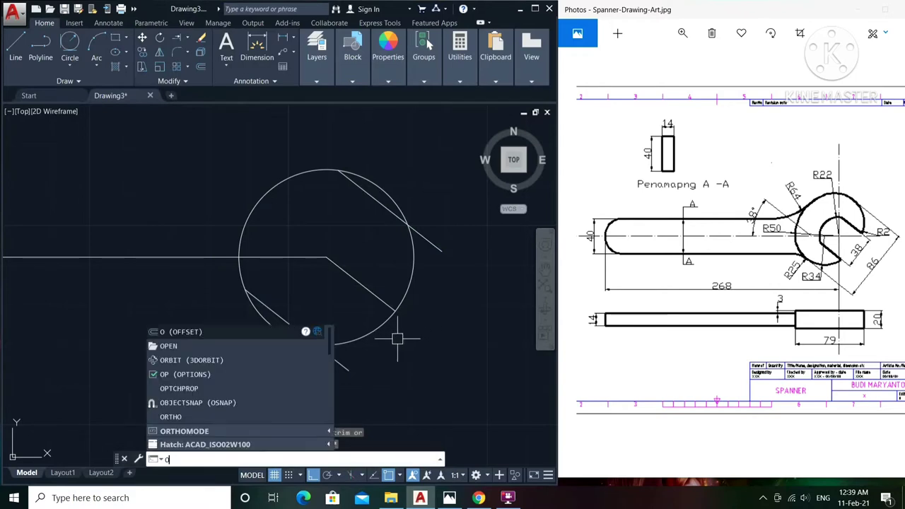
key(Return)
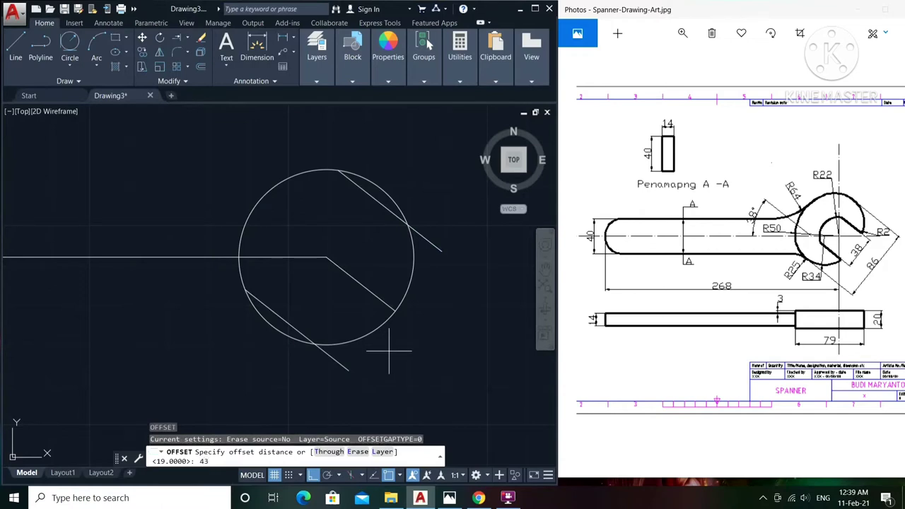
key(Return)
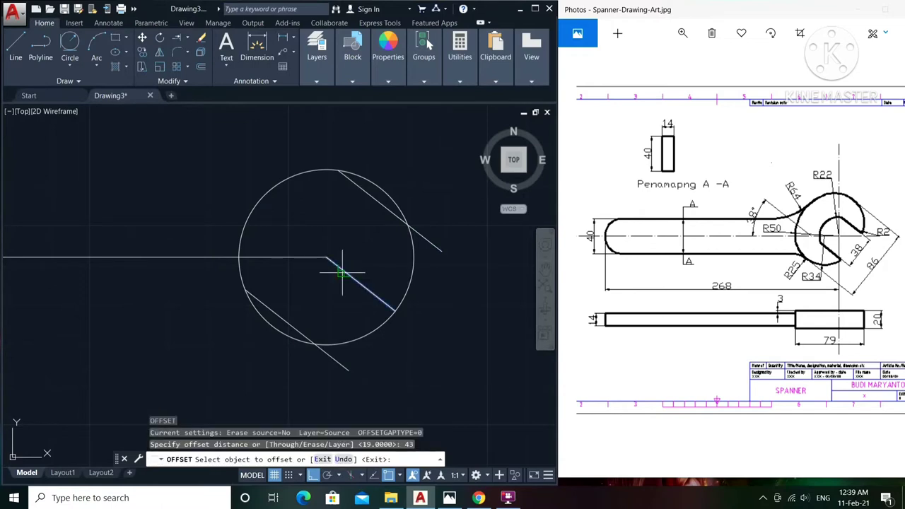
click(343, 271)
click(410, 177)
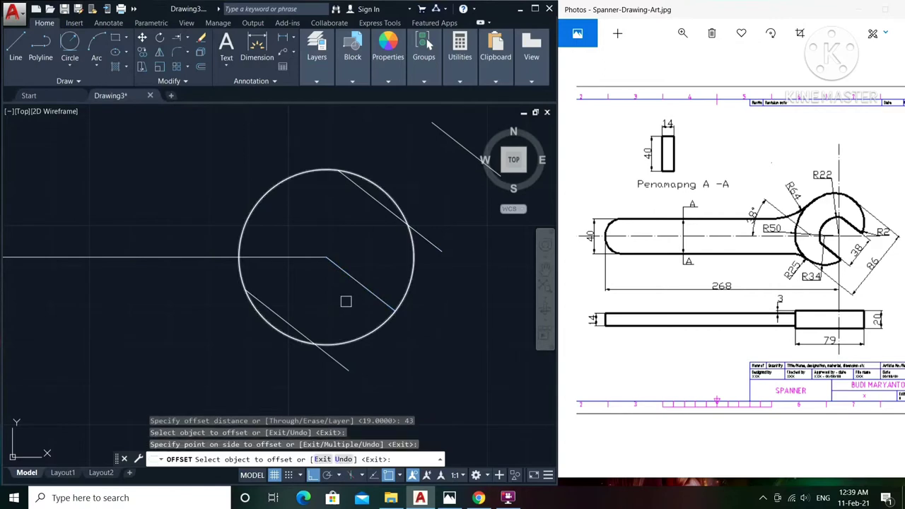
click(358, 284)
scroll(256, 353, down, 2)
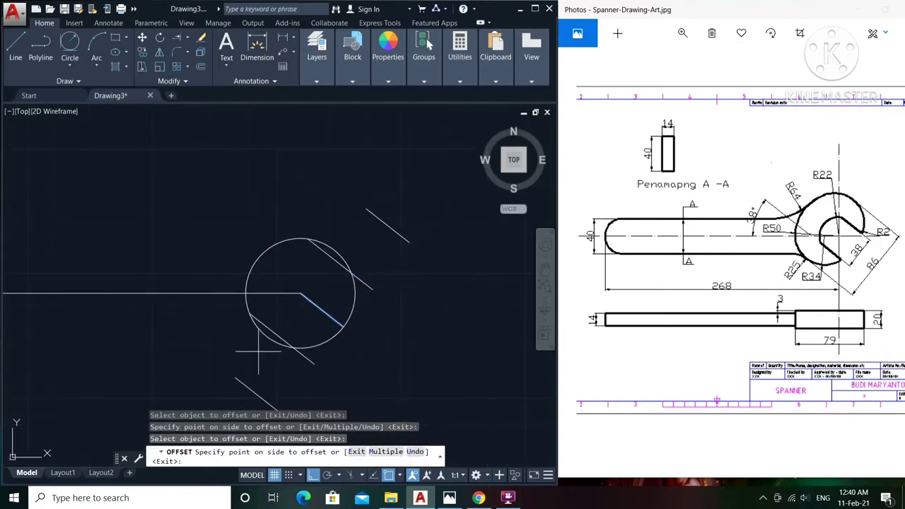
middle_drag(253, 371, 327, 287)
click(260, 312)
text(o)
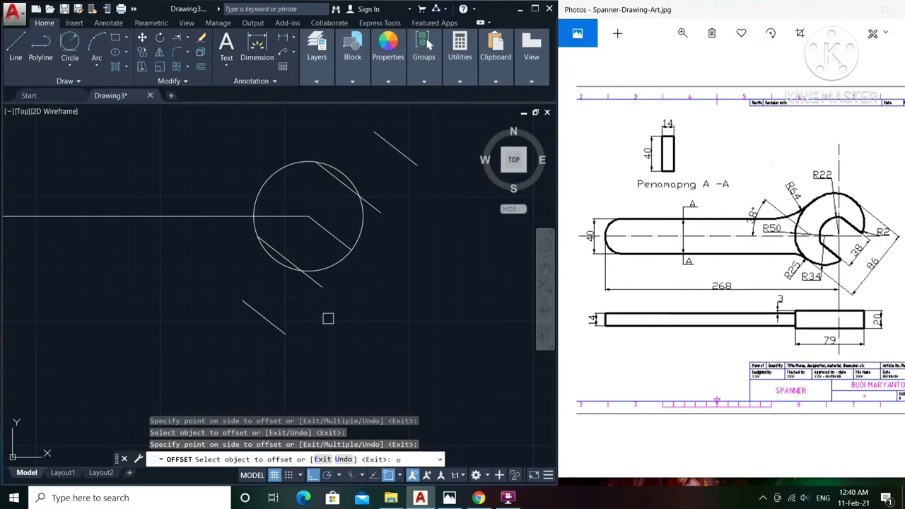
Offset both outer slanted lines 34 units inward, inside the circle
key(Escape)
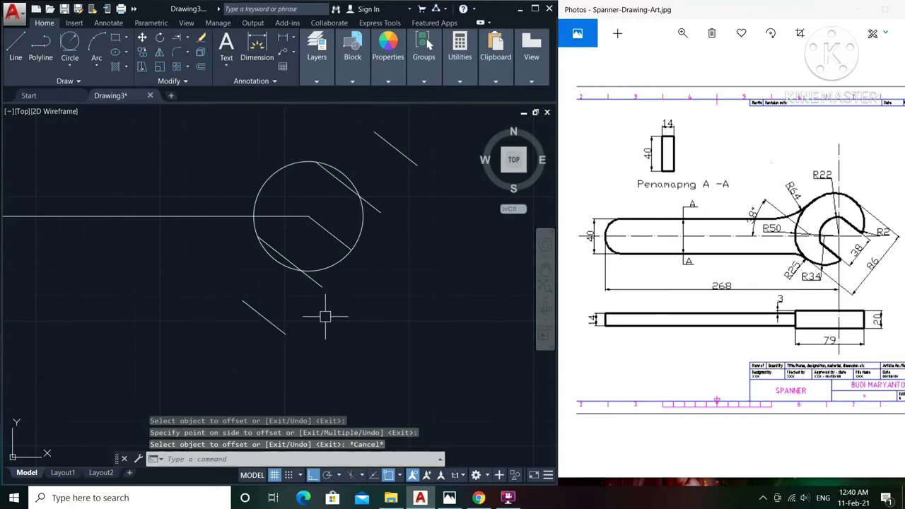
text(o)
key(Return)
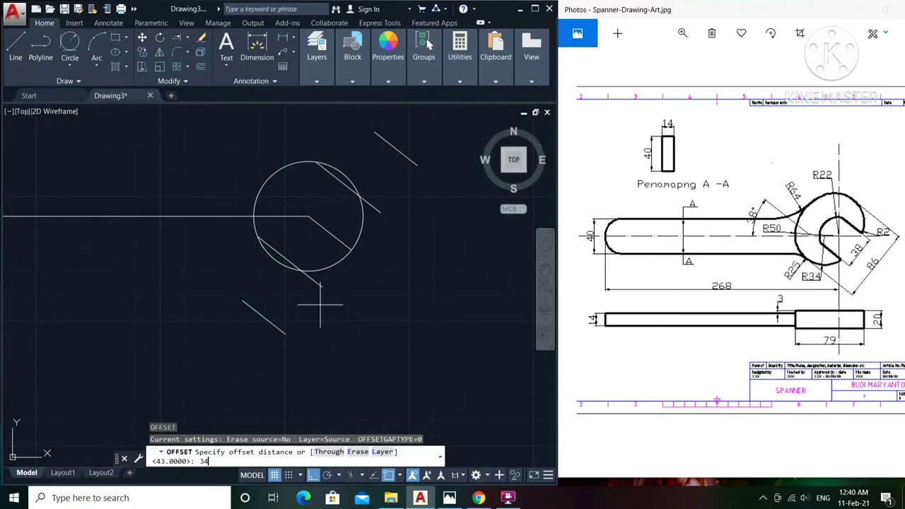
key(Return)
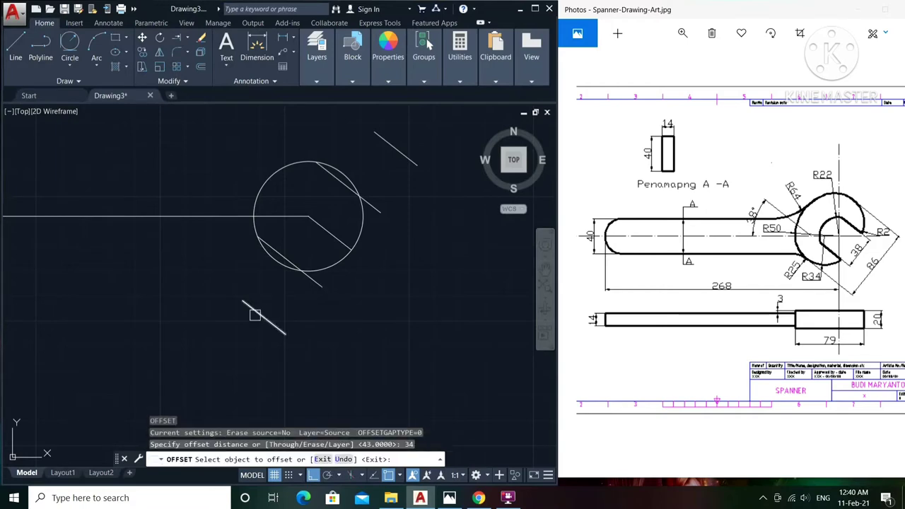
click(258, 312)
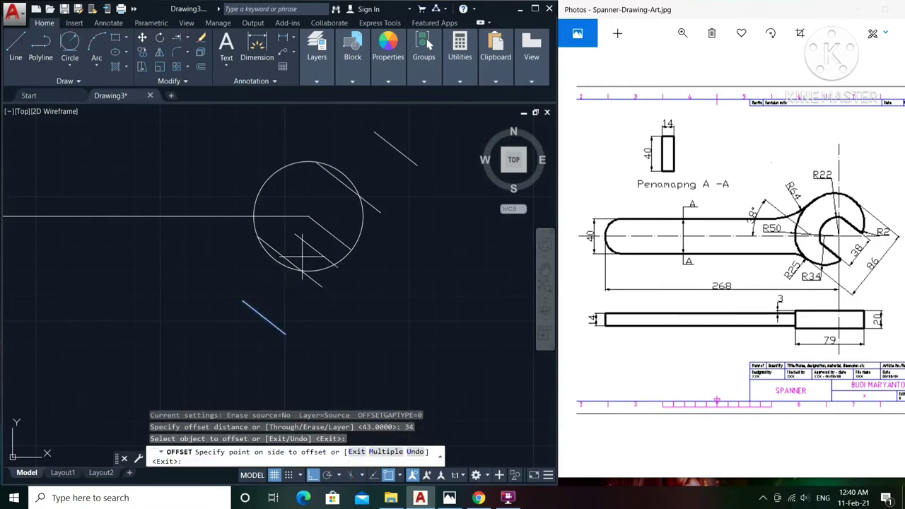
click(302, 251)
click(387, 152)
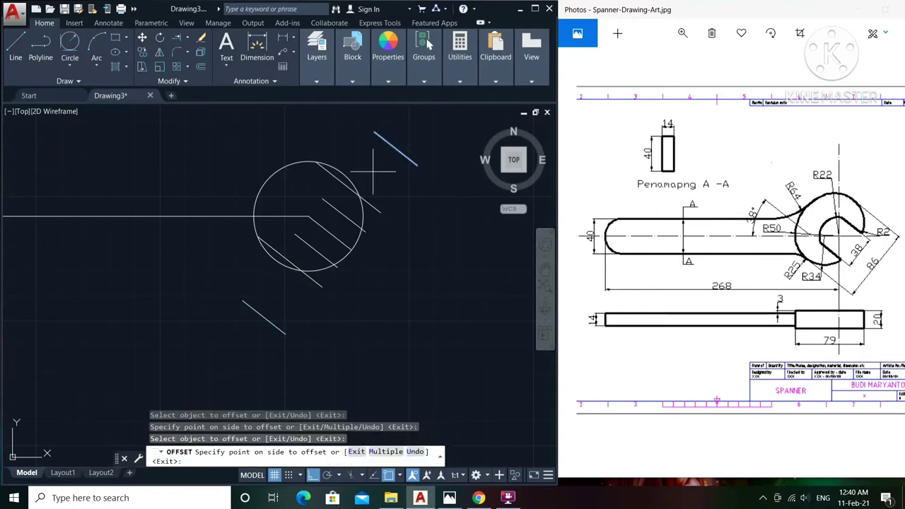
click(348, 195)
text(e)
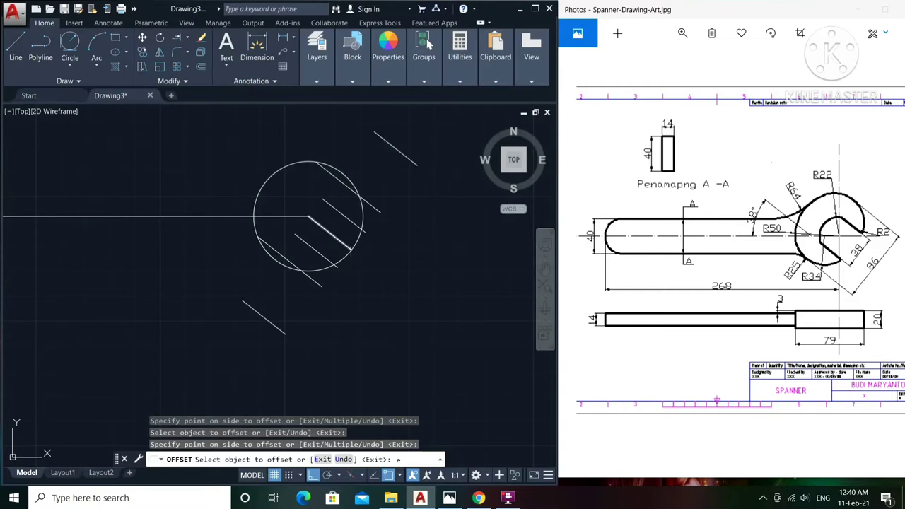
key(Escape)
Extend the inner slanted offset line so it reaches the circle's edge
text(e)
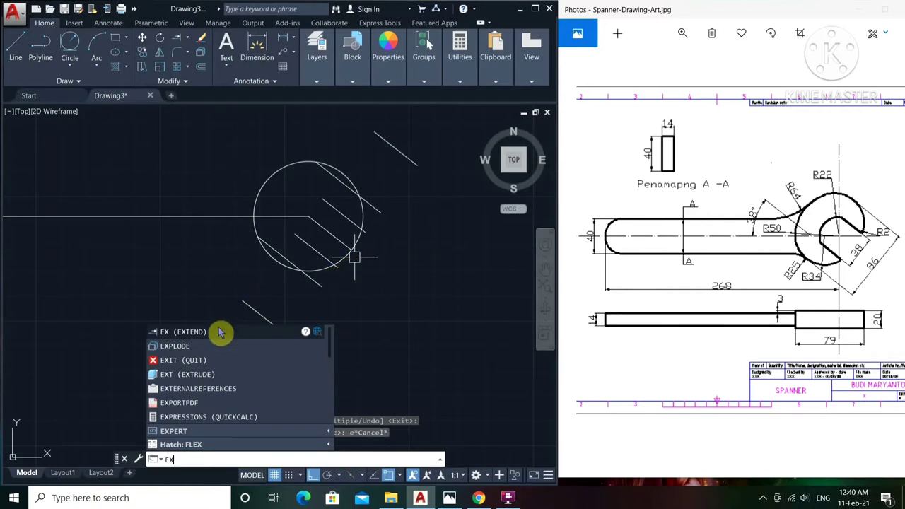
click(217, 334)
key(Return)
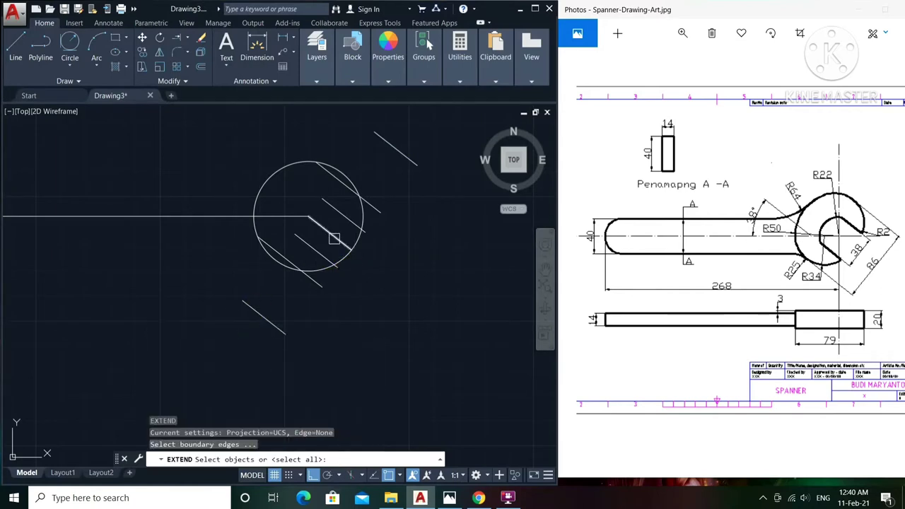
key(Return)
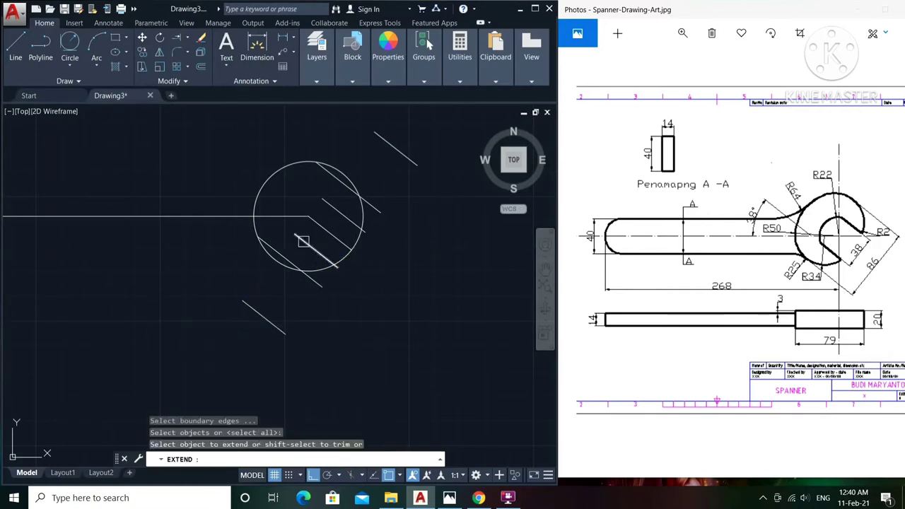
click(334, 215)
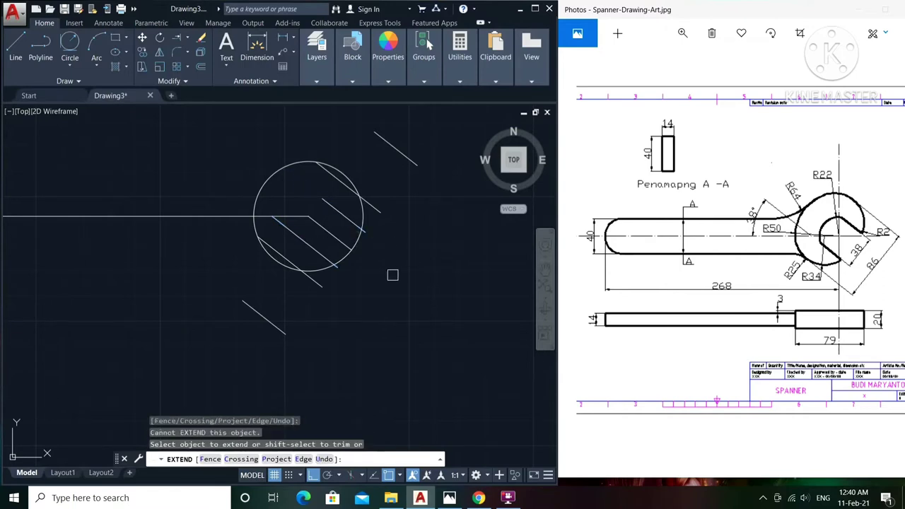
key(Escape)
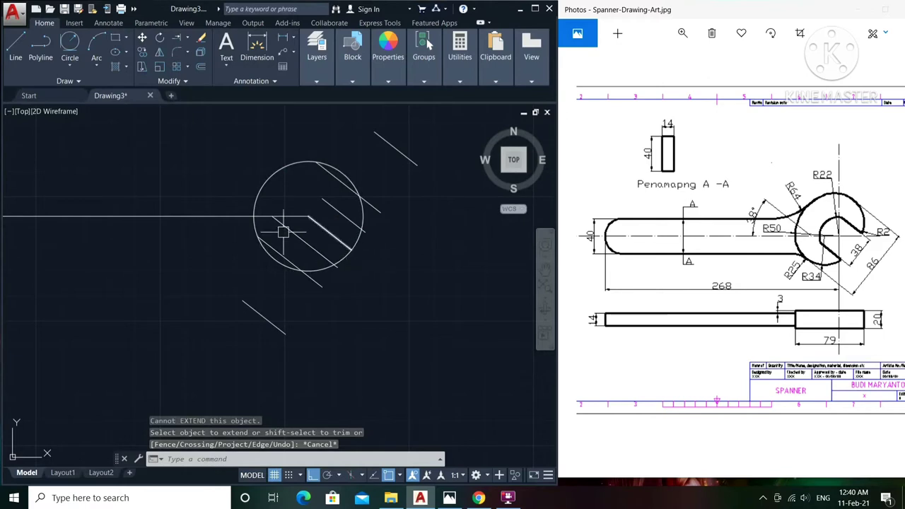
scroll(265, 237, up, 2)
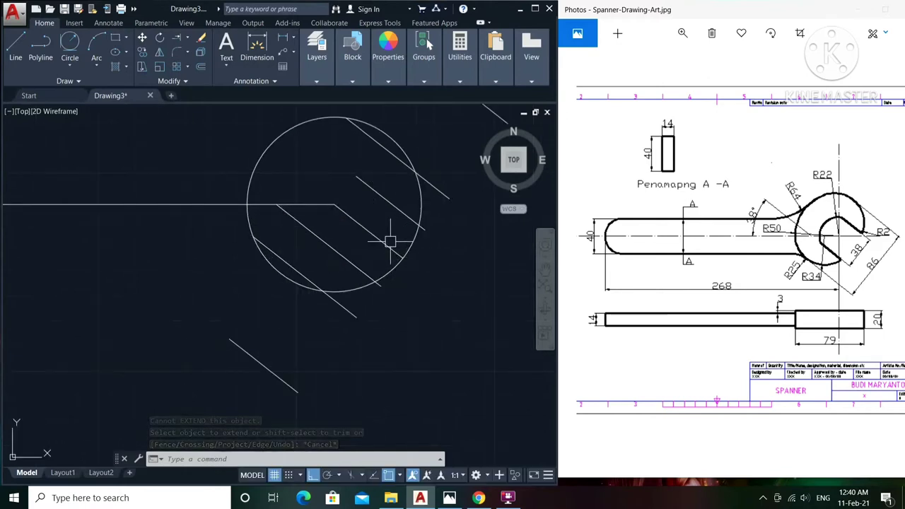
Draw a radius-34 circle centred on the horizontal line's intersection, left of the first circle
text(c)
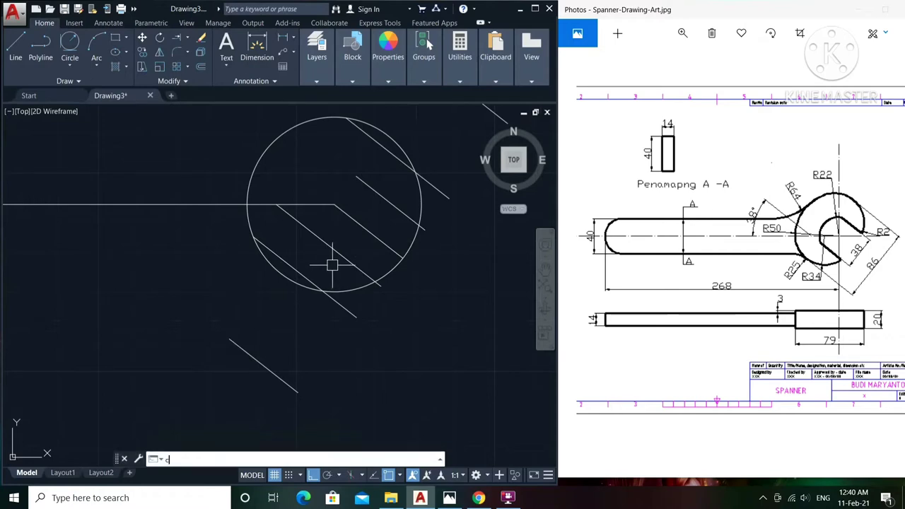
key(Return)
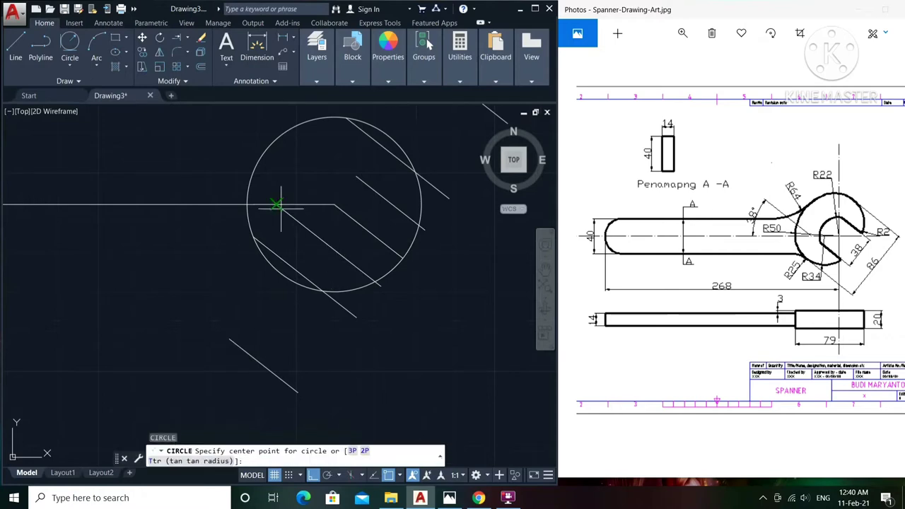
click(276, 205)
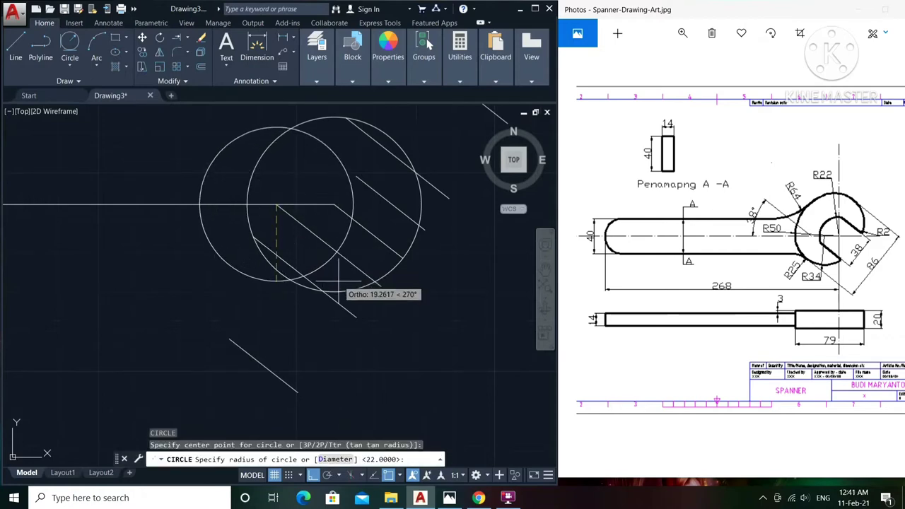
text(3)
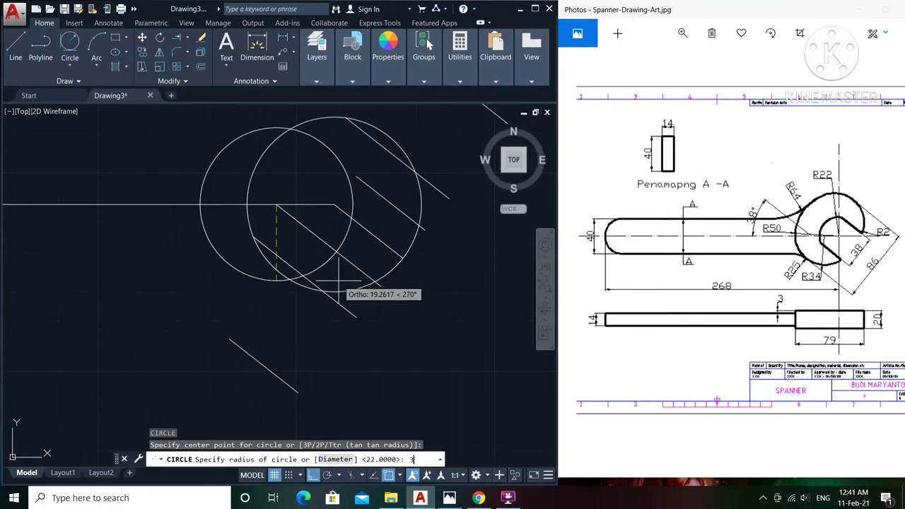
text(4)
key(Return)
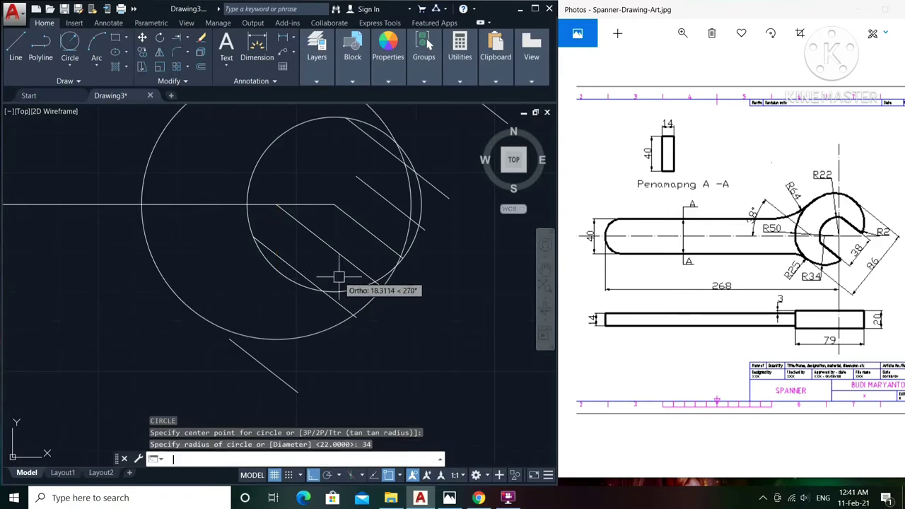
middle_drag(331, 234, 329, 259)
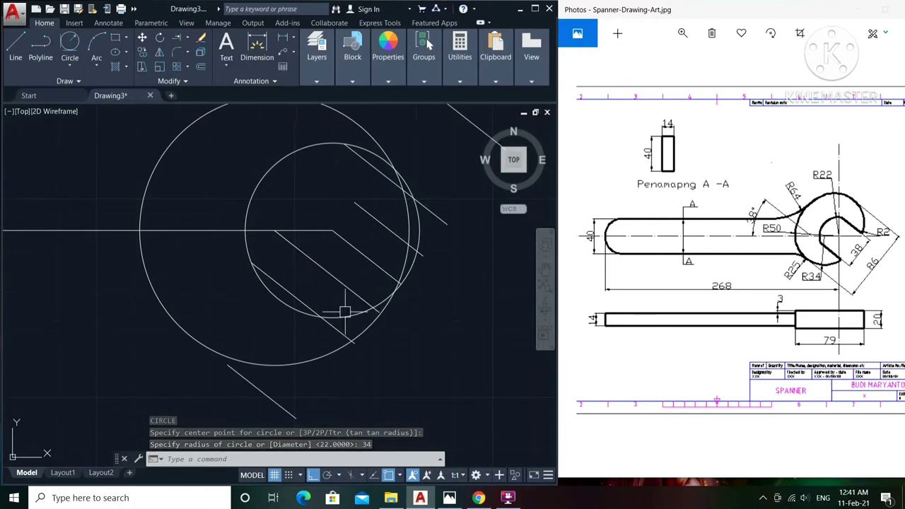
Rotate the short slanted line inside the radius-34 circle 90° about its upper-left end
text(r)
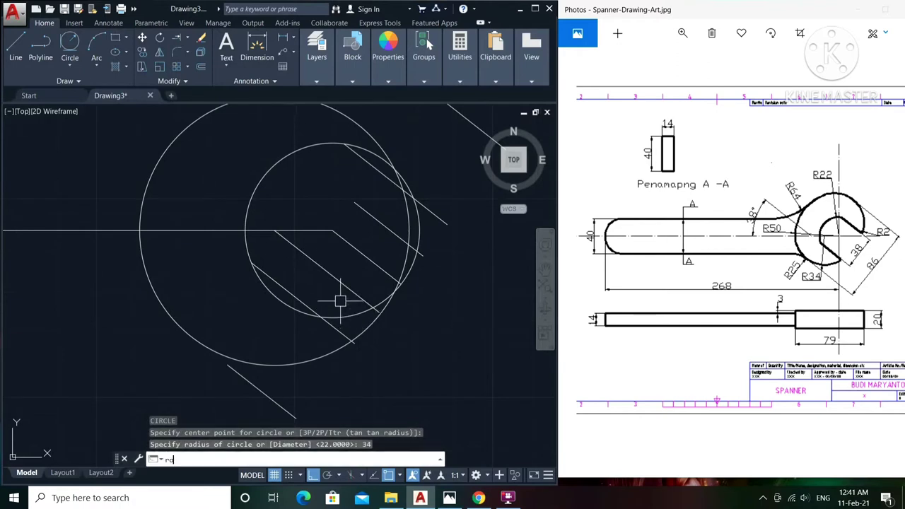
text(o)
key(Return)
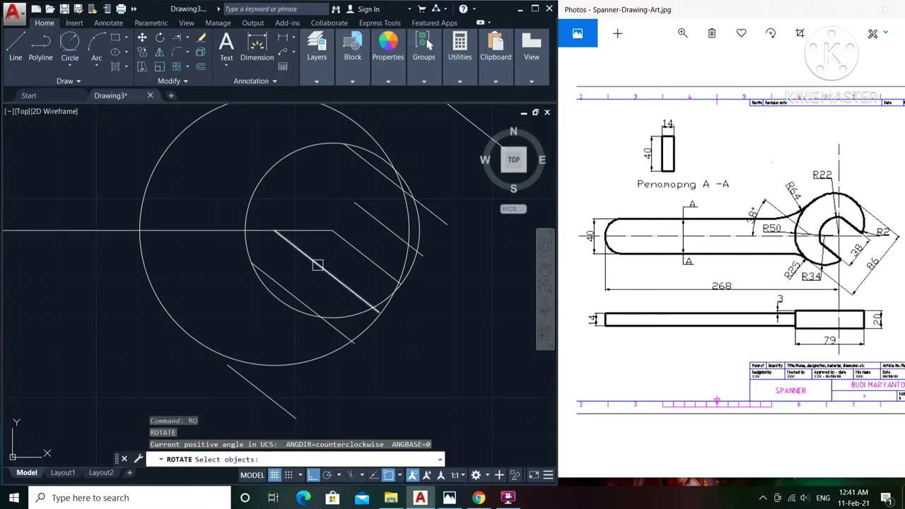
click(318, 266)
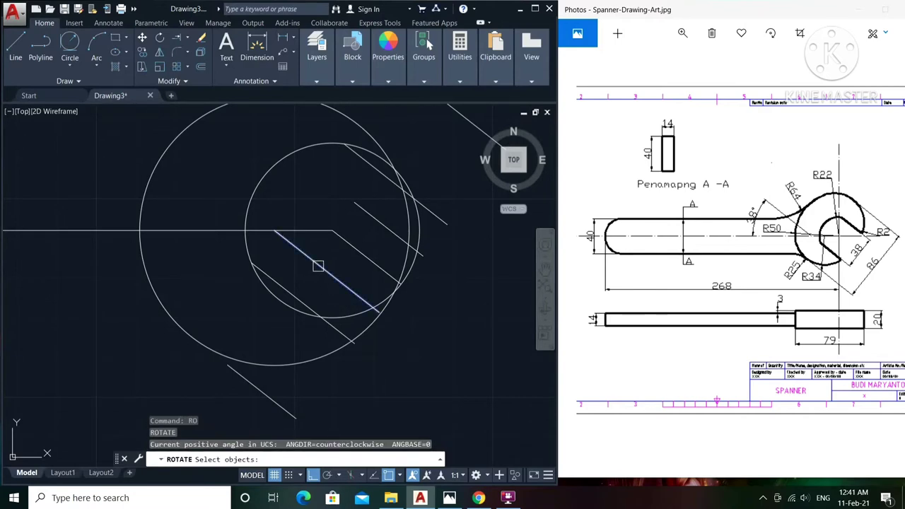
key(Return)
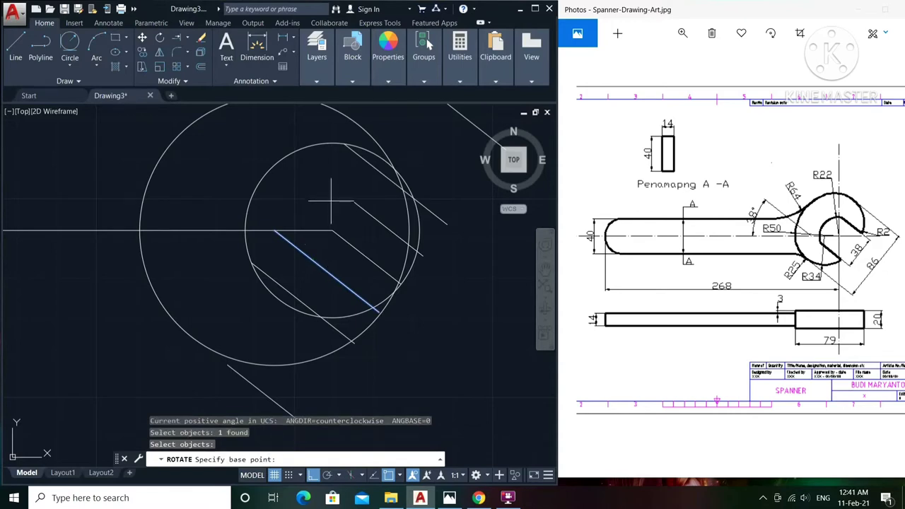
click(274, 230)
text(90)
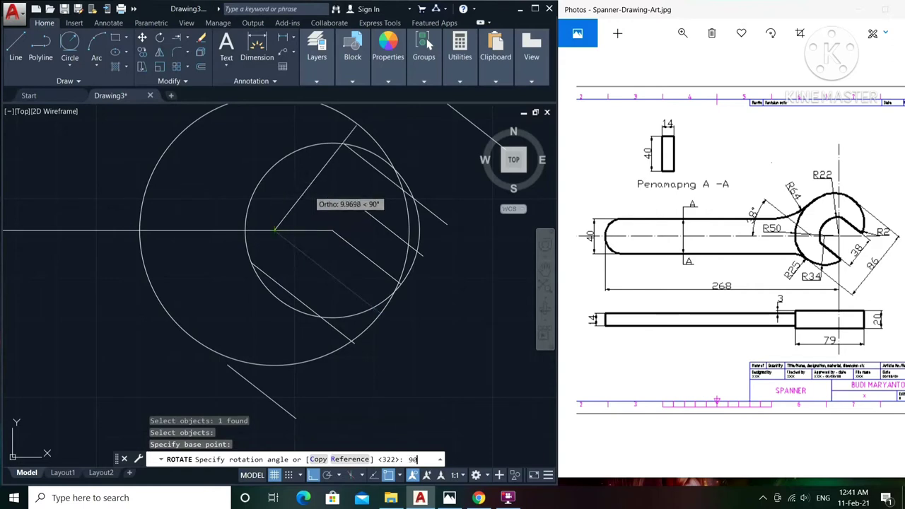
key(Return)
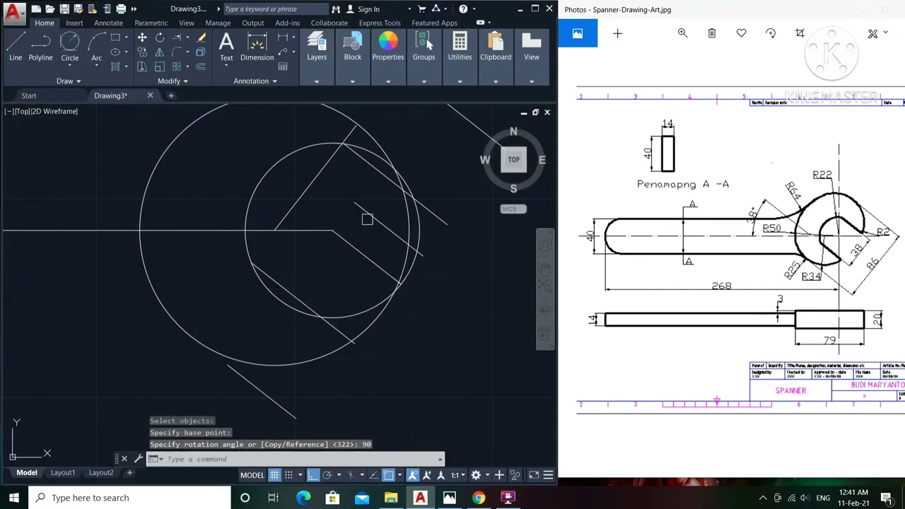
key(Return)
key(Escape)
Extend the upper slanted line inside the circles until it meets the rotated line
text(ex)
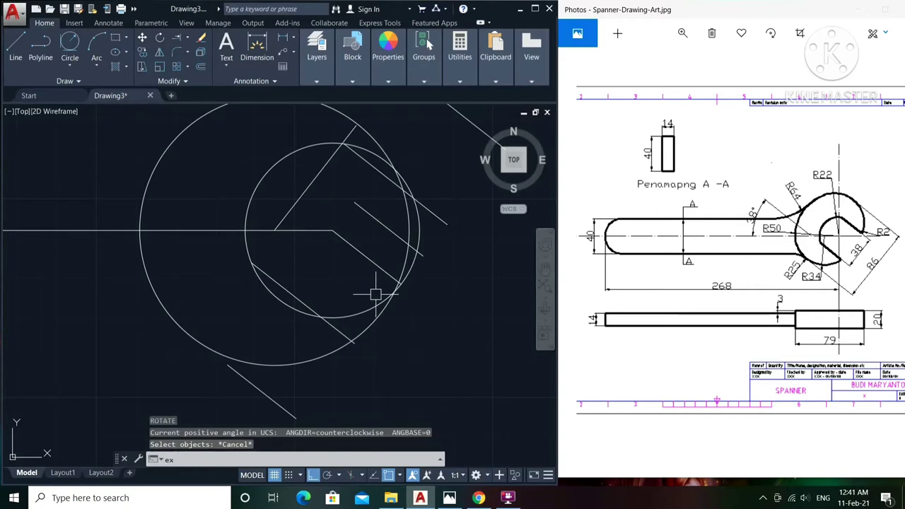
click(378, 301)
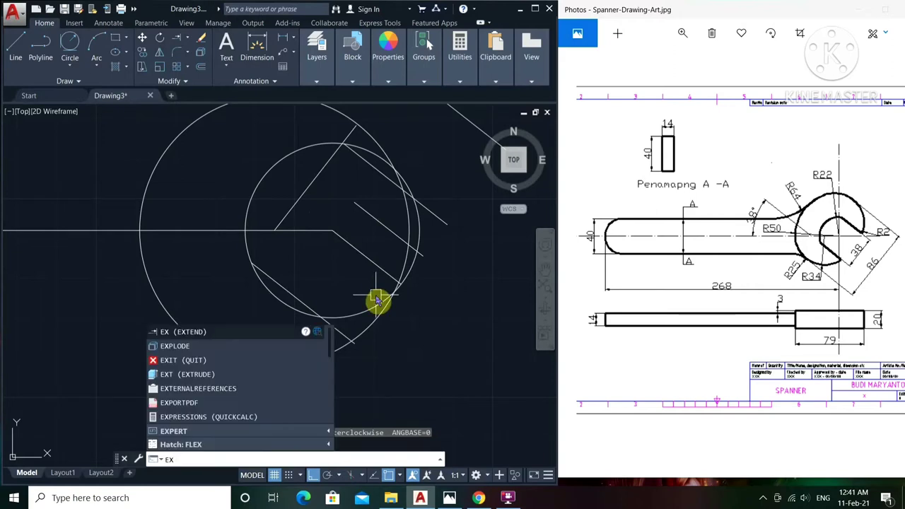
key(Return)
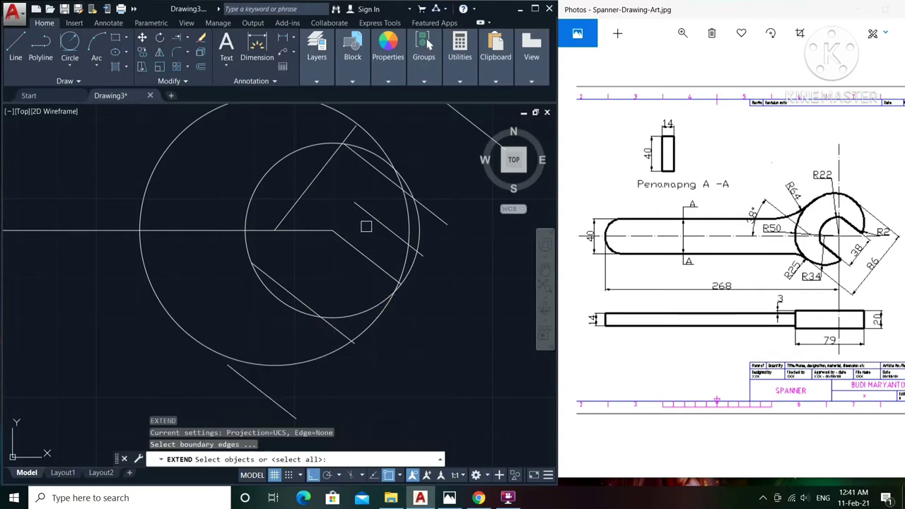
key(Return)
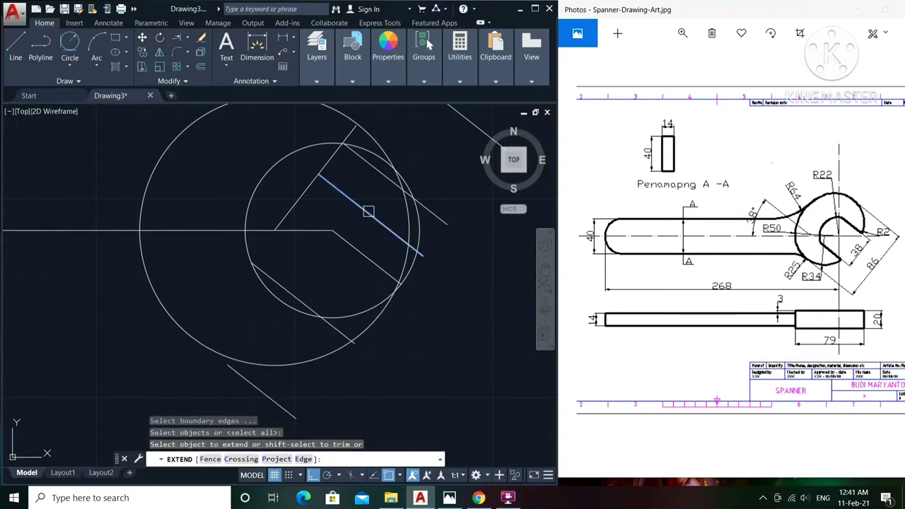
click(407, 272)
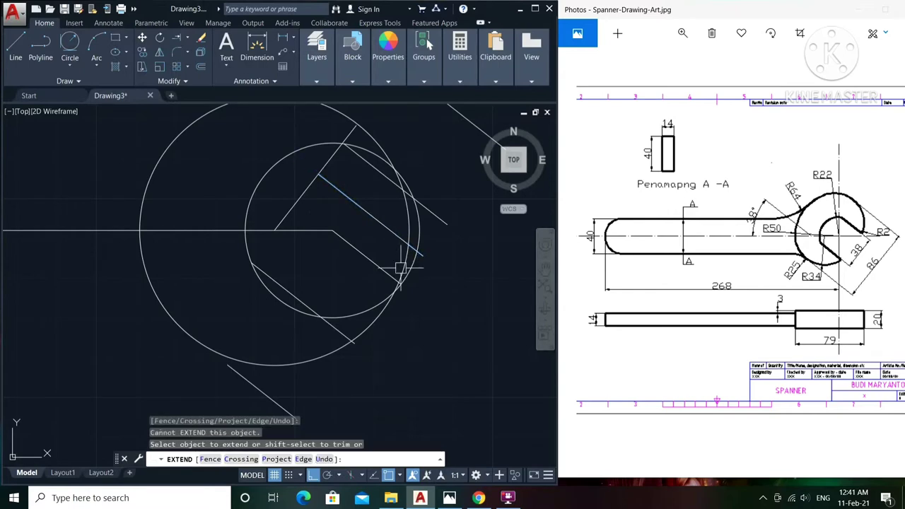
key(Escape)
text(k)
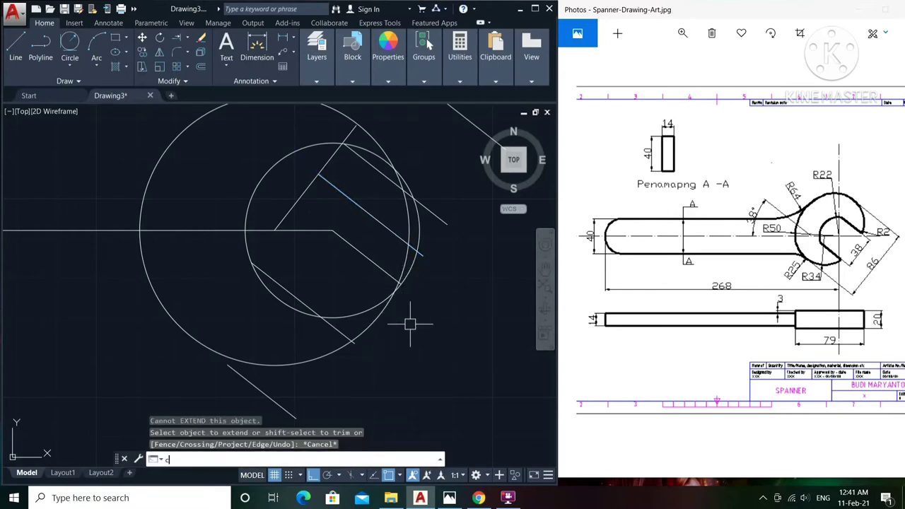
key(Return)
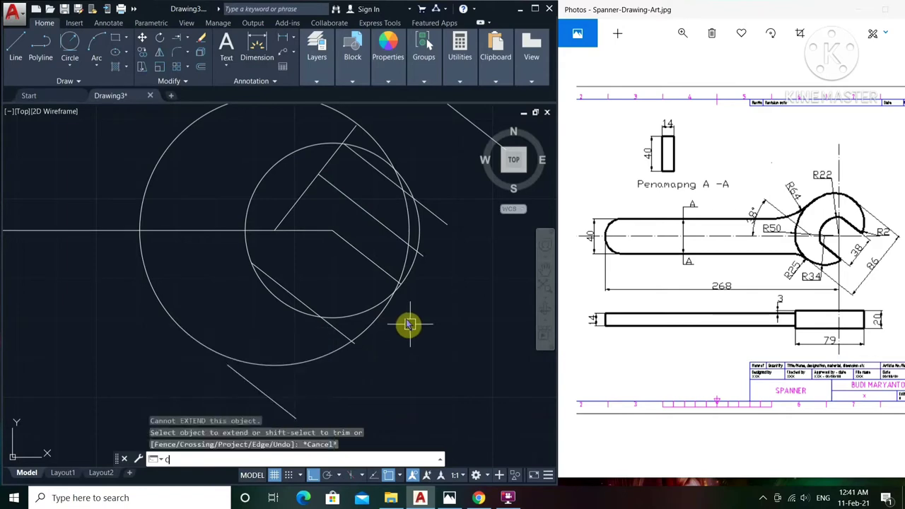
Draw a radius-34 circle centred where the rotated and extended lines intersect
mouse_move(303, 192)
middle_down()
mouse_move(293, 248)
mouse_move(303, 283)
middle_up()
scroll(286, 252, up, 4)
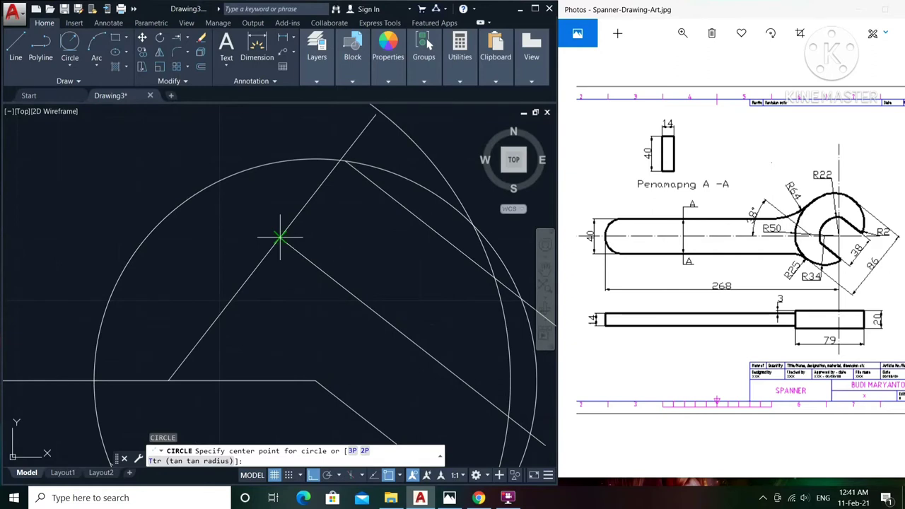
click(280, 236)
scroll(353, 275, down, 2)
scroll(367, 279, down, 1)
text(34)
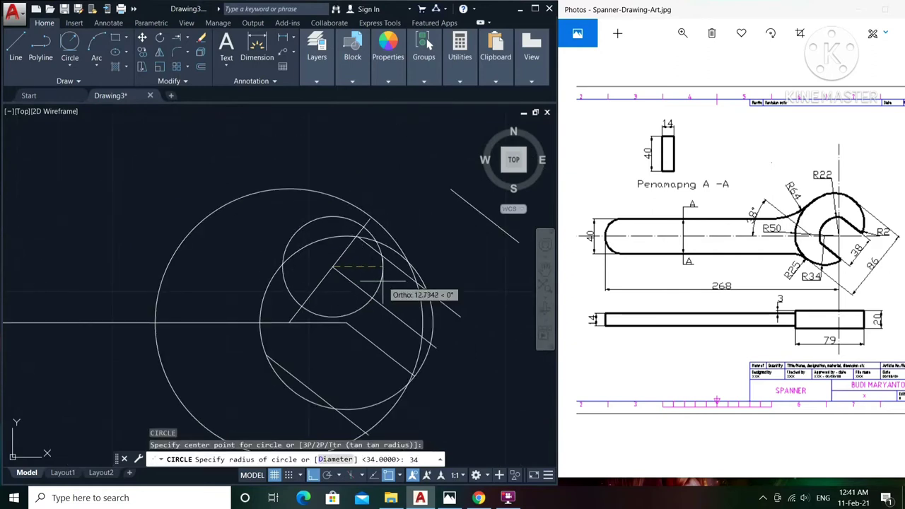
key(Return)
scroll(395, 261, down, 2)
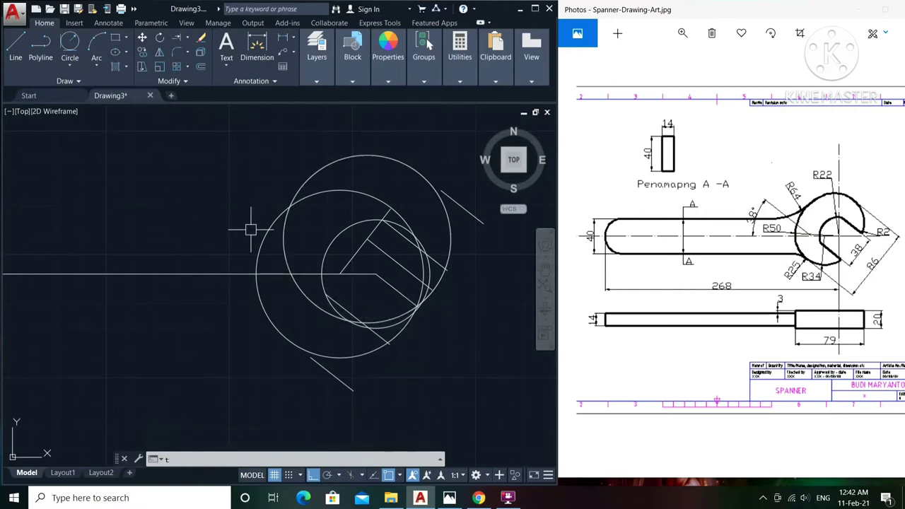
text(tt)
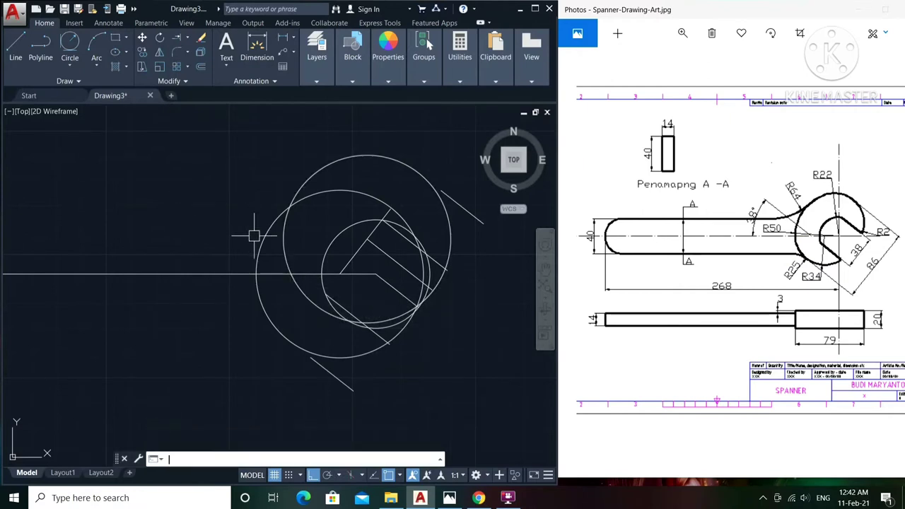
text(c)
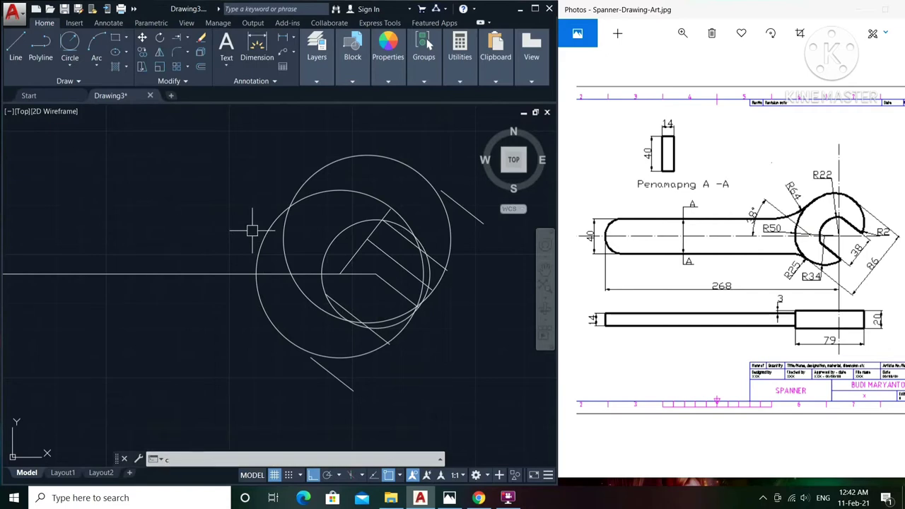
key(Return)
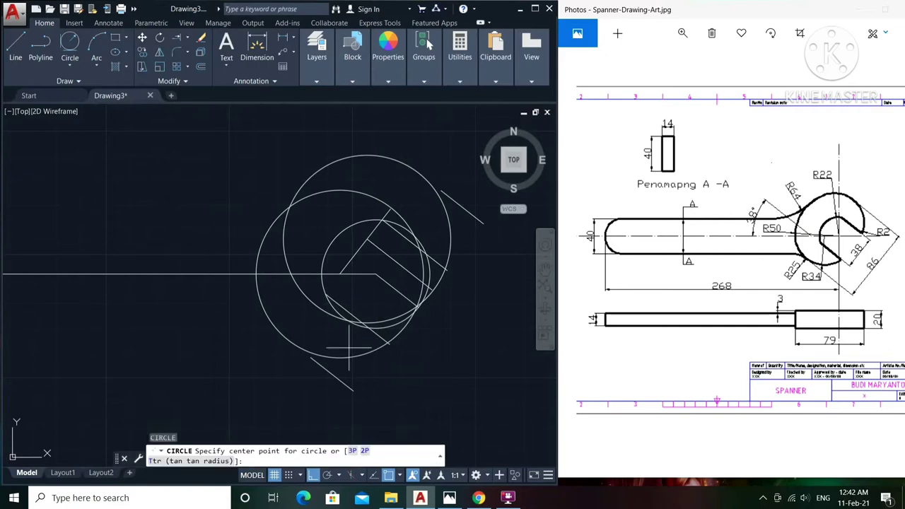
Add a radius-50 circle tangent to the two existing circles around the jaw
click(207, 460)
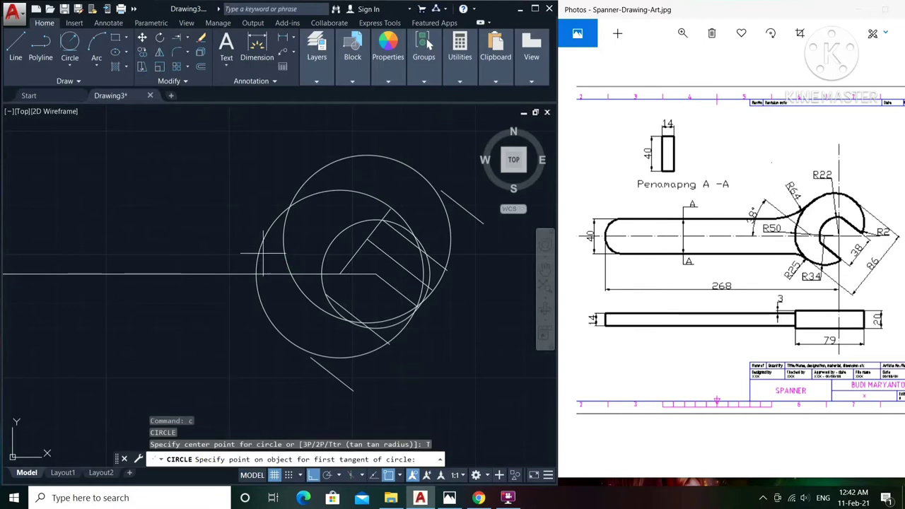
click(262, 298)
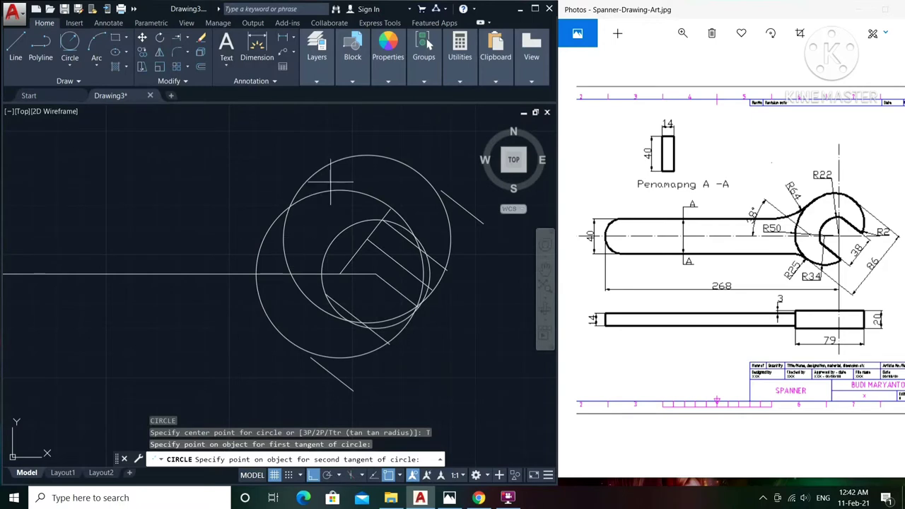
click(344, 159)
text(5)
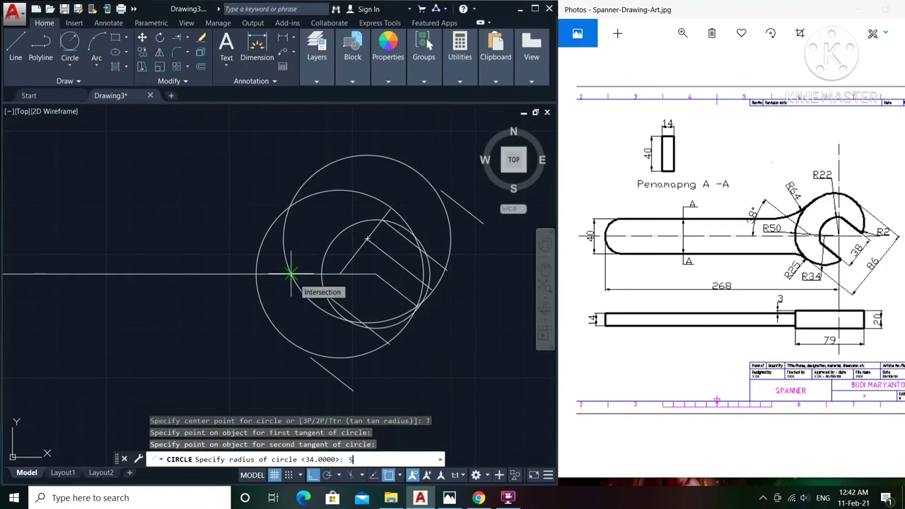
text(0)
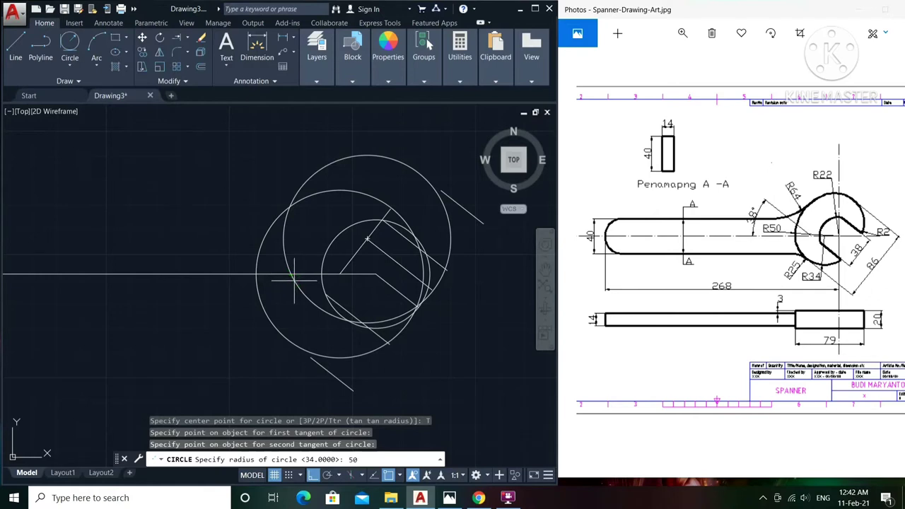
key(Return)
middle_drag(396, 248, 328, 218)
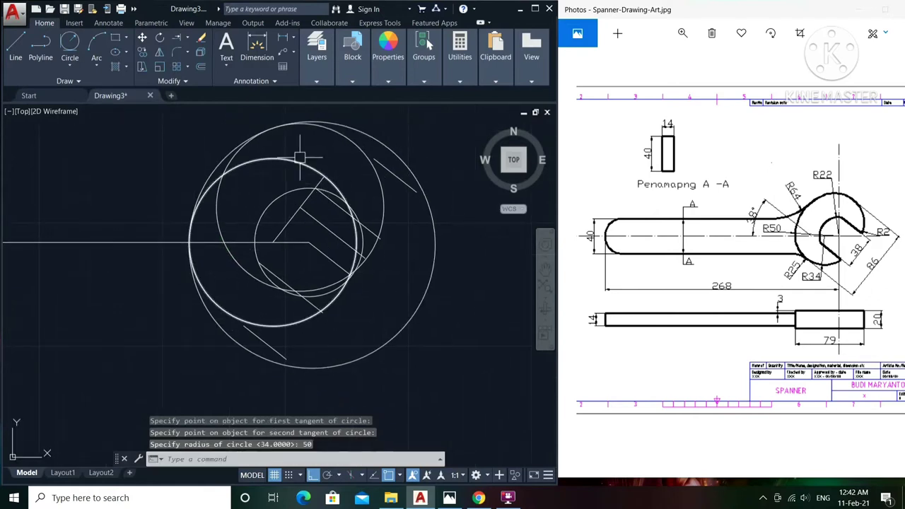
Trim two unwanted arc segments off the jaw circles, using all objects as cutting edges
text(tr)
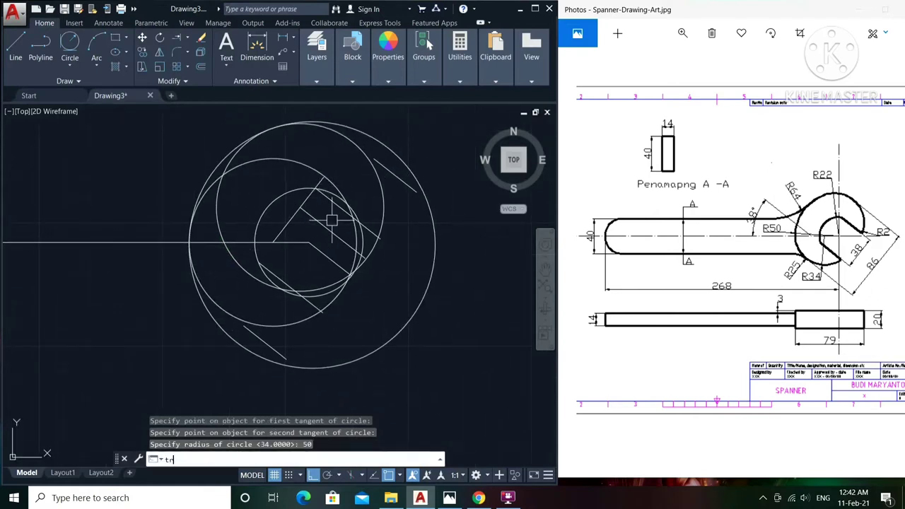
key(Return)
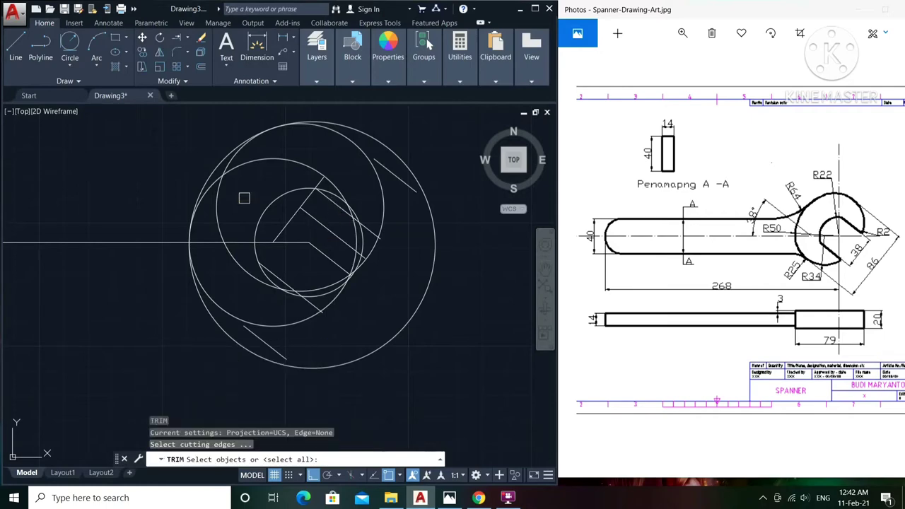
key(Return)
scroll(232, 170, up, 2)
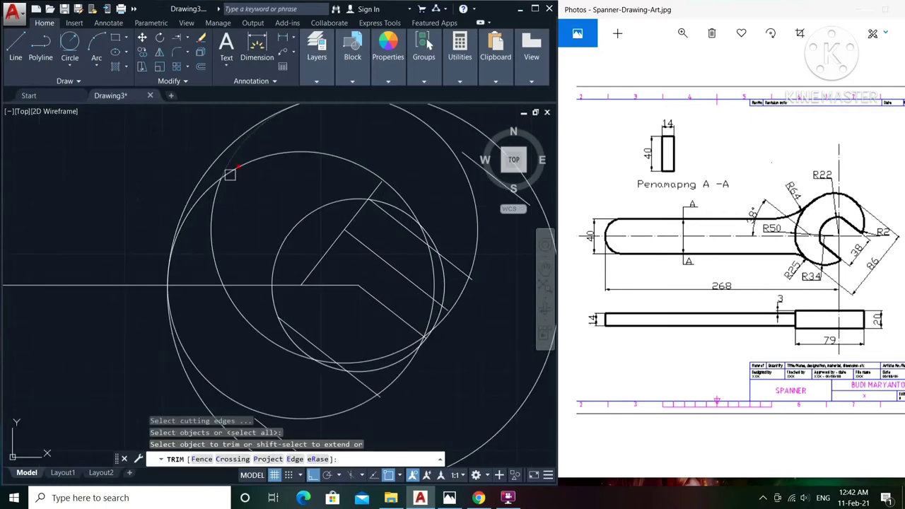
scroll(230, 173, up, 2)
scroll(240, 191, up, 2)
click(249, 167)
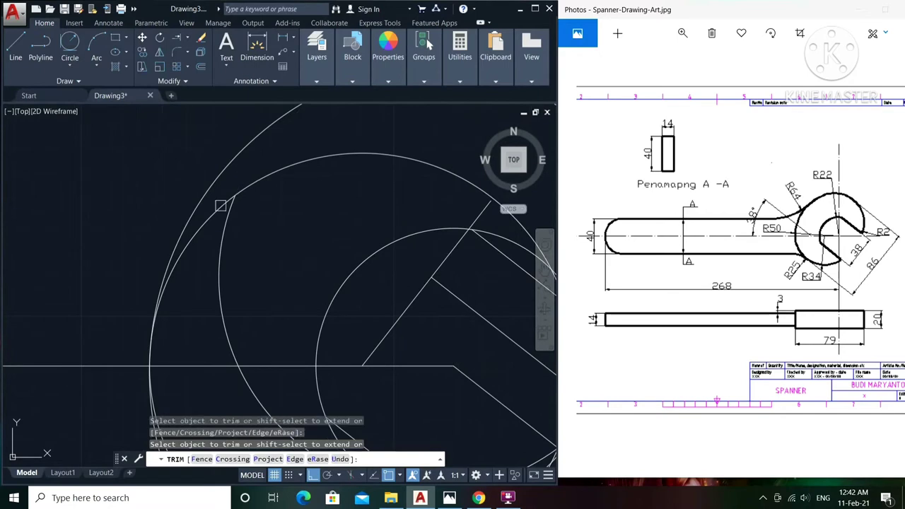
click(218, 202)
scroll(233, 205, down, 3)
middle_drag(256, 208, 297, 214)
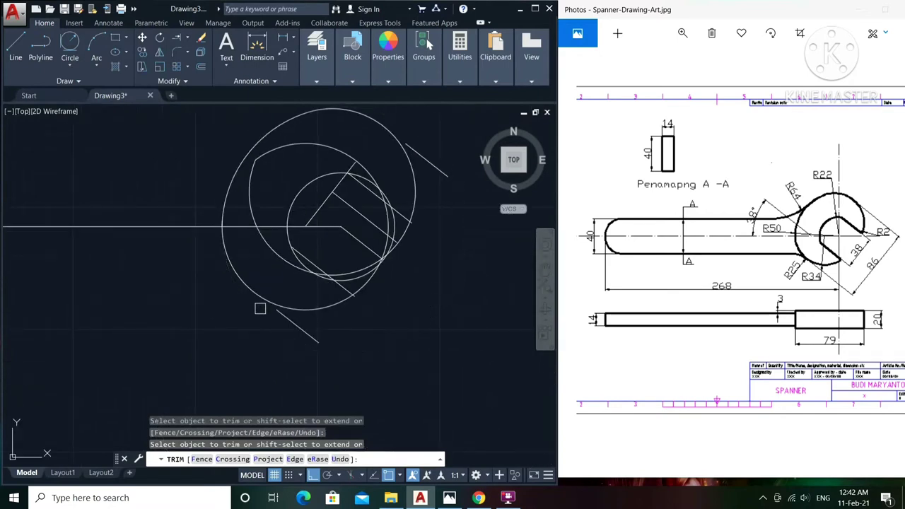
scroll(258, 307, up, 1)
scroll(340, 248, up, 1)
scroll(339, 244, up, 1)
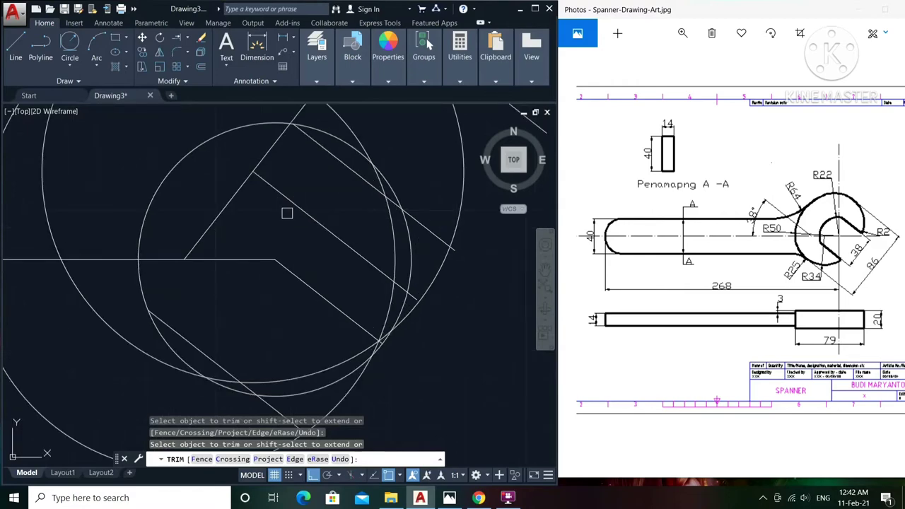
scroll(273, 199, down, 2)
scroll(314, 212, up, 1)
scroll(326, 224, up, 1)
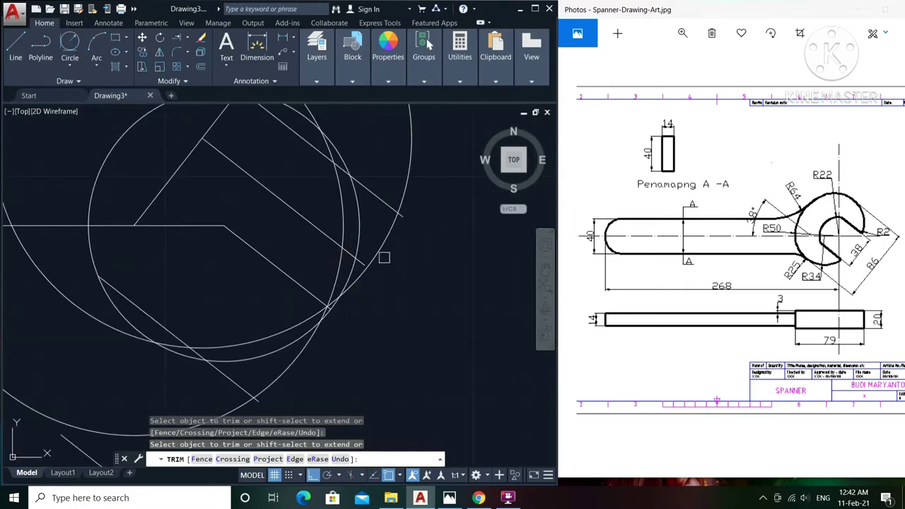
scroll(396, 233, up, 3)
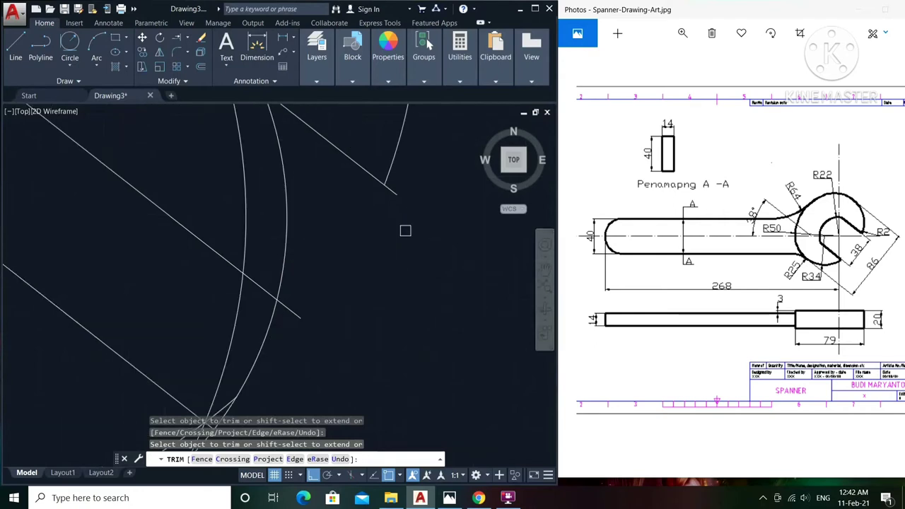
scroll(396, 196, down, 2)
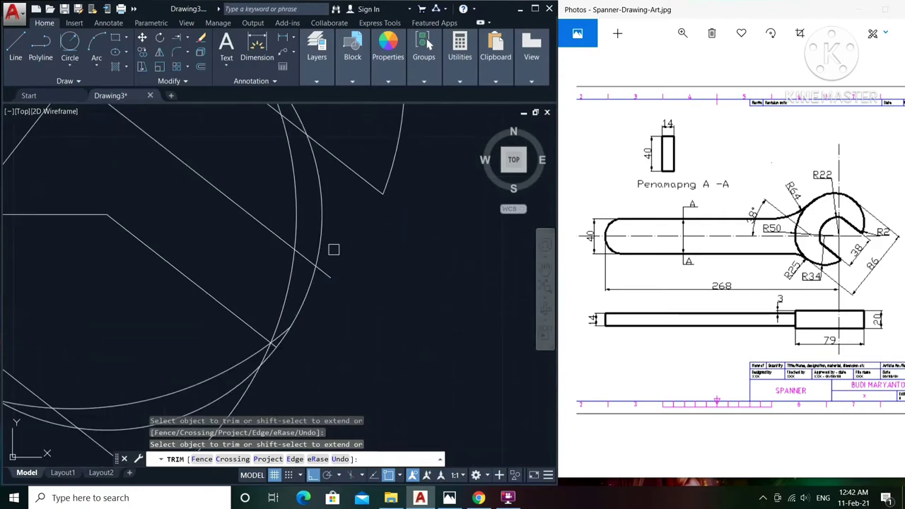
mouse_move(335, 250)
middle_down()
mouse_move(367, 293)
mouse_move(389, 273)
middle_up()
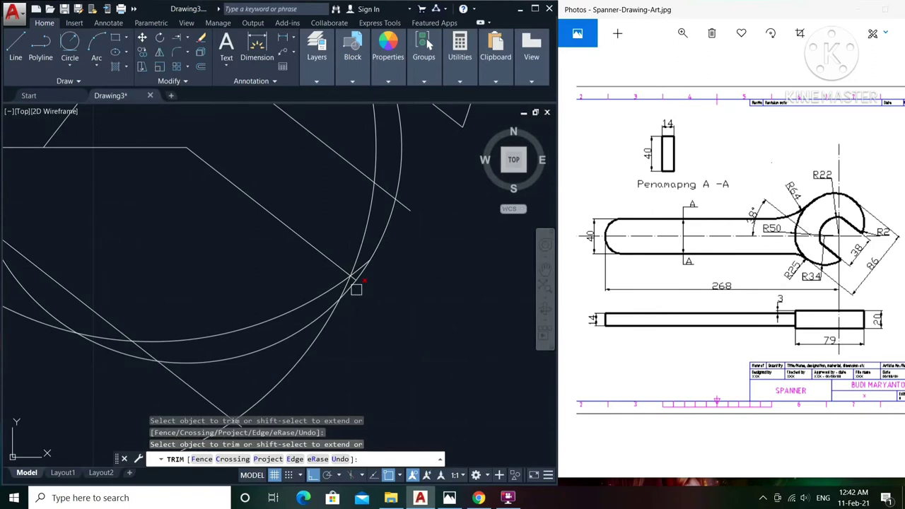
scroll(401, 254, down, 2)
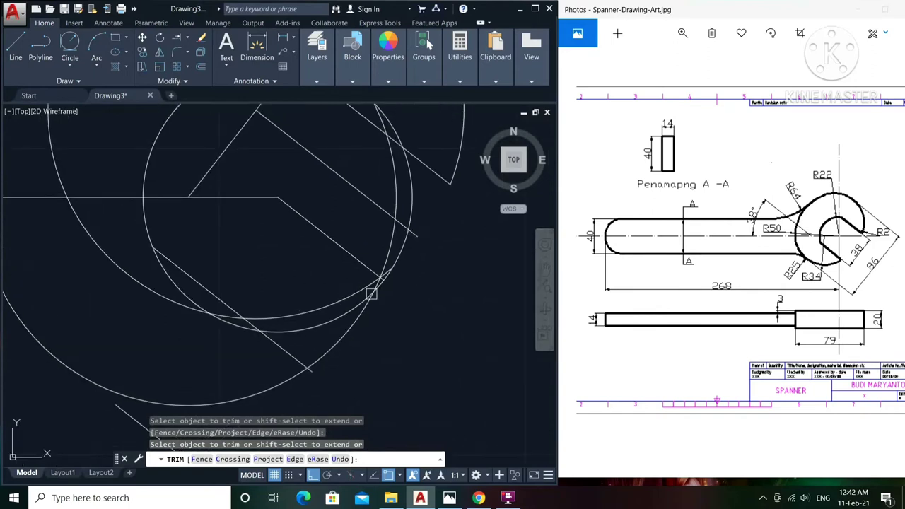
middle_drag(373, 289, 400, 270)
scroll(408, 257, down, 2)
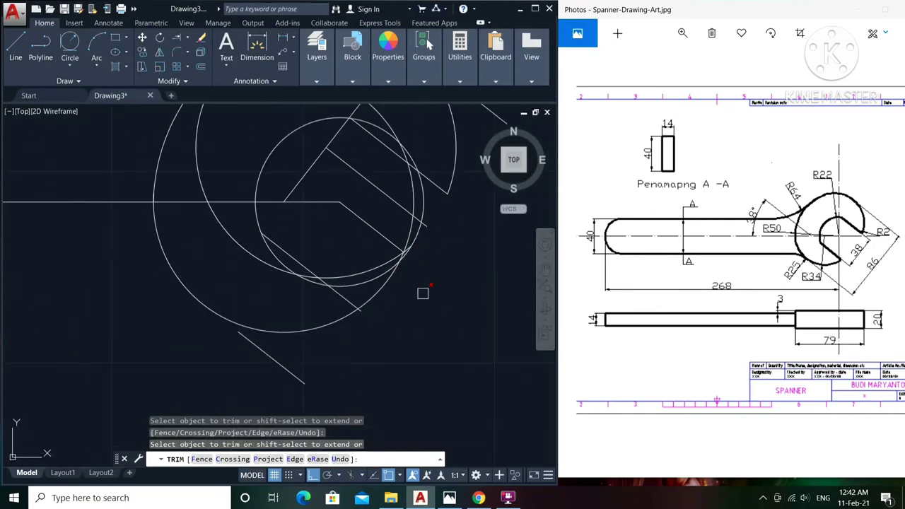
scroll(372, 326, up, 2)
scroll(368, 321, up, 1)
scroll(357, 303, up, 1)
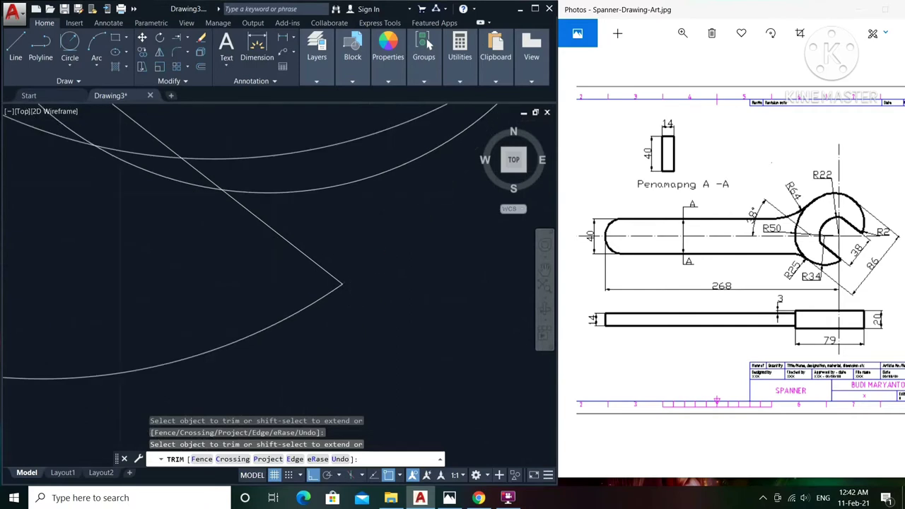
scroll(396, 236, down, 3)
scroll(390, 251, down, 1)
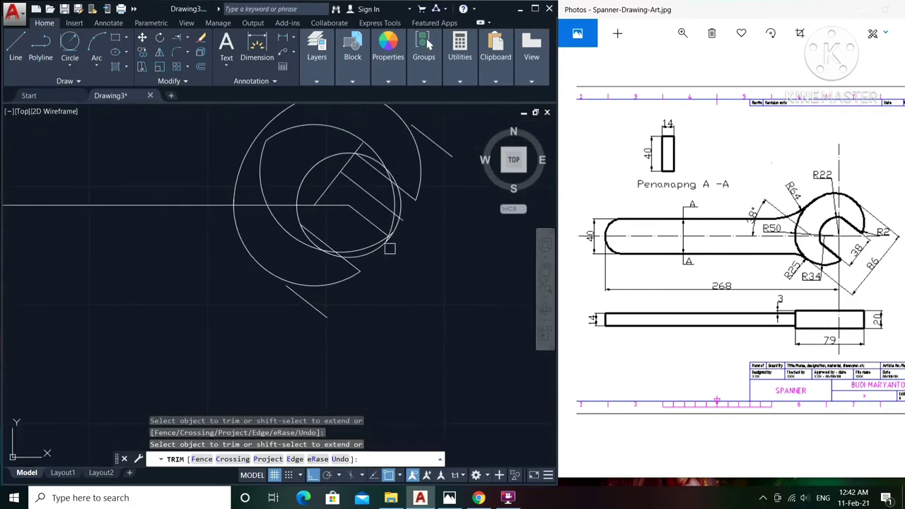
Erase the leftover jaw arc and the slanted construction line
key(Escape)
click(387, 240)
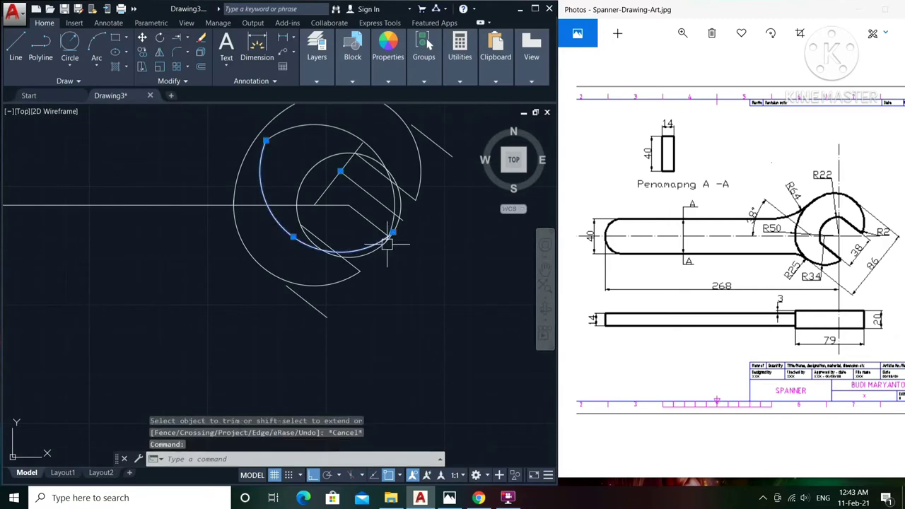
scroll(387, 244, up, 2)
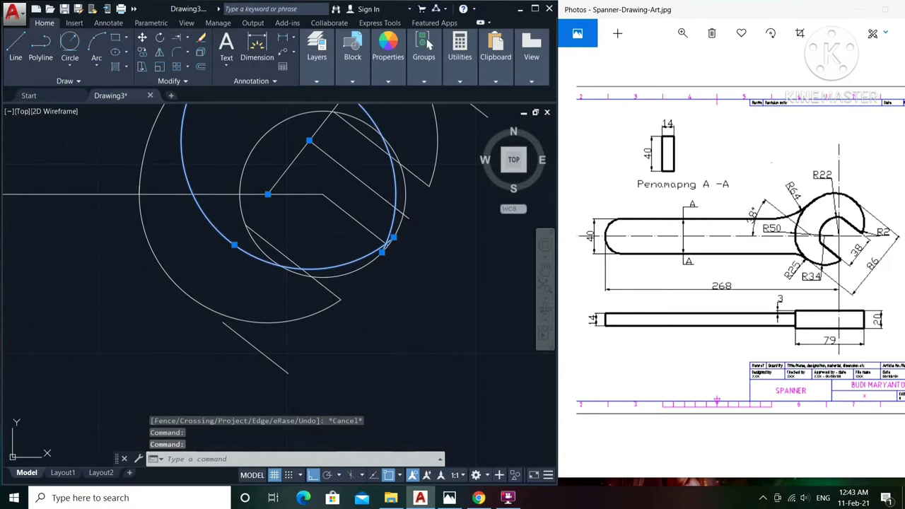
click(346, 170)
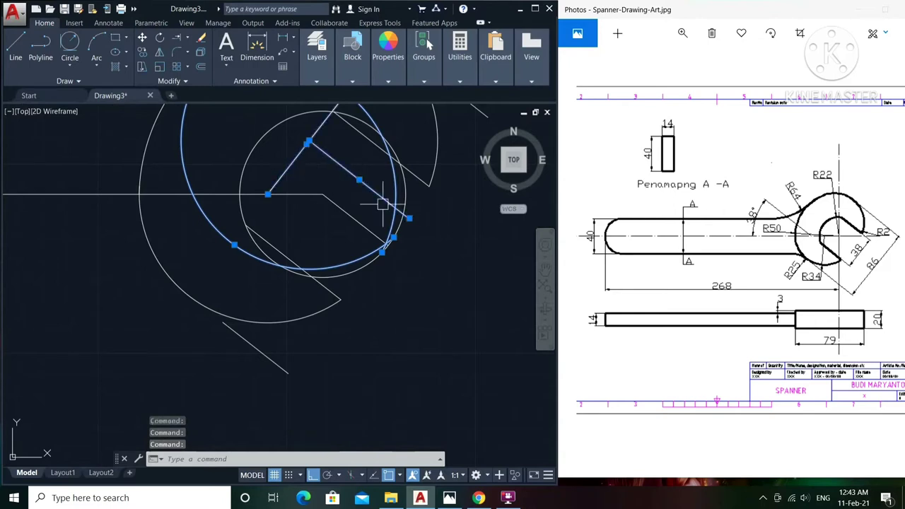
key(Delete)
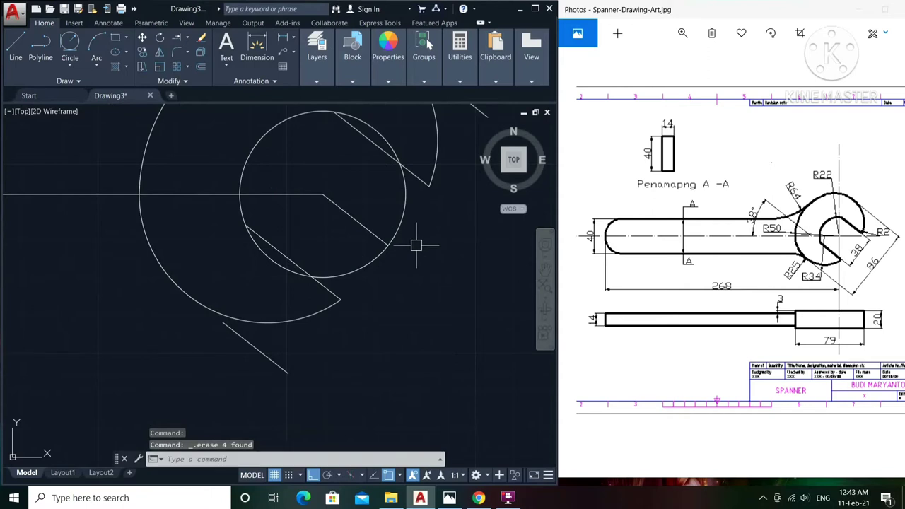
Trim the remaining excess arc pieces from the jaw in a second trim pass
text(tr)
key(Return)
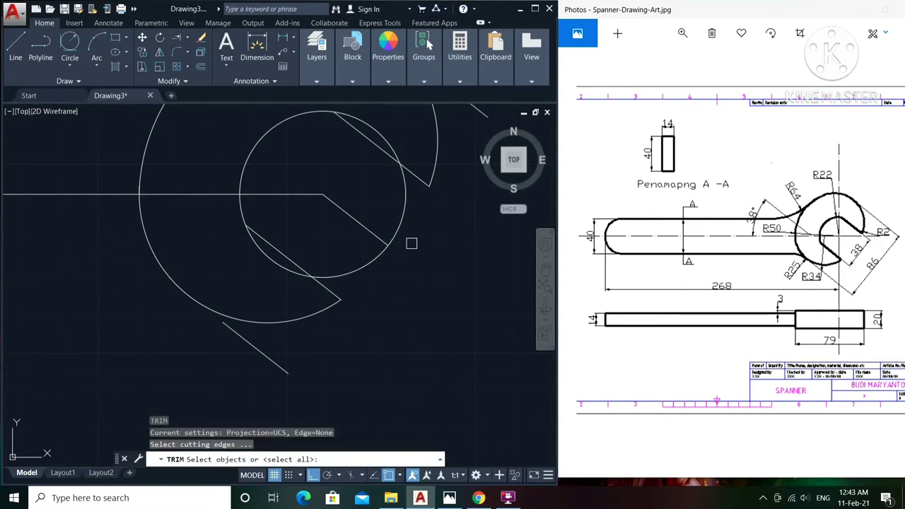
key(Return)
scroll(317, 144, up, 2)
scroll(325, 152, up, 2)
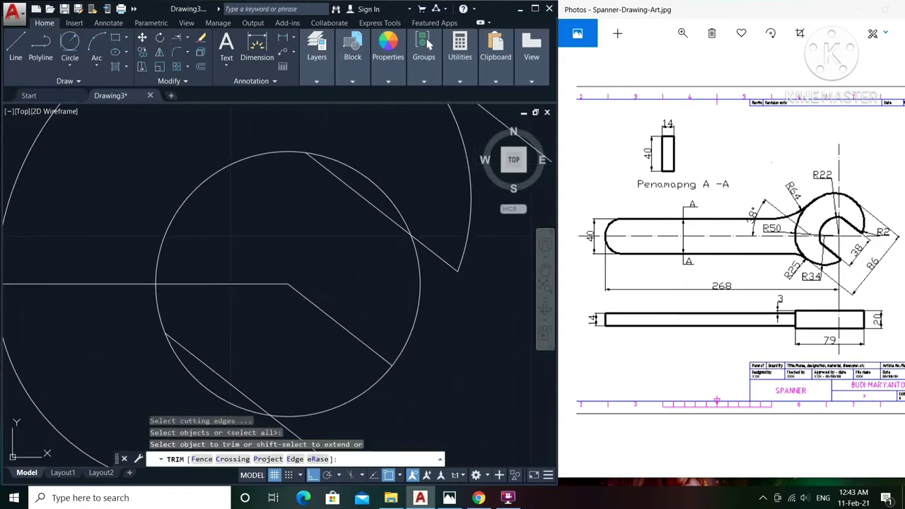
scroll(343, 172, up, 2)
click(357, 145)
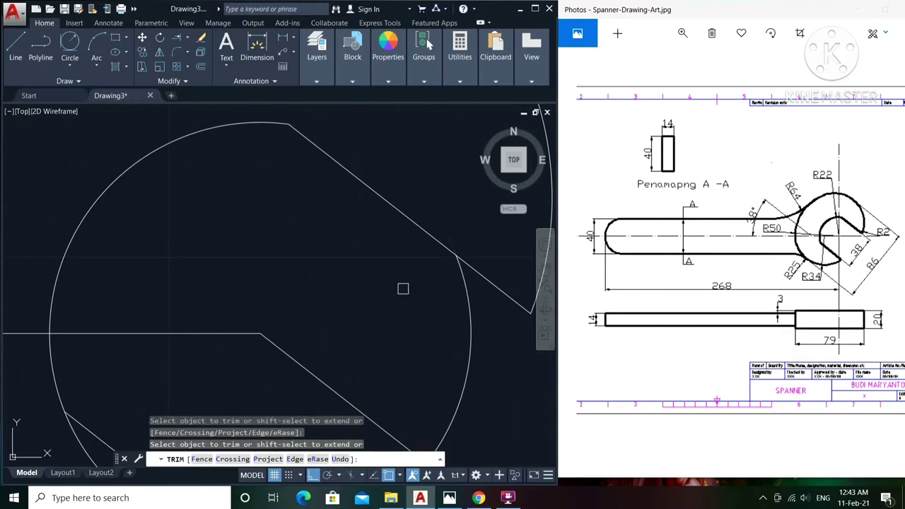
scroll(363, 306, down, 3)
scroll(303, 299, down, 1)
scroll(301, 299, up, 2)
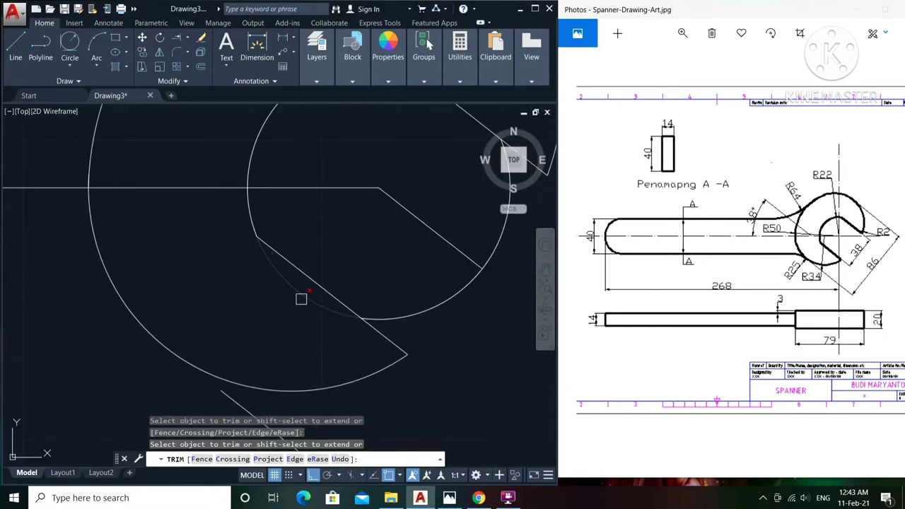
click(291, 288)
scroll(351, 304, down, 3)
scroll(389, 282, down, 1)
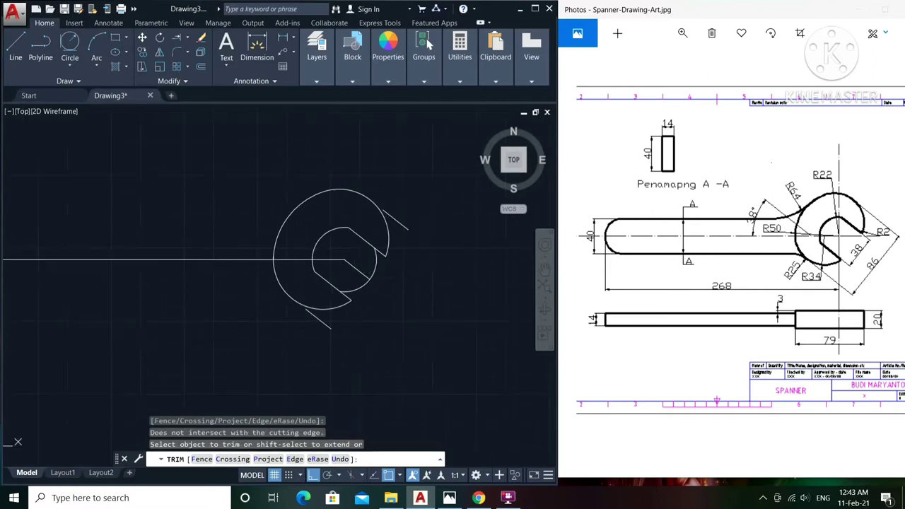
key(Return)
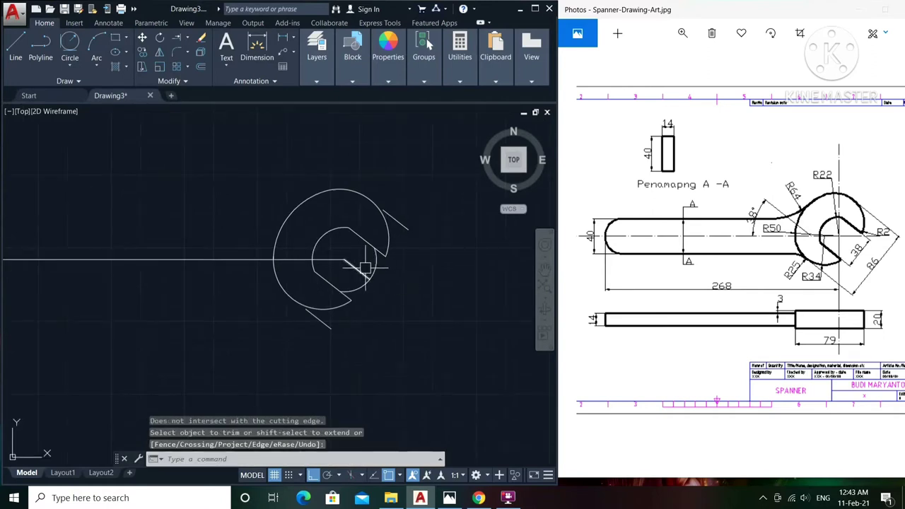
Delete the leftover inner arc and recentre the view on the spanner
click(373, 274)
key(Delete)
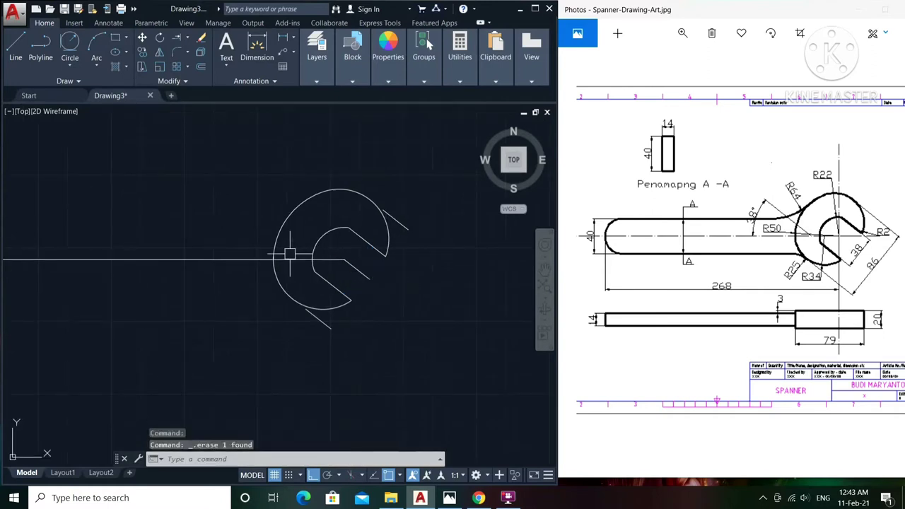
middle_drag(290, 253, 357, 239)
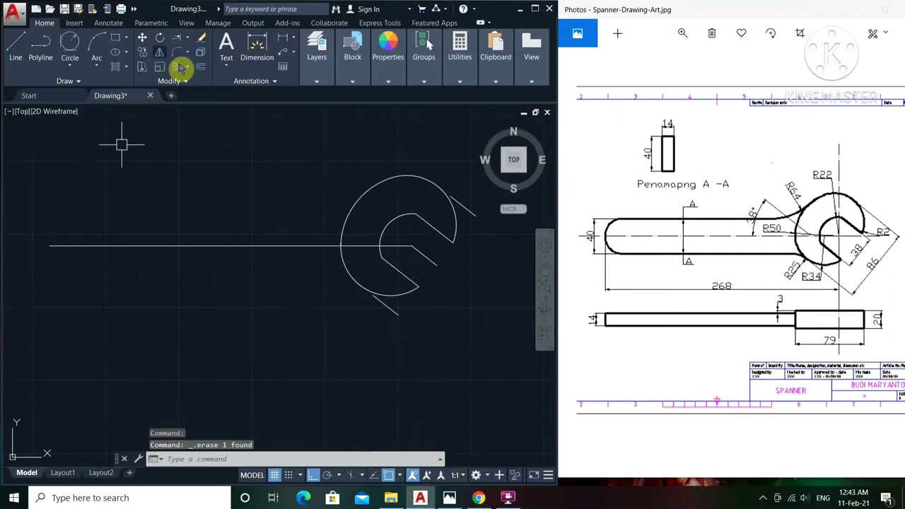
Offset the horizontal centre line by 20 both above and below to form the handle edges
text(o)
key(Return)
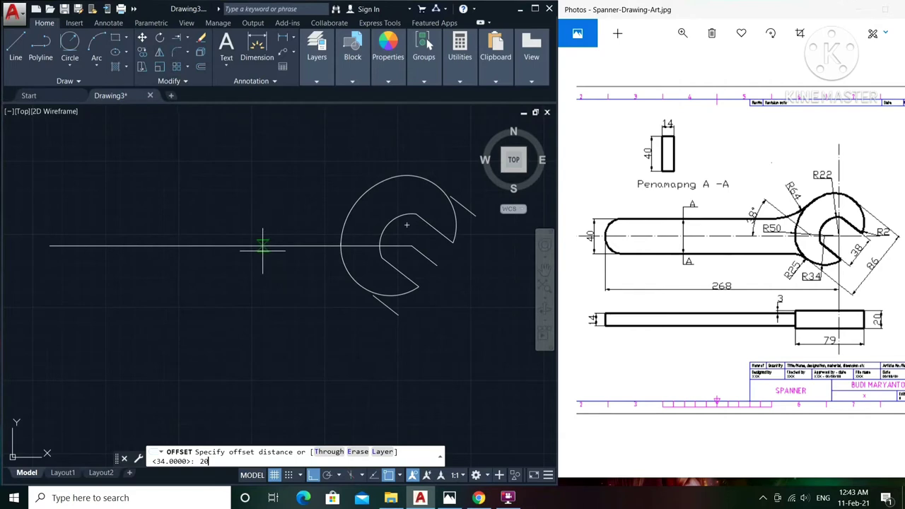
key(Return)
click(209, 246)
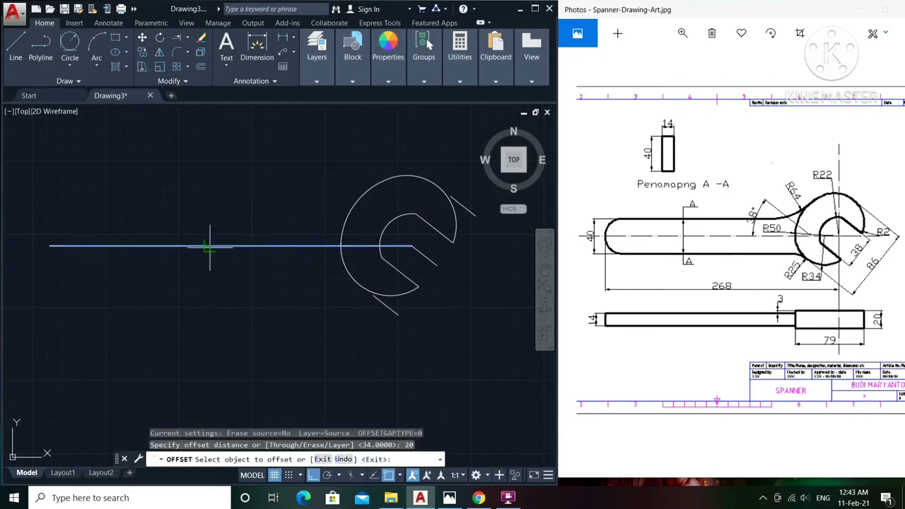
click(219, 207)
click(215, 245)
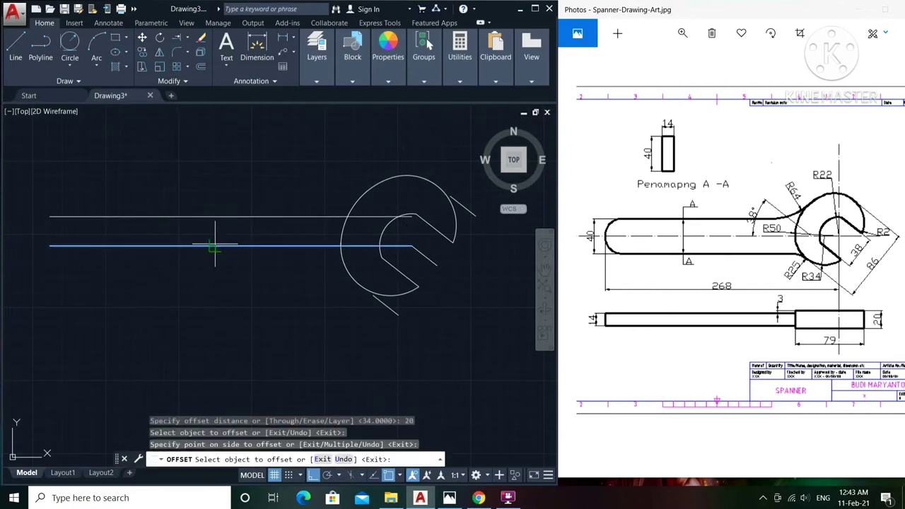
click(209, 283)
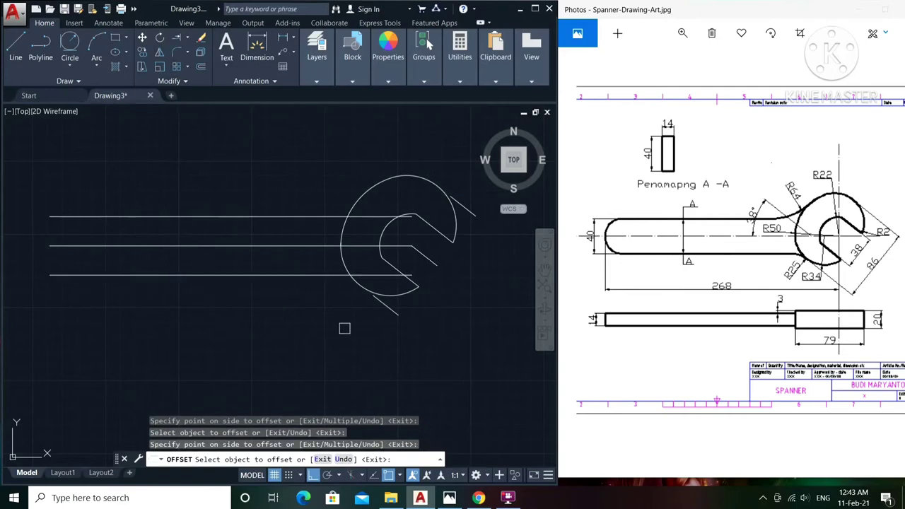
key(Return)
text(c)
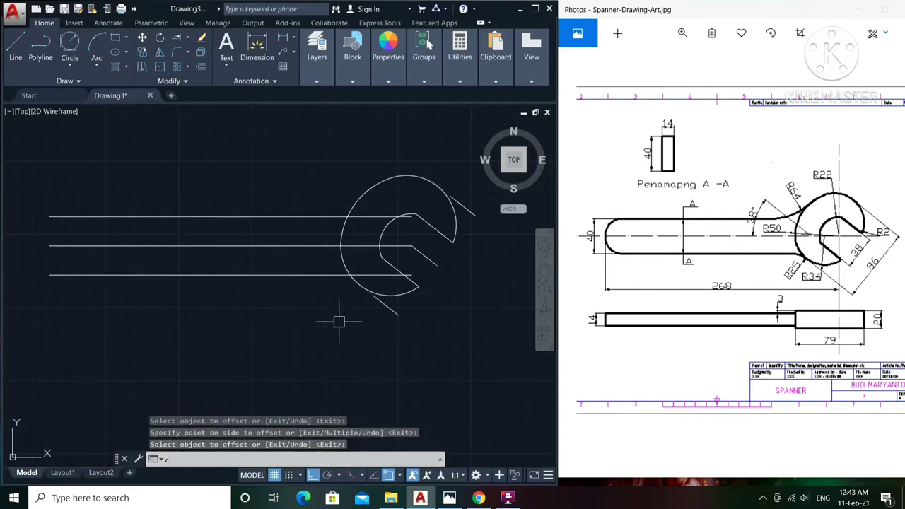
Draw a radius-20 circle centred on the handle's left end
key(Return)
middle_drag(131, 289, 236, 281)
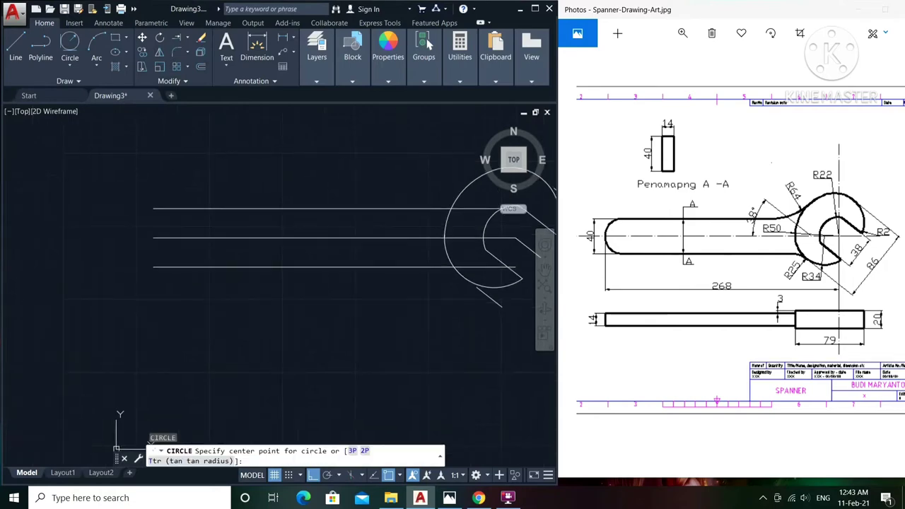
click(153, 238)
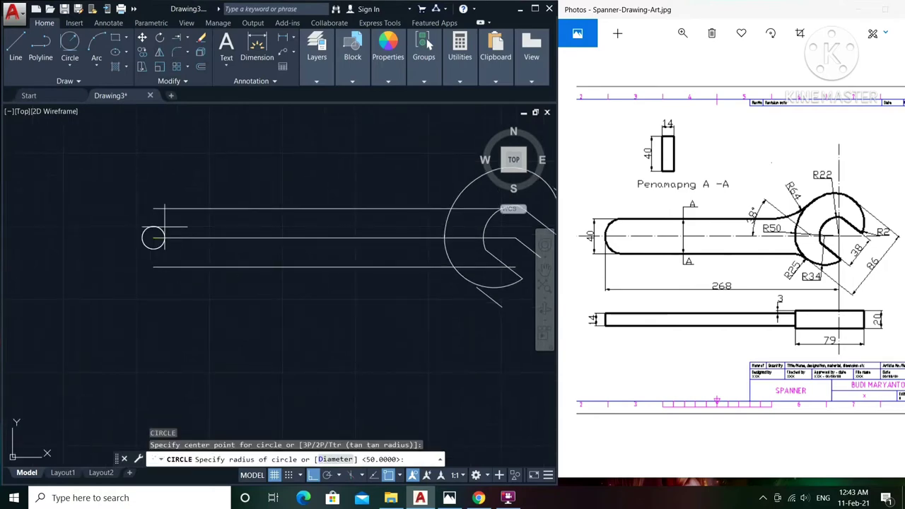
text(20)
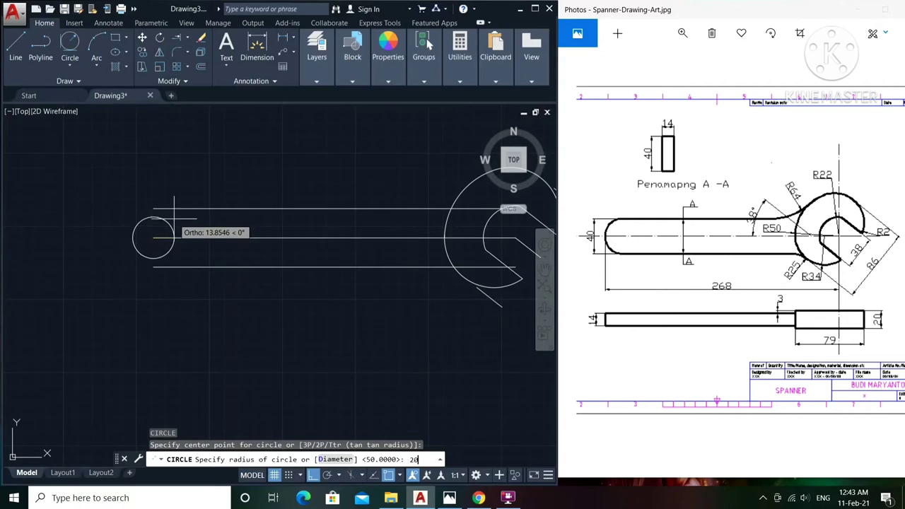
key(Return)
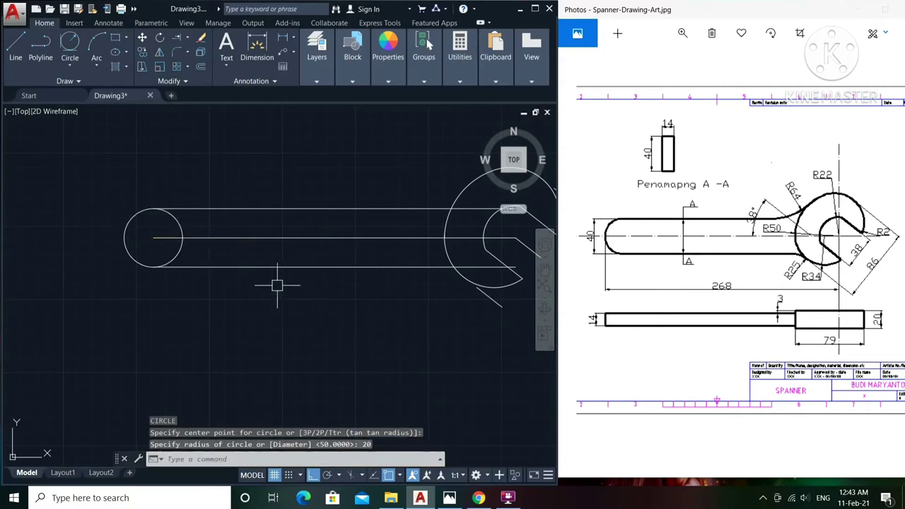
Trim away the circle's right part lying inside the handle
text(tr)
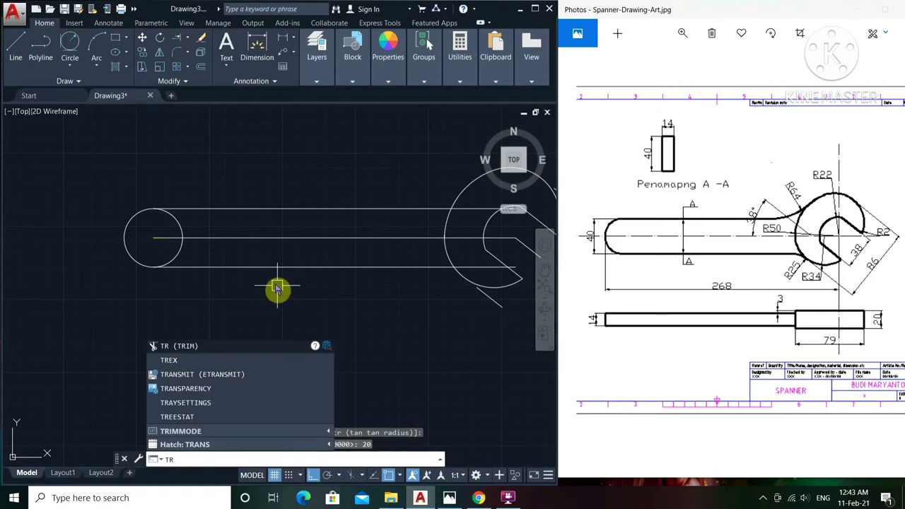
key(Return)
key(Return)
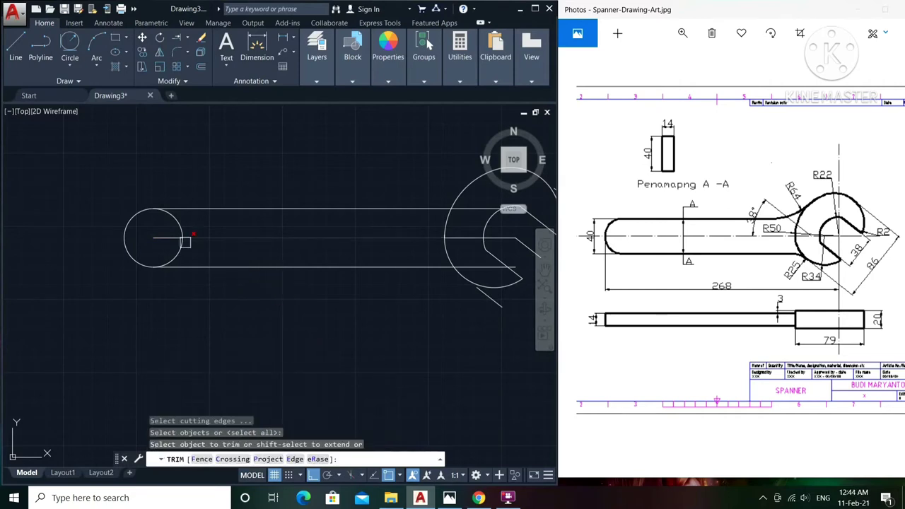
click(181, 247)
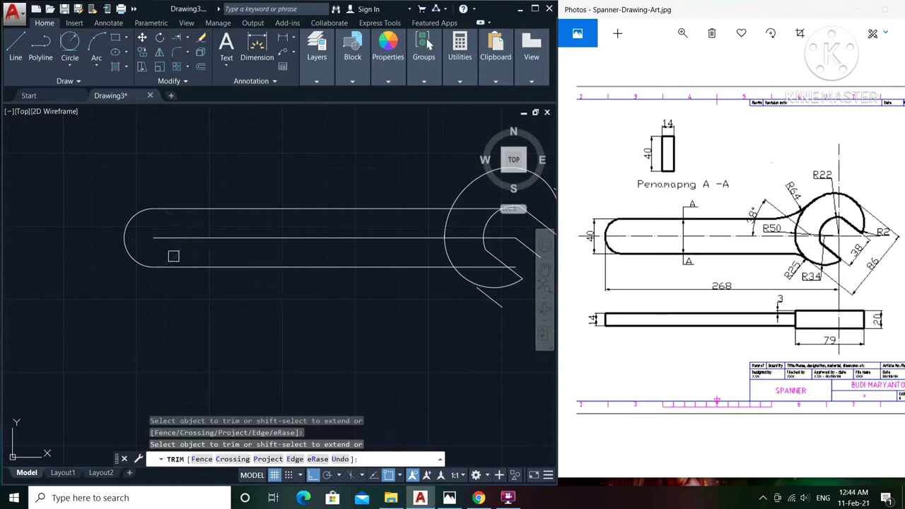
scroll(290, 243, up, 4)
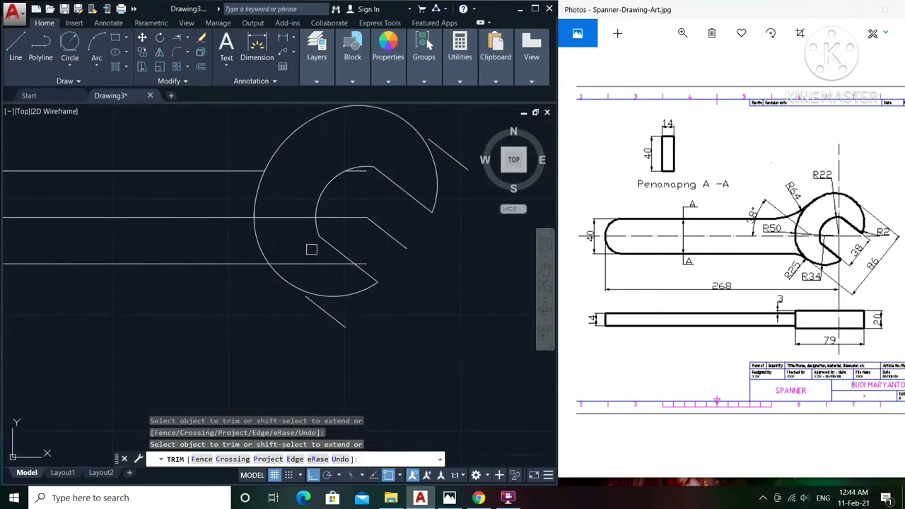
click(388, 236)
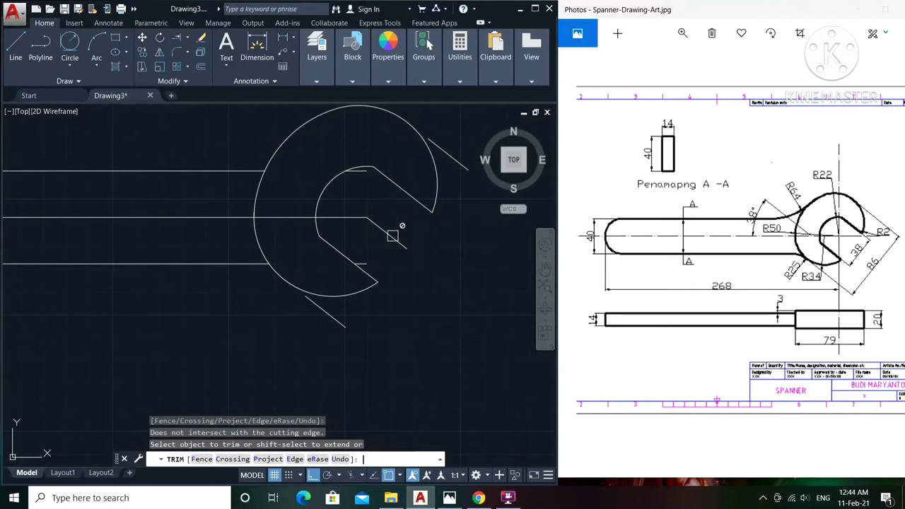
key(Return)
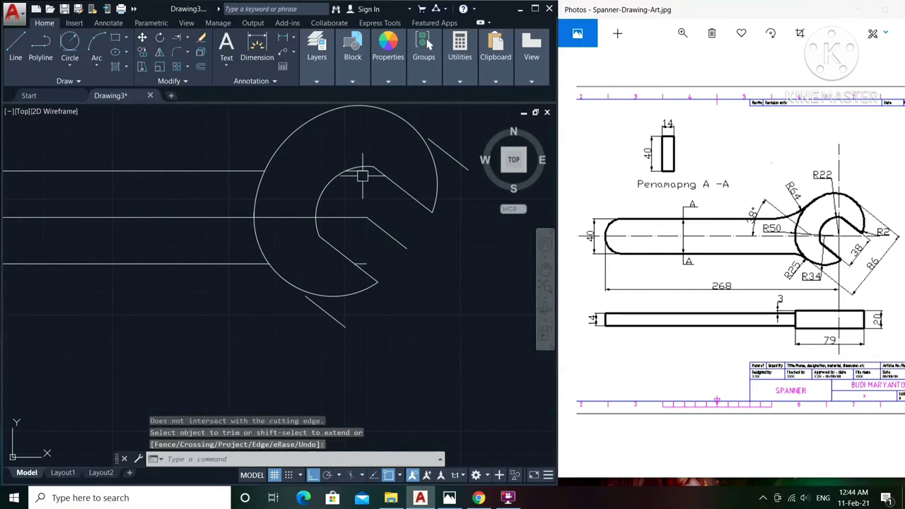
key(Return)
Delete the top inner and short lower leftover line pieces inside the jaw
click(364, 172)
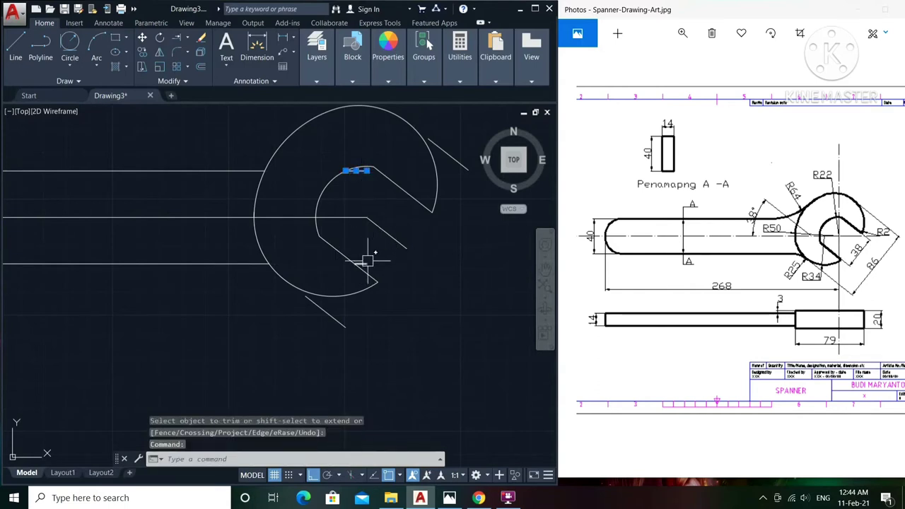
click(366, 263)
key(Delete)
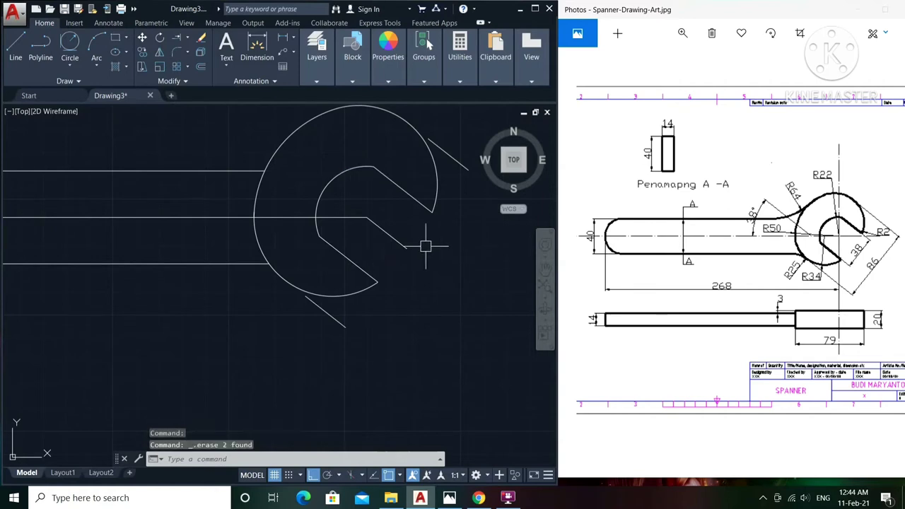
scroll(365, 254, down, 1)
scroll(357, 248, down, 1)
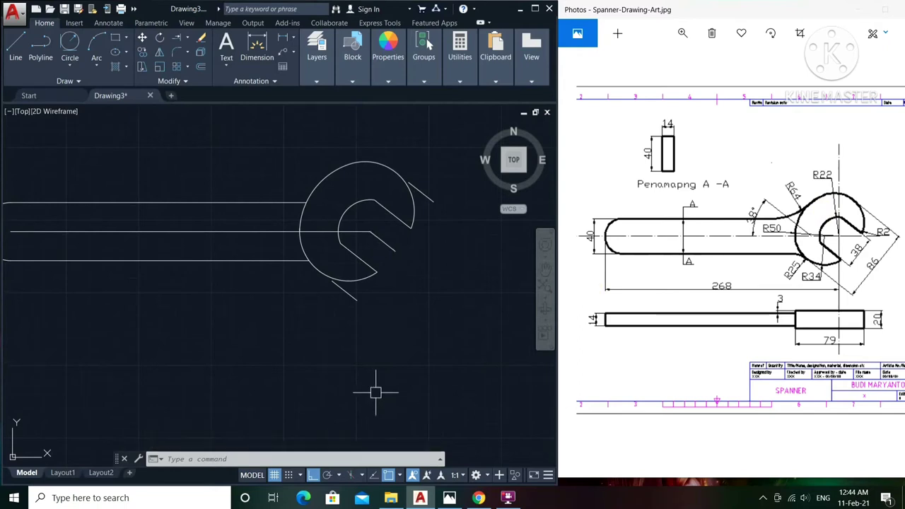
Fillet the head circle to the upper handle line with R64, no-trim and multiple mode
text(f)
key(Return)
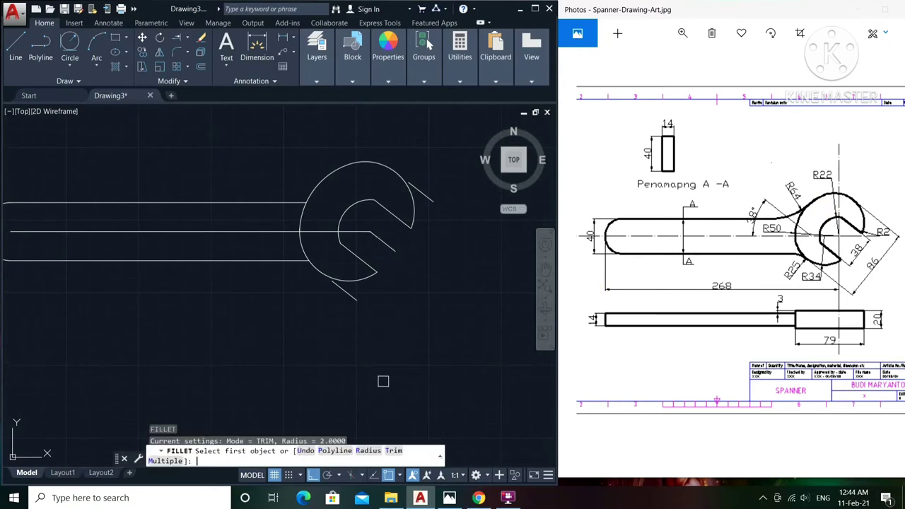
click(368, 451)
text(64)
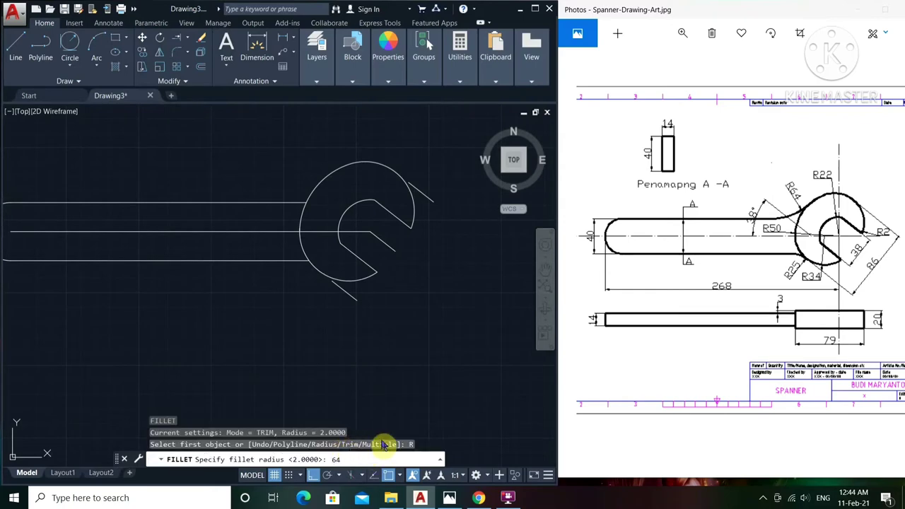
key(Return)
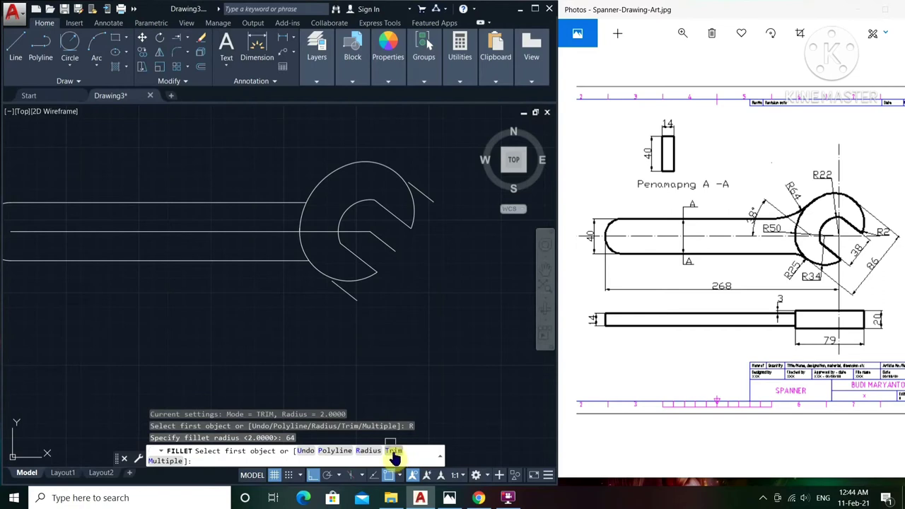
click(393, 451)
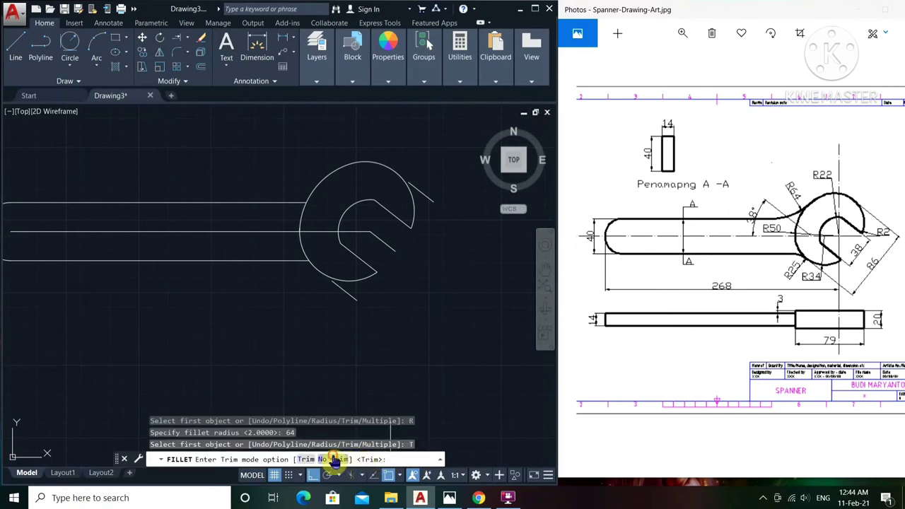
click(335, 460)
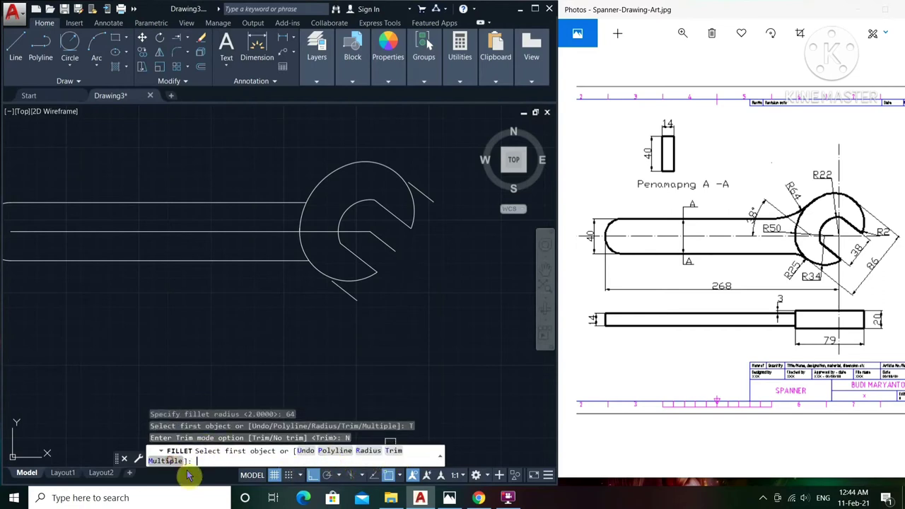
click(165, 460)
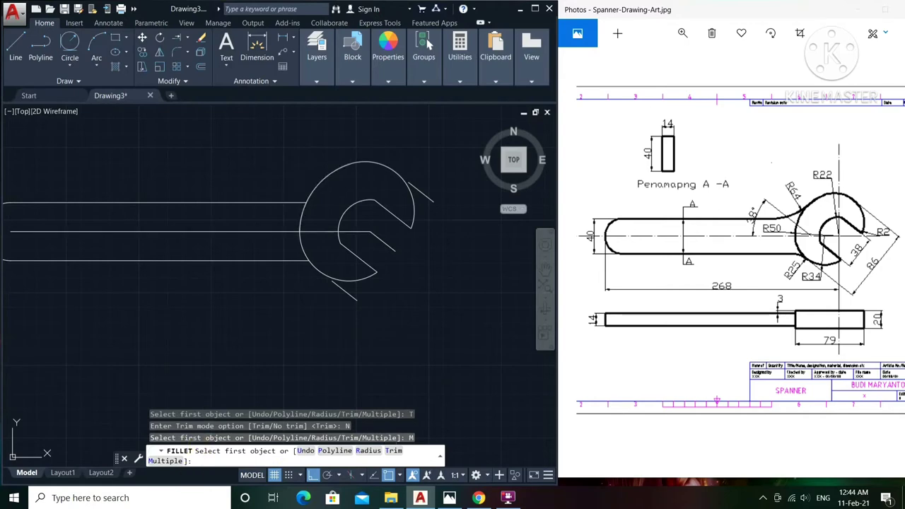
click(319, 176)
click(278, 203)
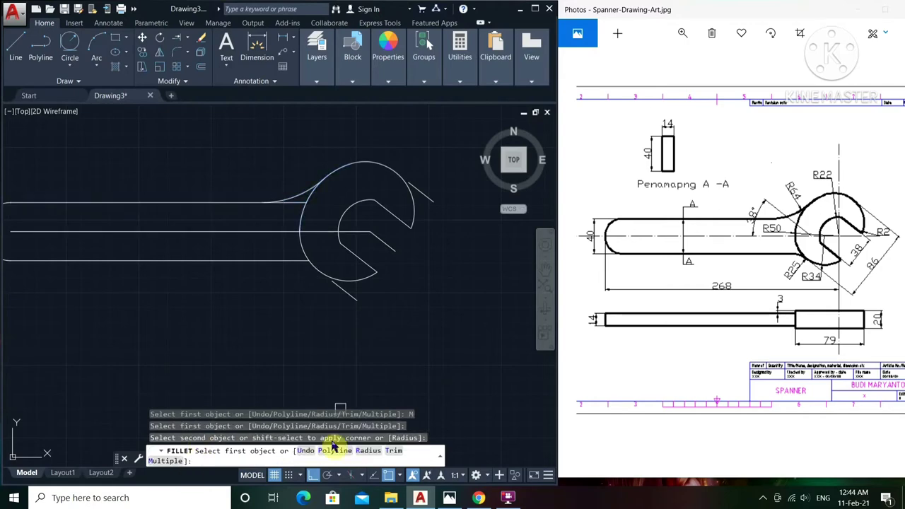
Blend the lower handle line into the head with an R25 fillet
text(R)
key(Return)
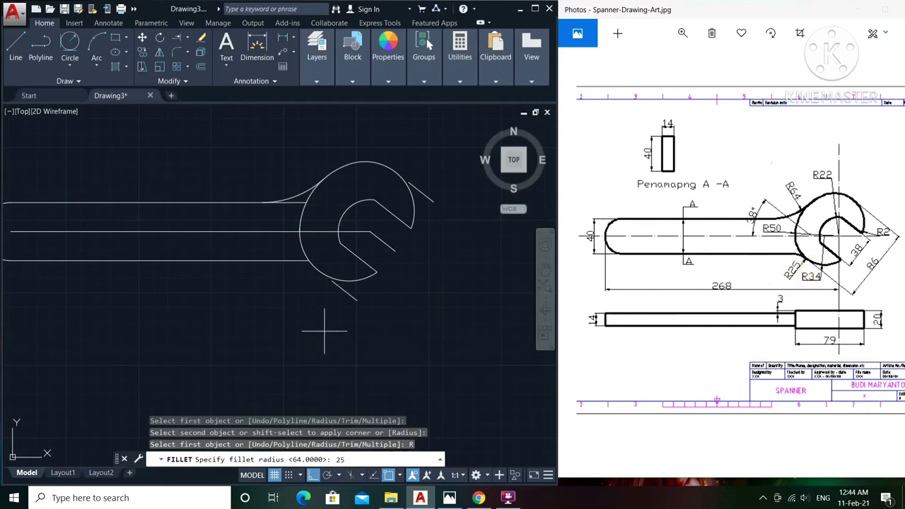
key(Return)
scroll(294, 263, up, 2)
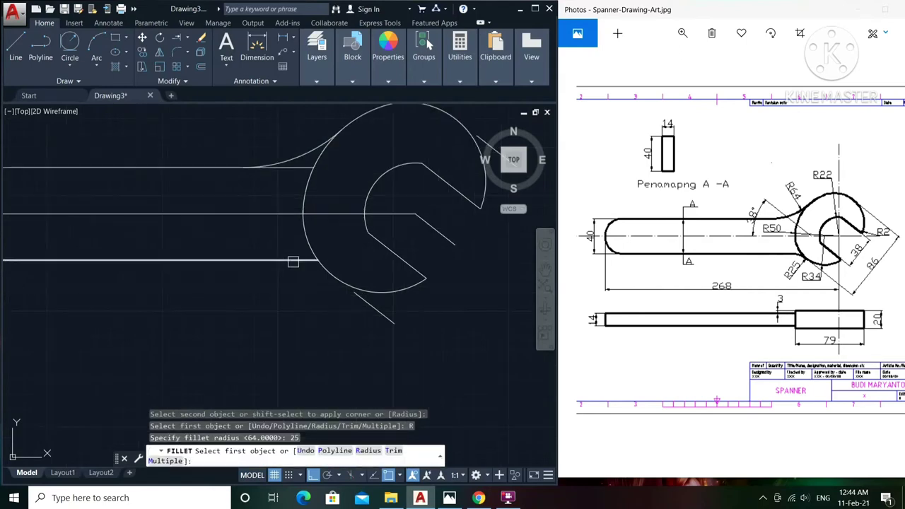
click(281, 261)
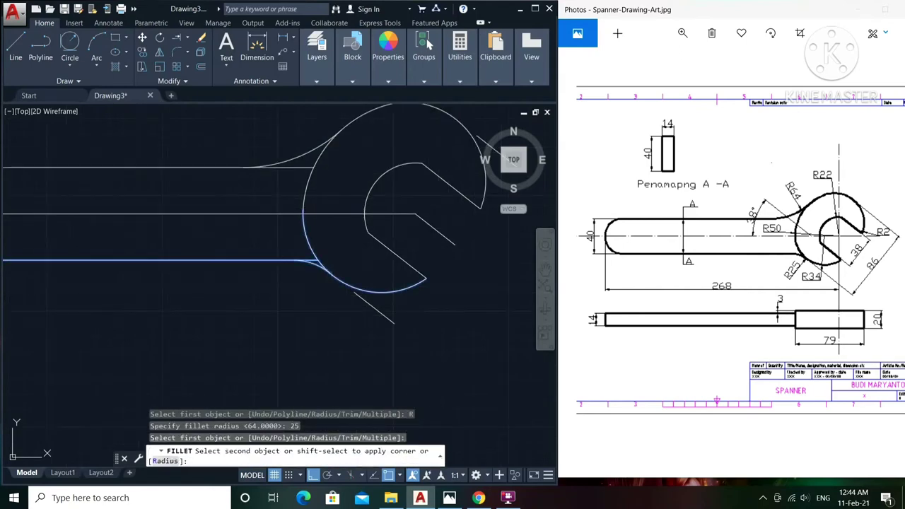
Round the upper and lower jaw tips with R2 fillets
middle_drag(448, 308, 422, 299)
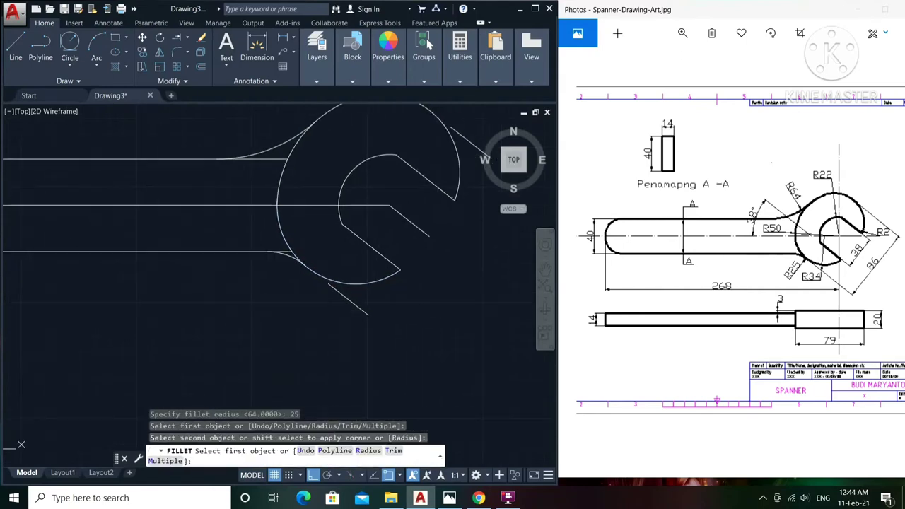
click(368, 450)
text(2)
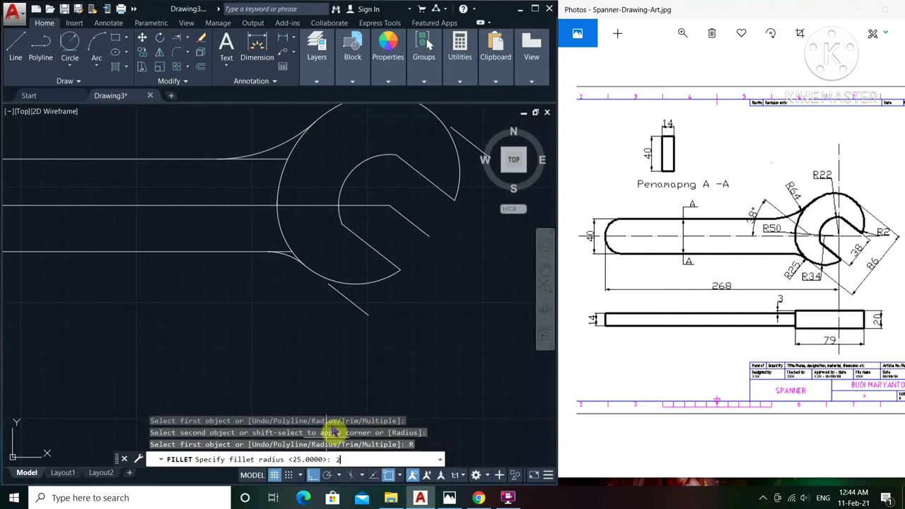
key(Return)
scroll(441, 278, up, 1)
scroll(420, 220, up, 1)
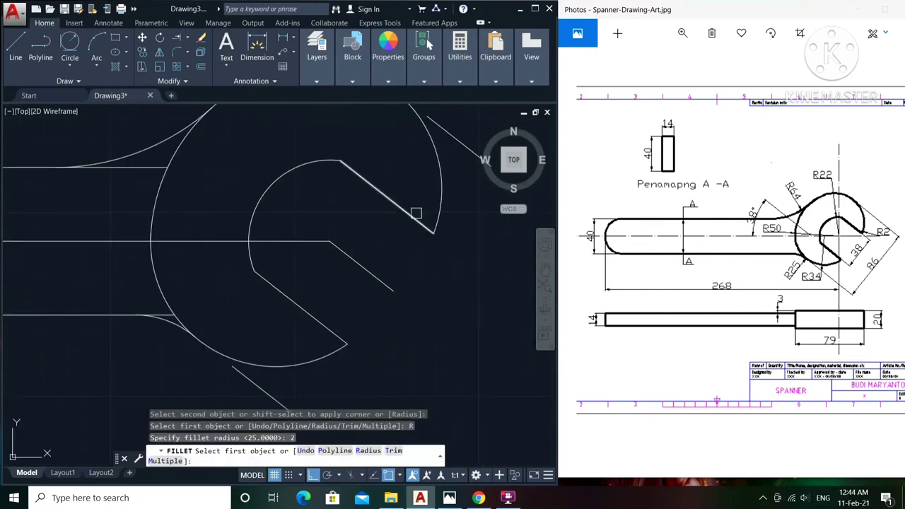
click(428, 221)
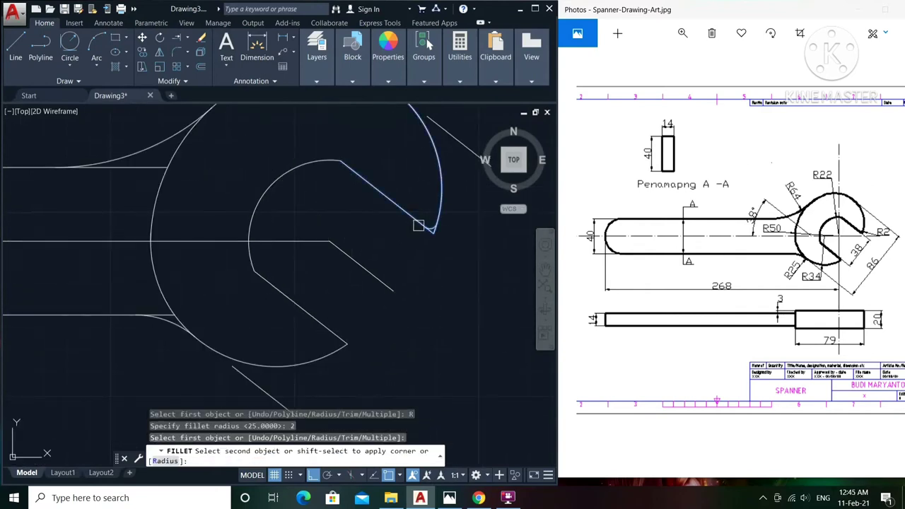
click(419, 225)
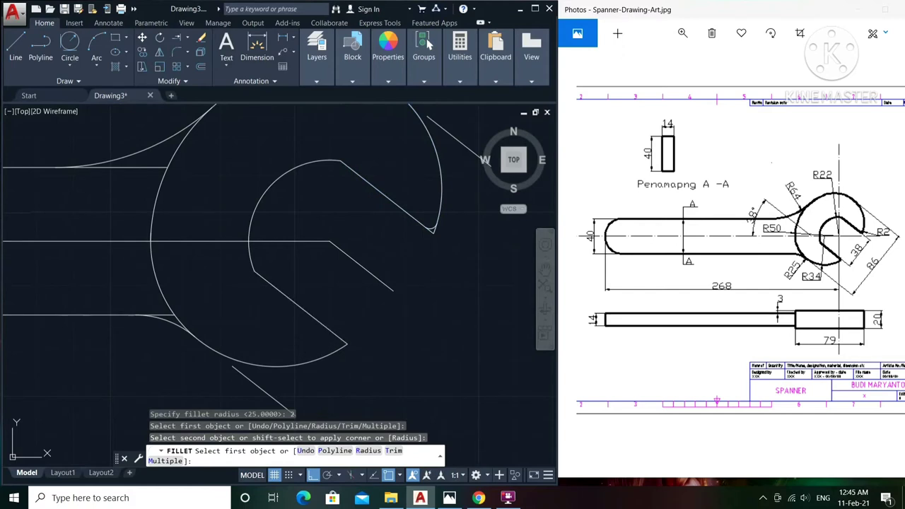
click(332, 335)
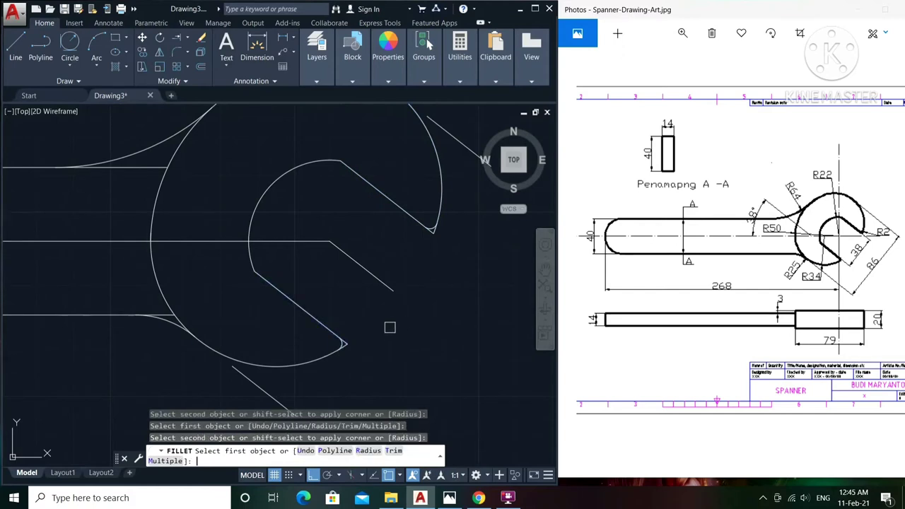
key(Escape)
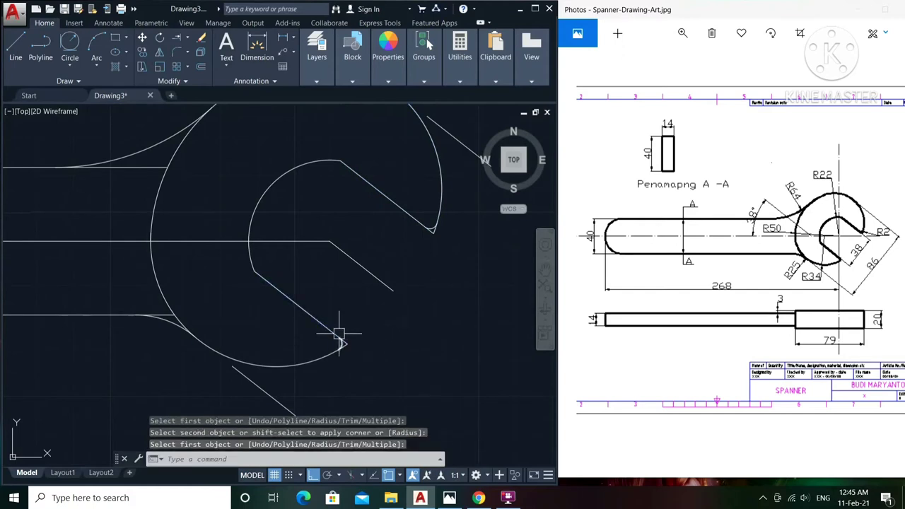
Trim the sharp corner stubs left behind the upper and lower jaw-tip fillets
text(tr)
key(Return)
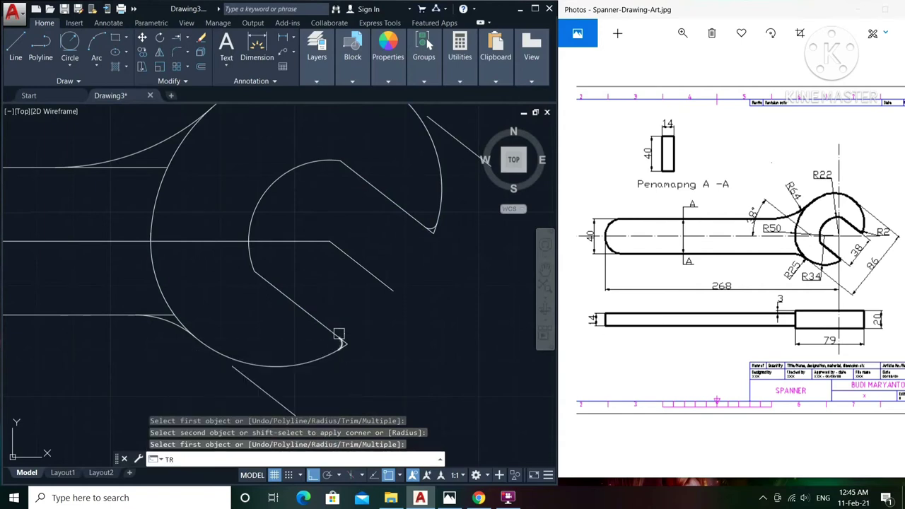
key(Return)
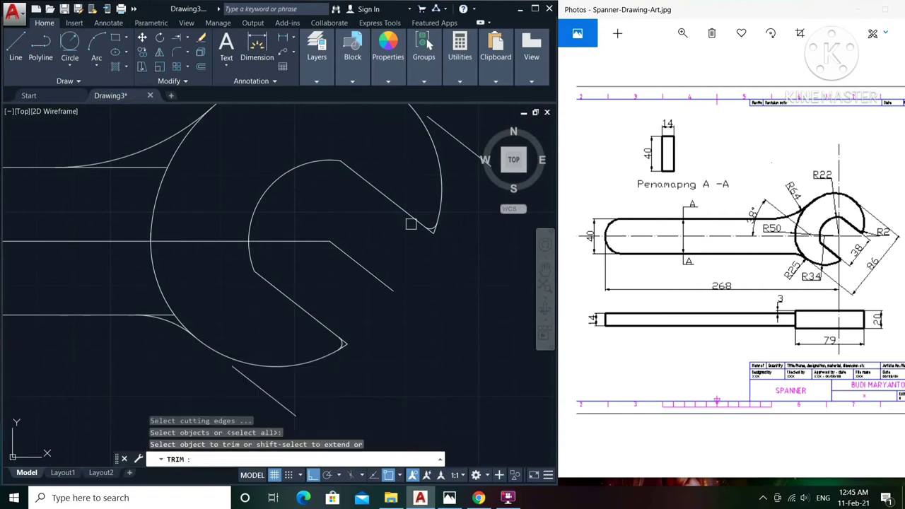
scroll(421, 242, up, 3)
scroll(422, 249, up, 1)
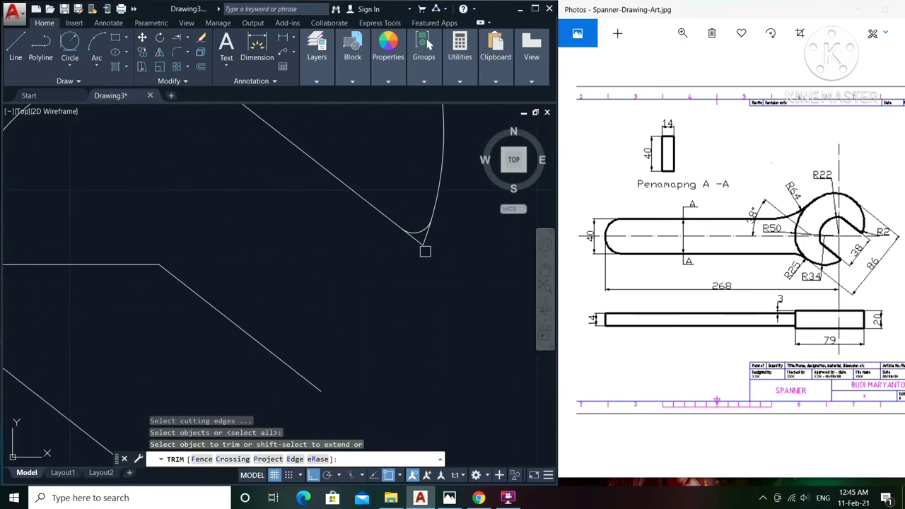
scroll(422, 243, up, 1)
click(416, 234)
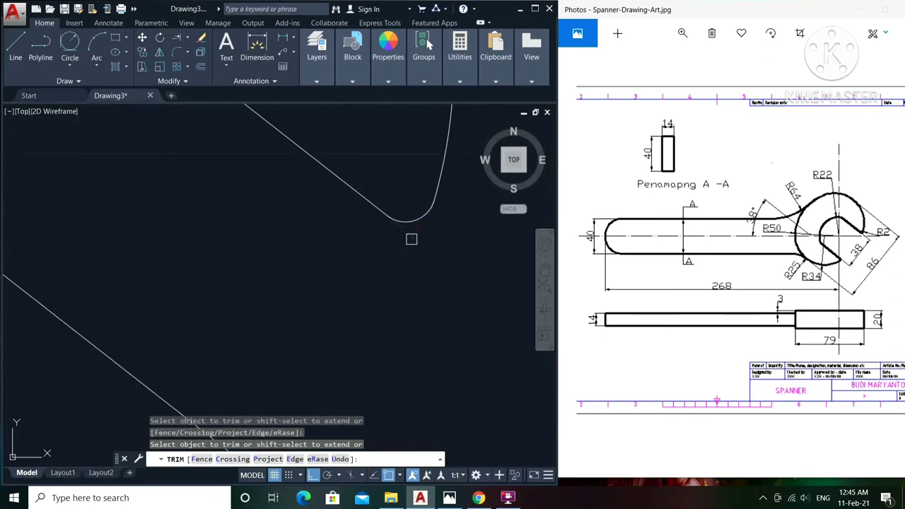
scroll(411, 239, down, 2)
scroll(356, 205, down, 2)
scroll(275, 363, up, 3)
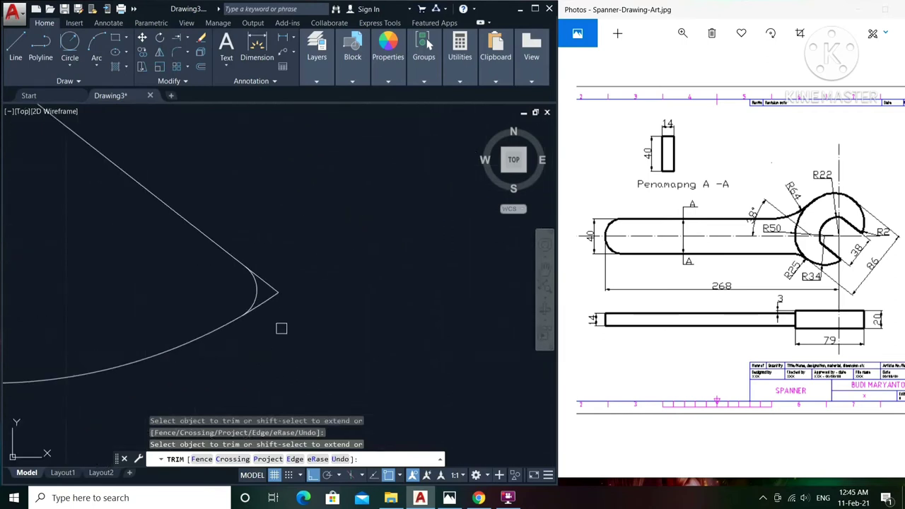
click(272, 291)
scroll(261, 269, down, 1)
scroll(244, 259, down, 1)
scroll(258, 280, down, 2)
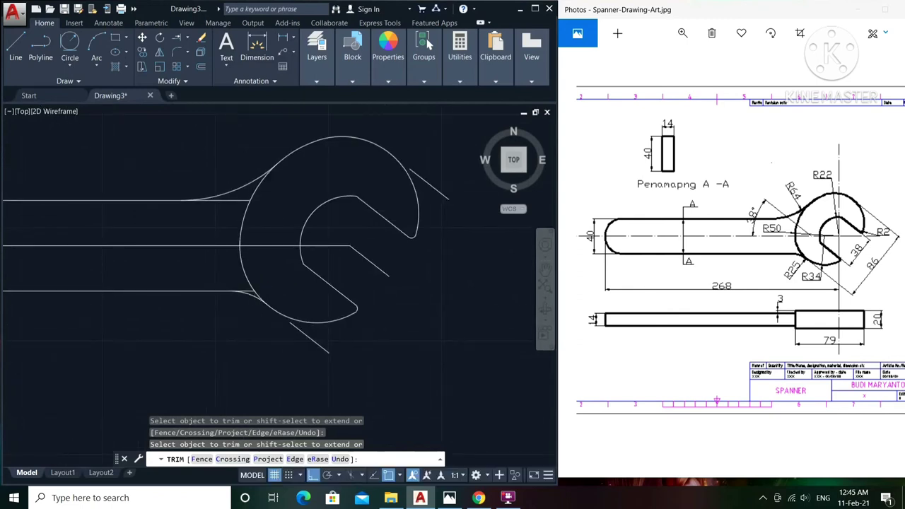
scroll(255, 286, up, 4)
scroll(212, 275, up, 3)
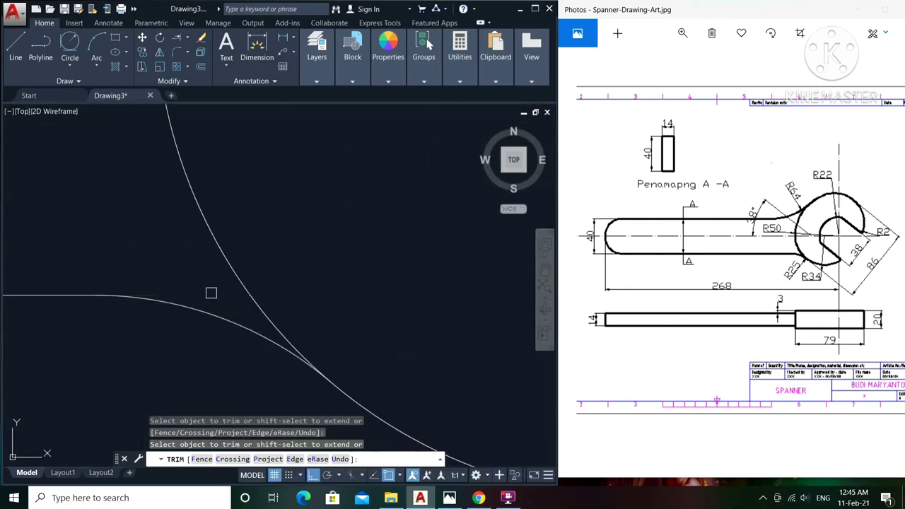
scroll(210, 292, down, 2)
scroll(275, 329, down, 2)
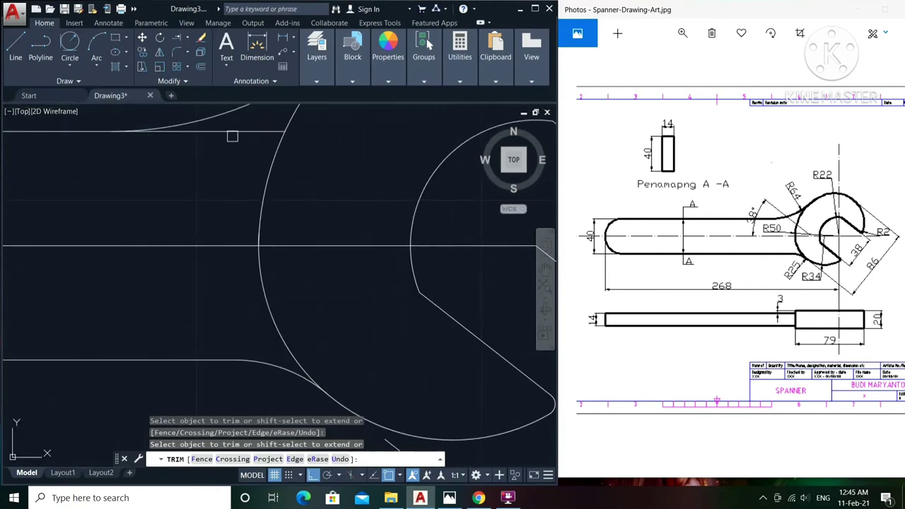
scroll(277, 230, down, 1)
scroll(313, 259, down, 1)
scroll(313, 260, down, 1)
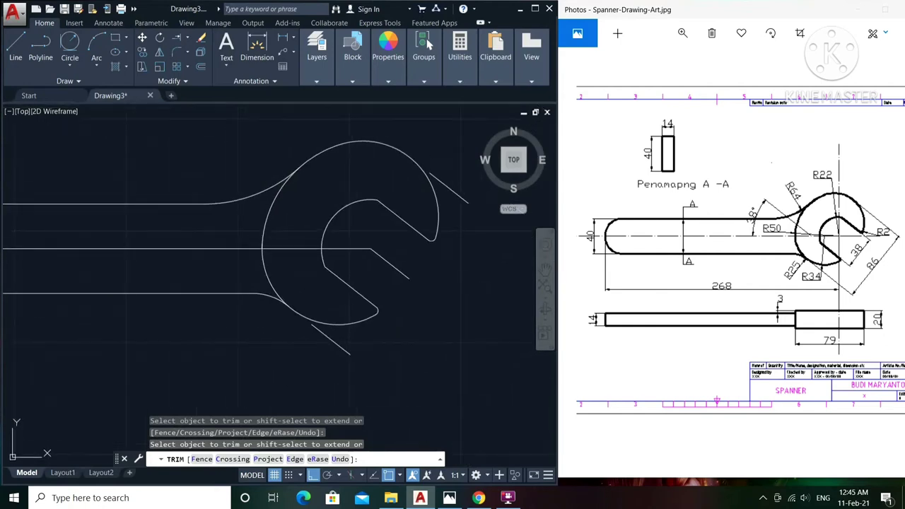
key(Escape)
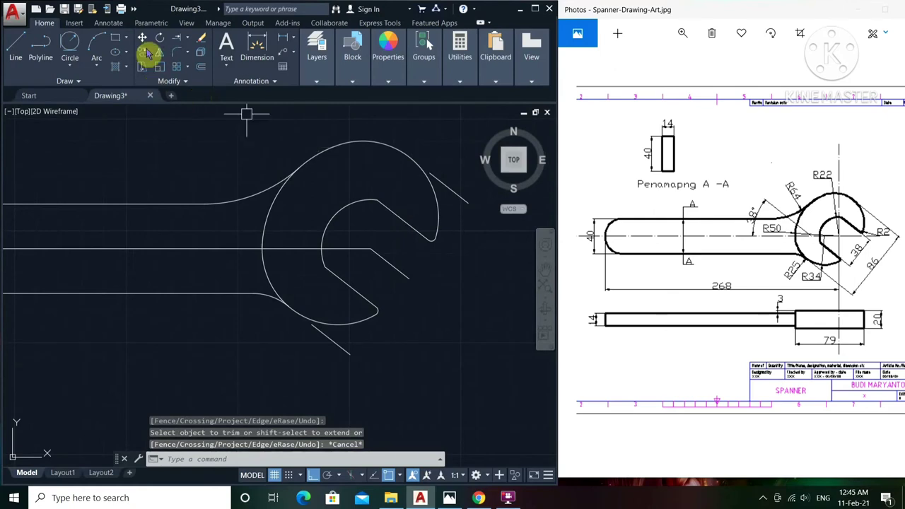
Extend the upper angled jaw line until it meets the head arc
click(177, 42)
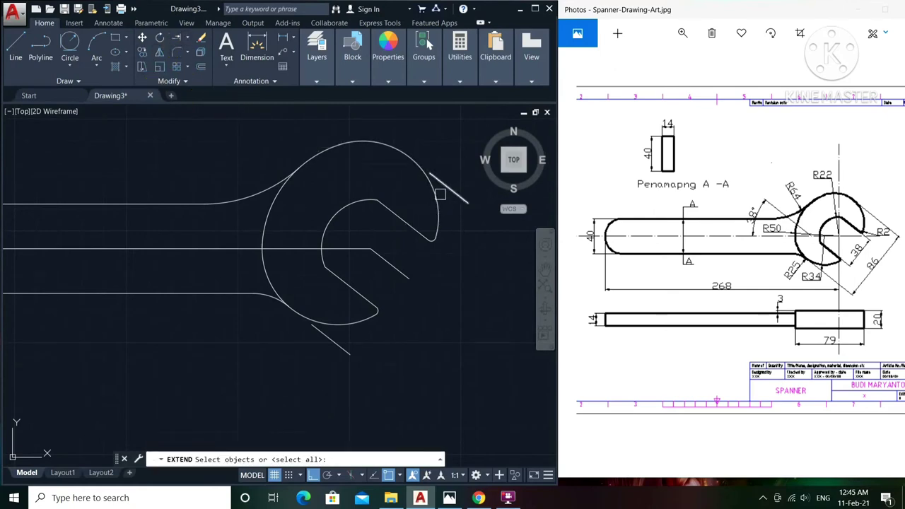
key(Return)
click(440, 174)
click(317, 334)
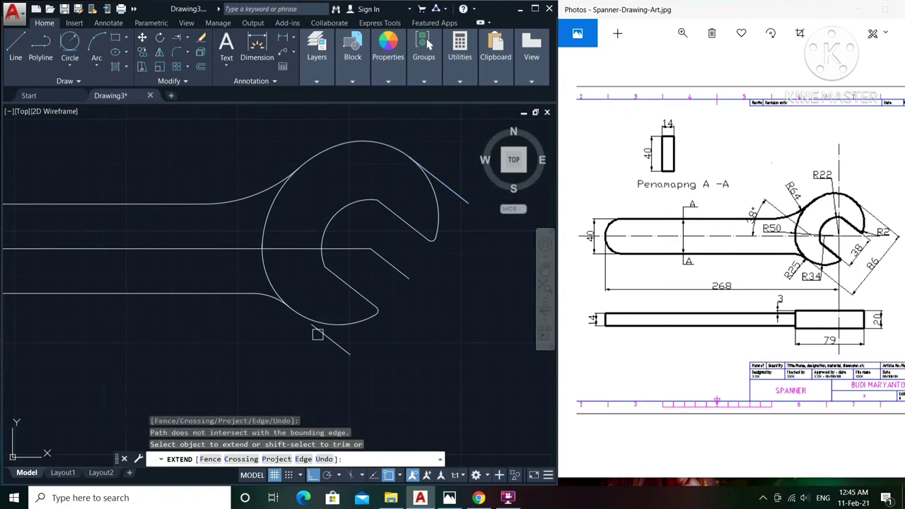
click(322, 336)
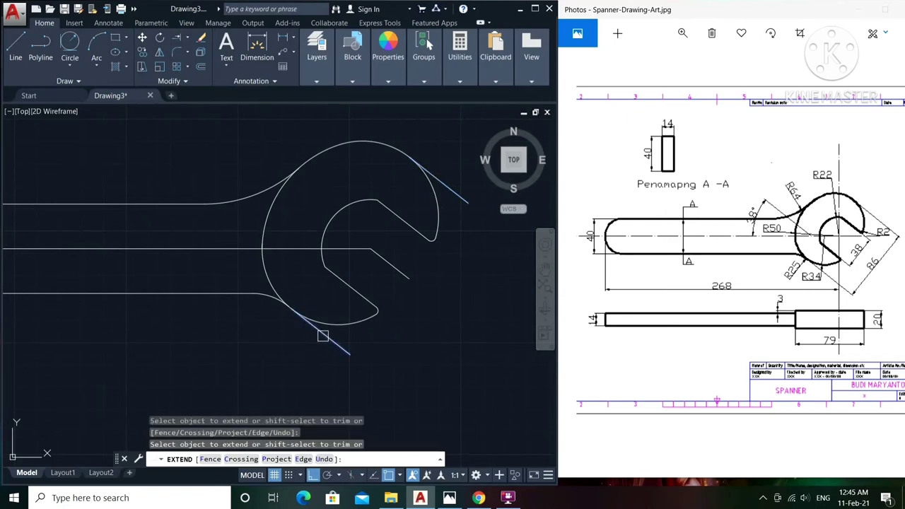
key(Return)
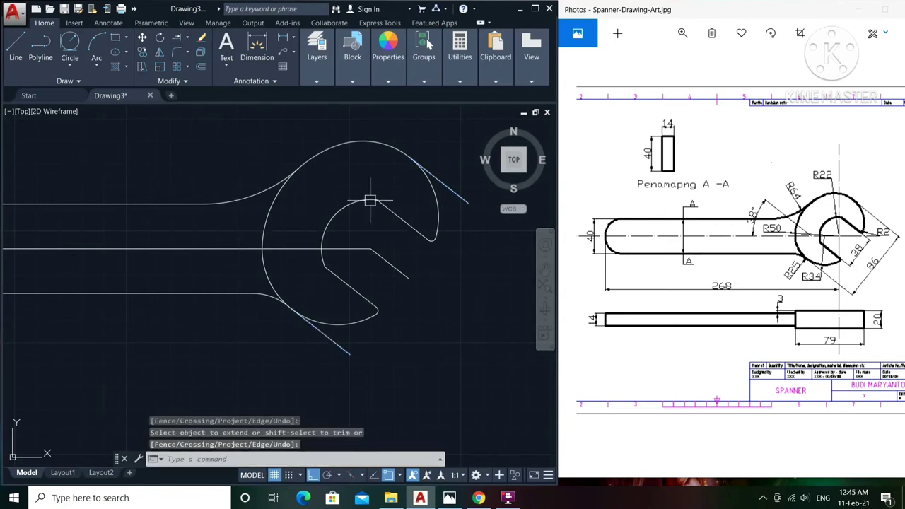
Delete the short stray diagonal line inside the jaw
scroll(353, 187, up, 3)
scroll(353, 192, down, 1)
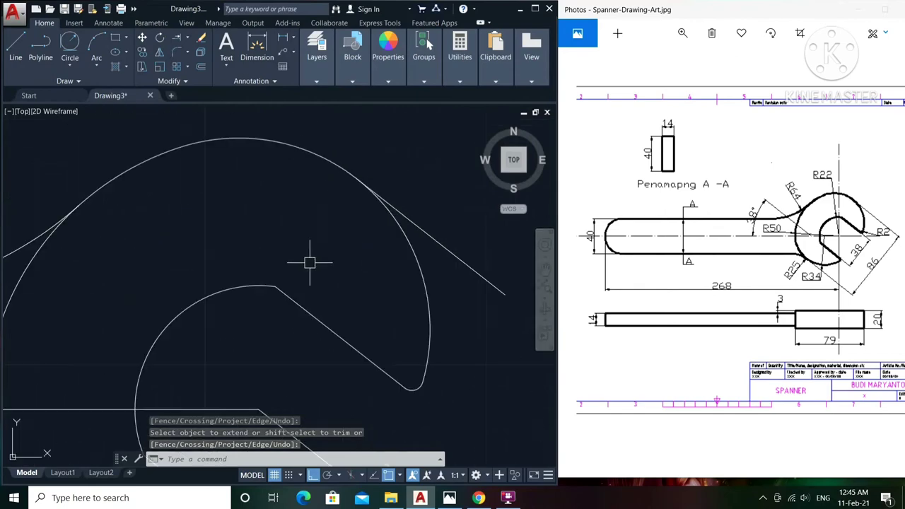
scroll(265, 299, up, 2)
scroll(225, 330, up, 2)
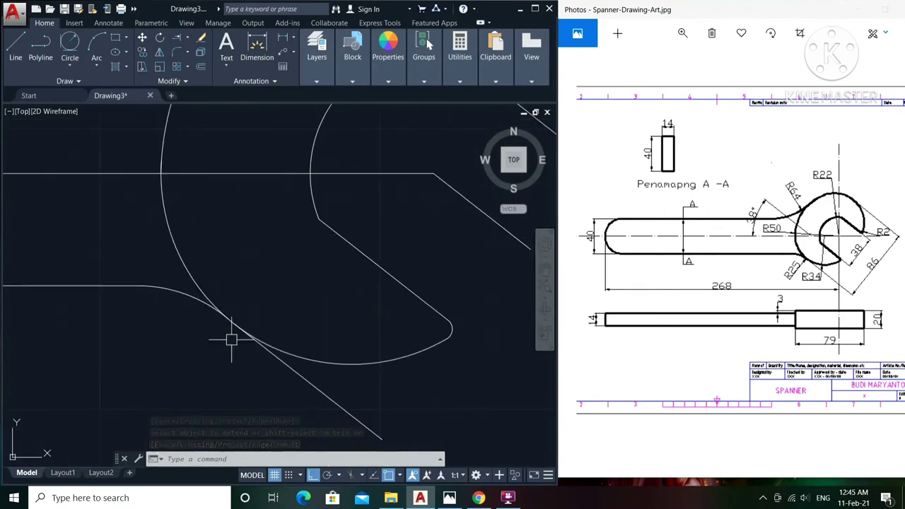
scroll(240, 332, down, 1)
scroll(259, 323, down, 1)
scroll(318, 297, down, 2)
scroll(349, 283, down, 1)
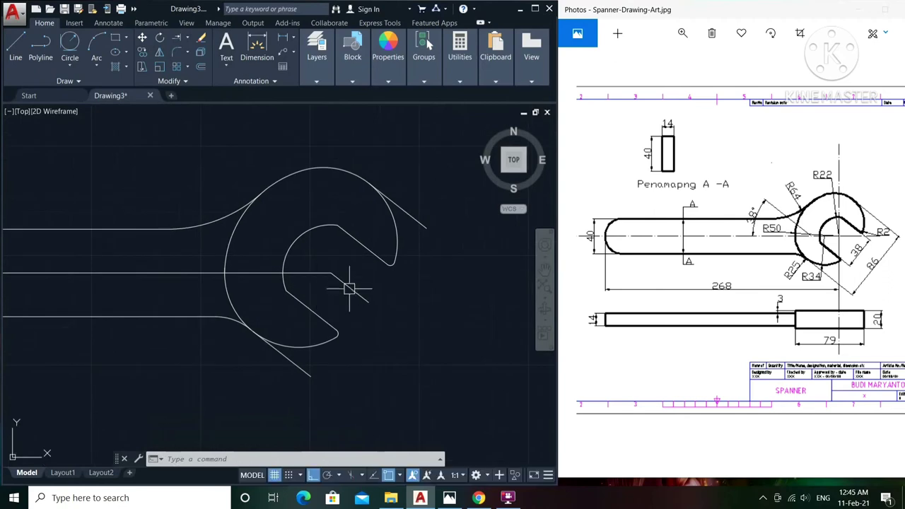
click(346, 287)
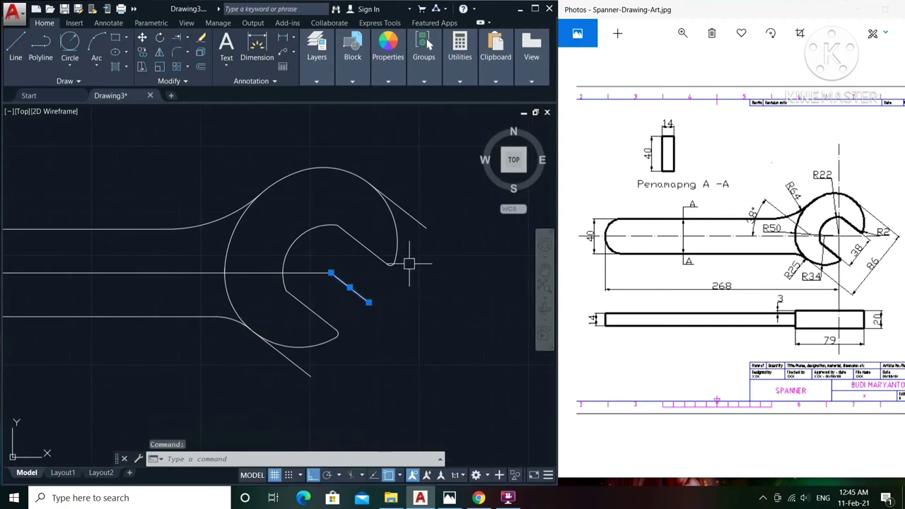
key(Delete)
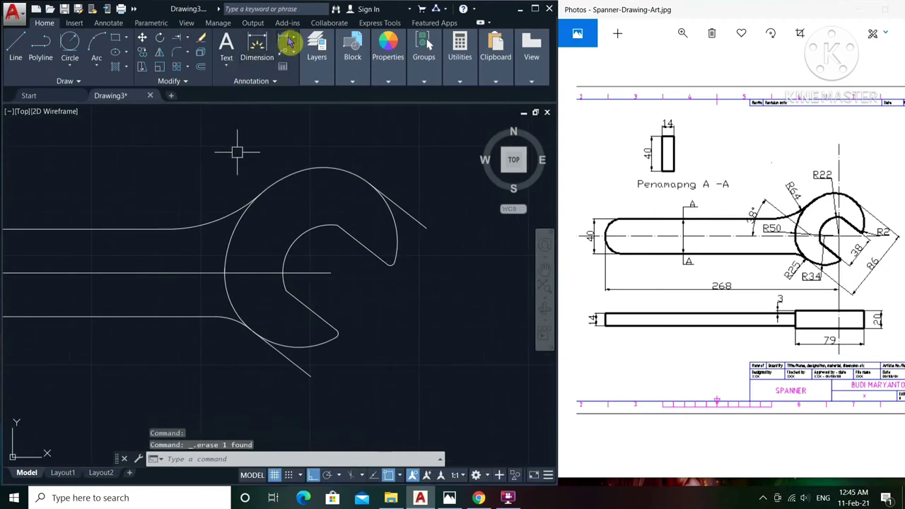
click(284, 40)
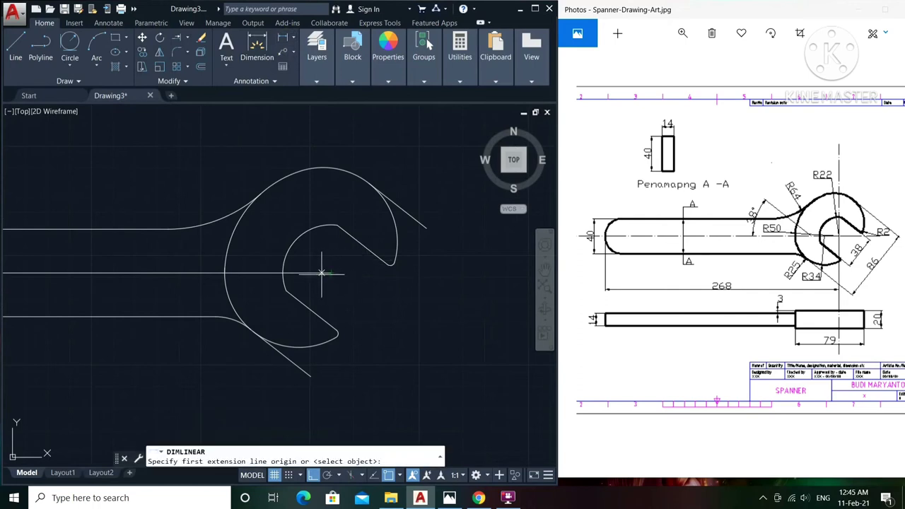
Place the 268 linear dimension from the jaw centre-line end to the handle's rounded end, below the handle
click(330, 273)
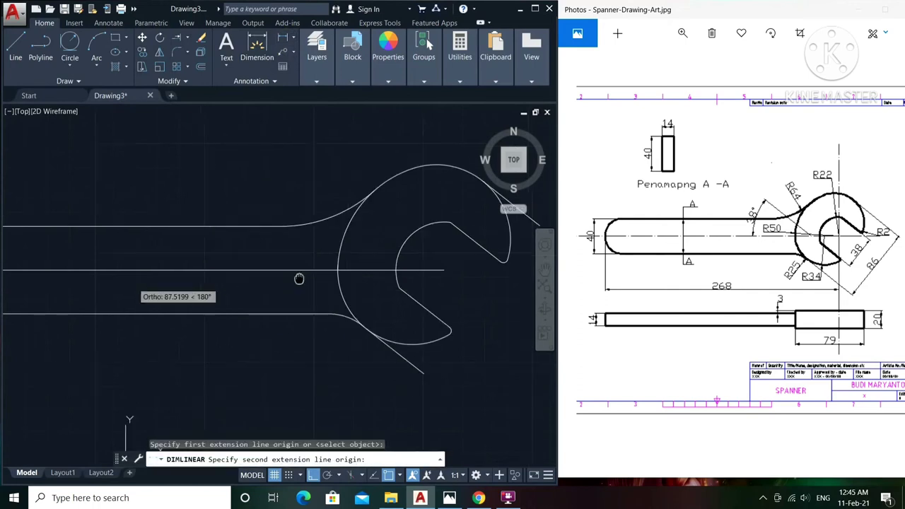
middle_drag(212, 278, 502, 255)
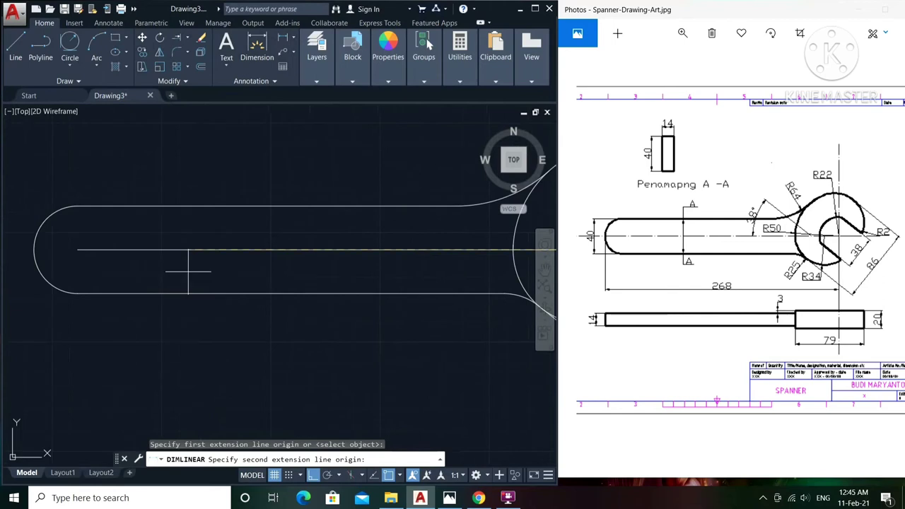
click(33, 248)
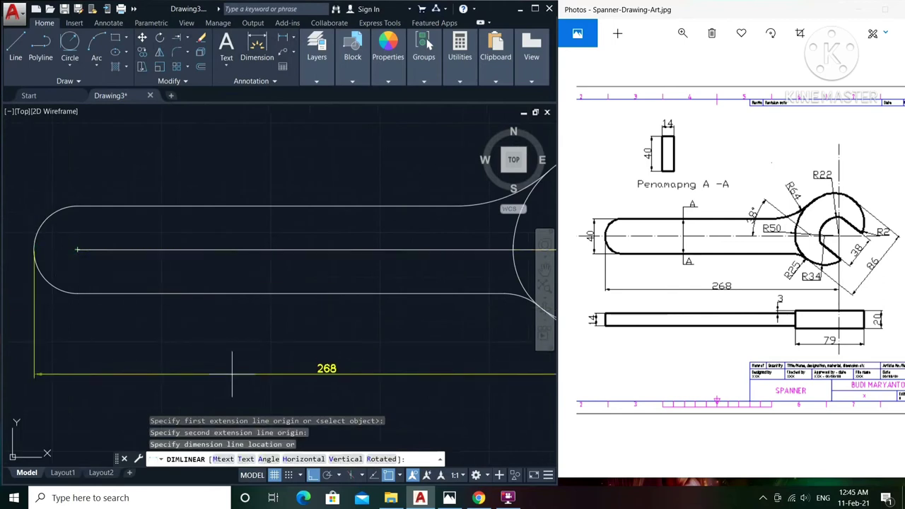
click(233, 373)
scroll(233, 374, down, 2)
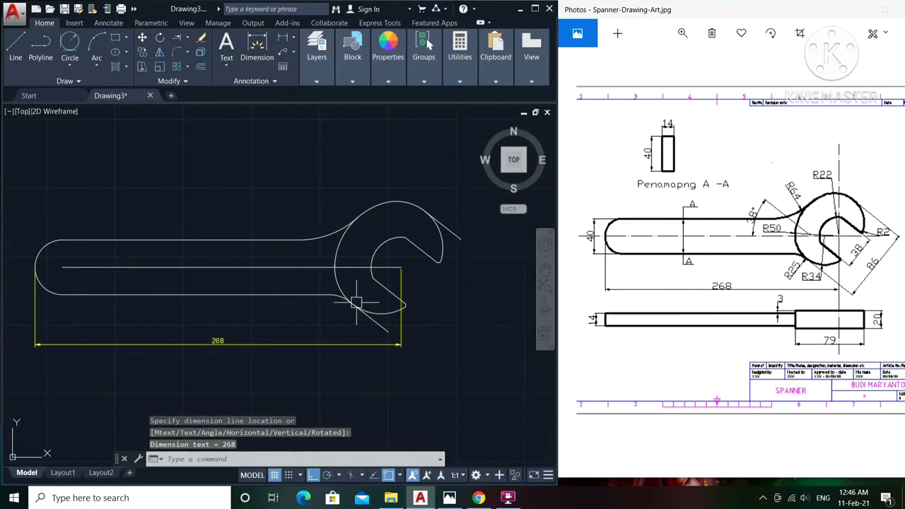
Try a linear dimension across the jaw and discard the unwanted 67.77 result
click(286, 44)
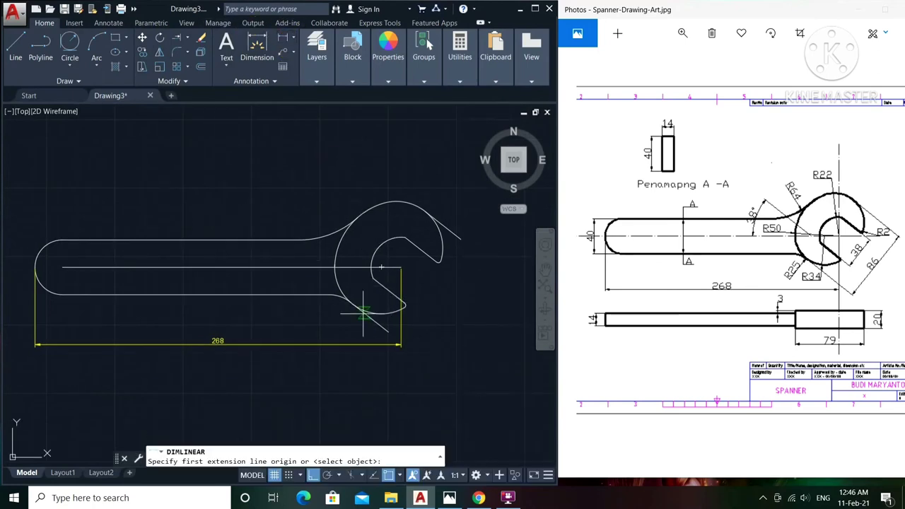
scroll(360, 309, up, 3)
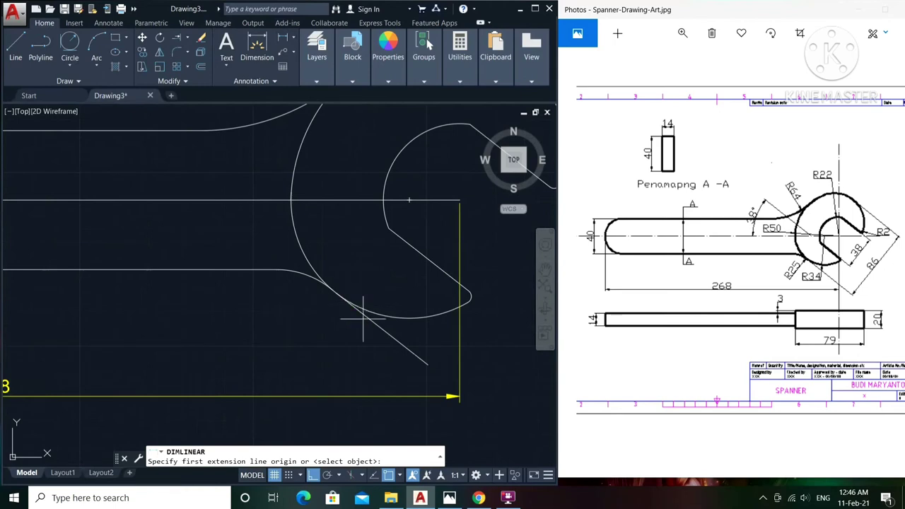
click(365, 316)
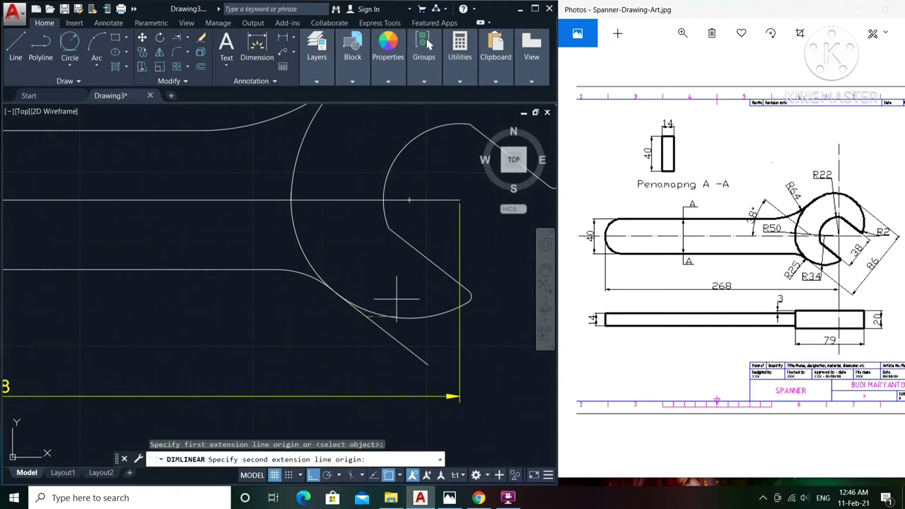
middle_drag(403, 299, 212, 379)
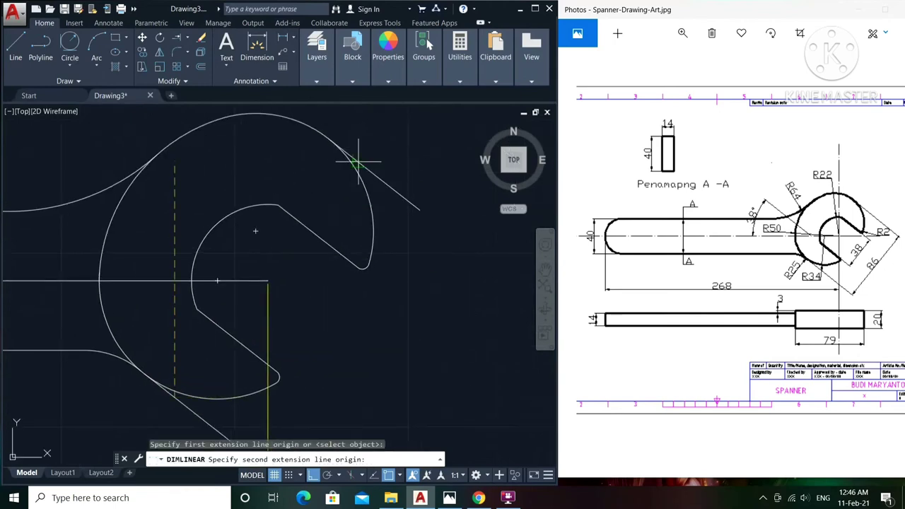
click(358, 164)
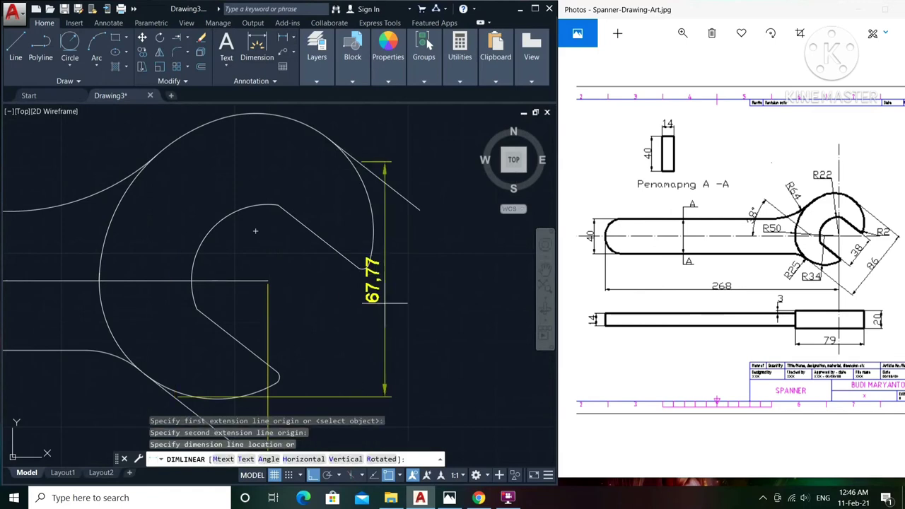
key(Escape)
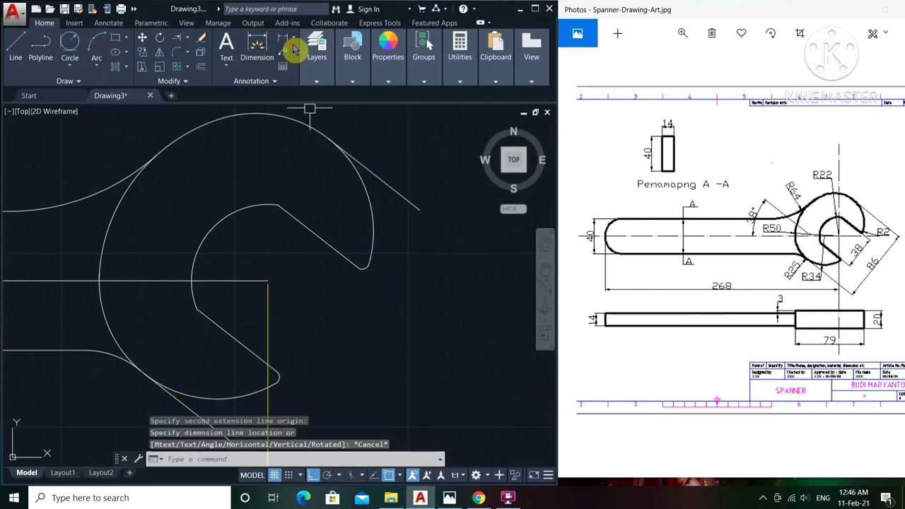
click(292, 43)
Switch to aligned dimensions and discard two trial measurements, 86.15 and 67.77
click(303, 85)
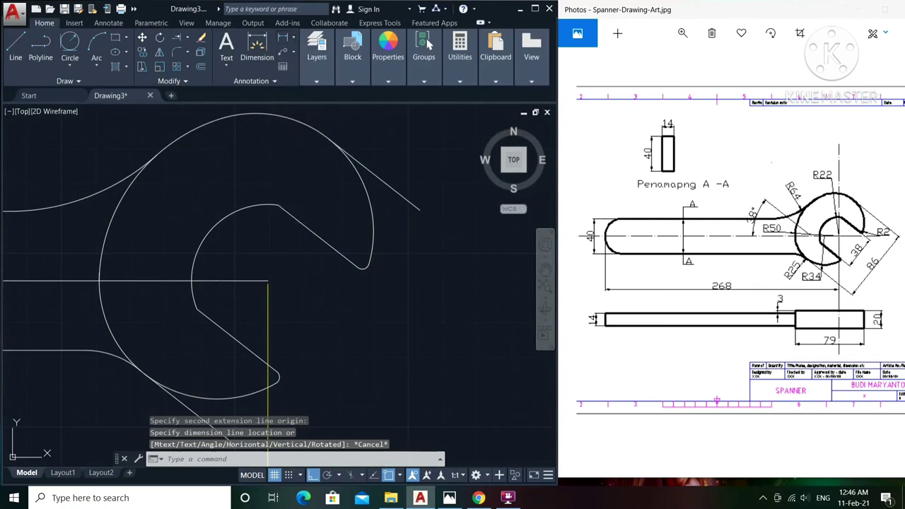
click(365, 168)
middle_drag(208, 321, 232, 262)
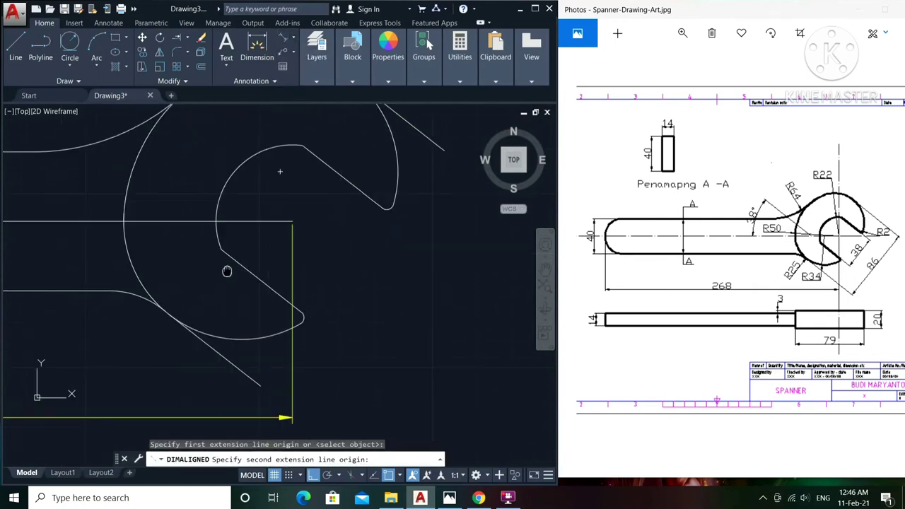
click(219, 356)
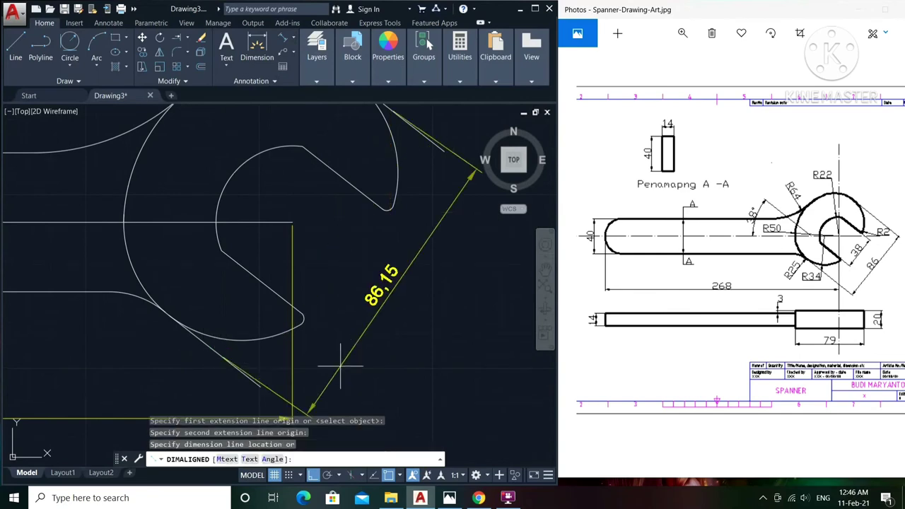
key(Escape)
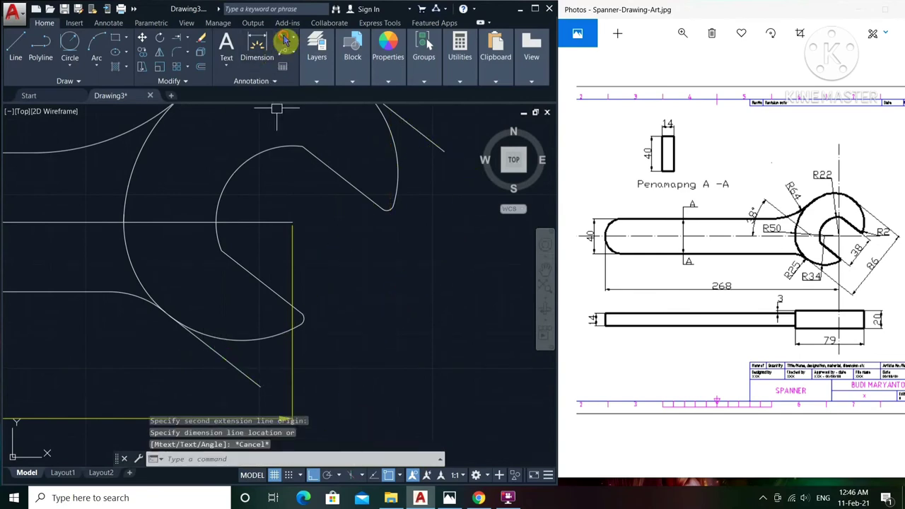
key(Return)
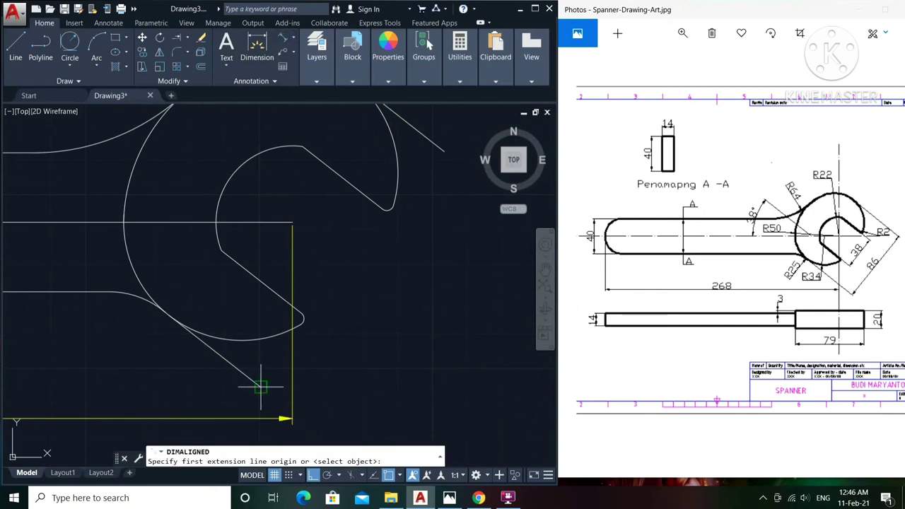
click(261, 387)
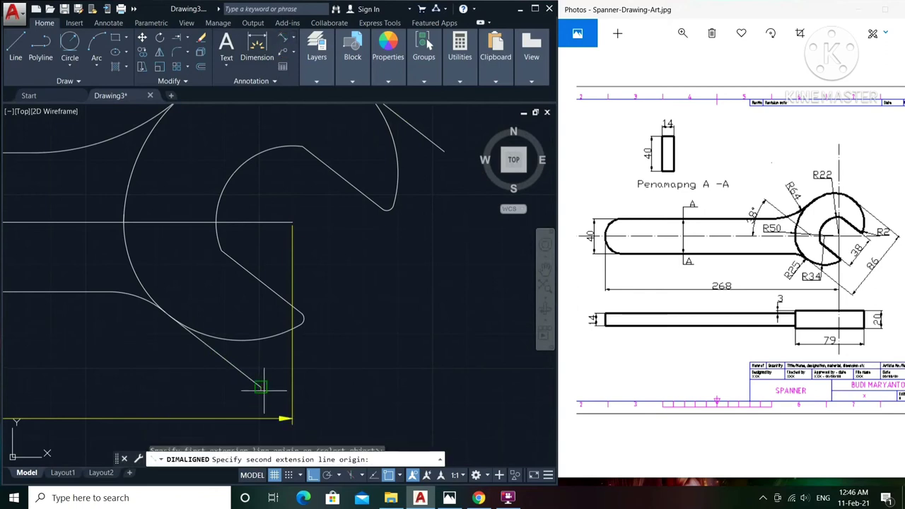
click(444, 151)
key(Escape)
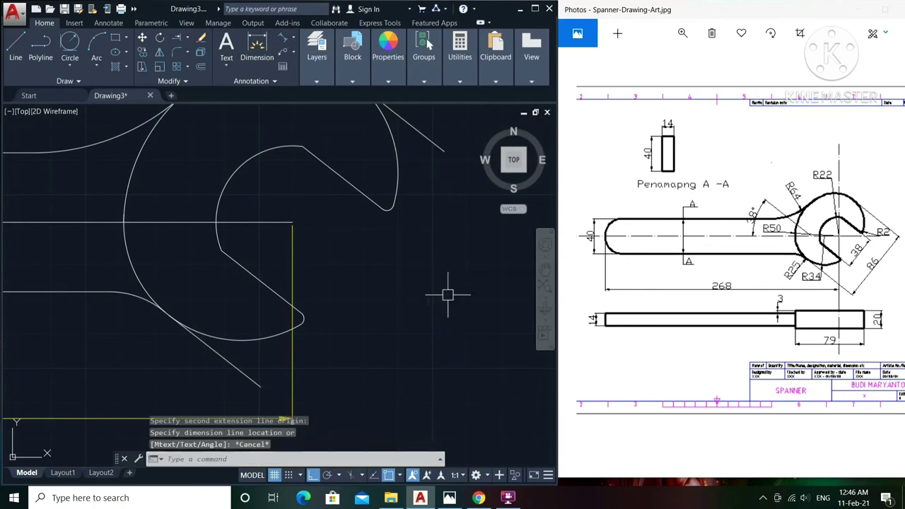
Place the 86 aligned dimension across the outer jaw head, beside the jaw
key(Return)
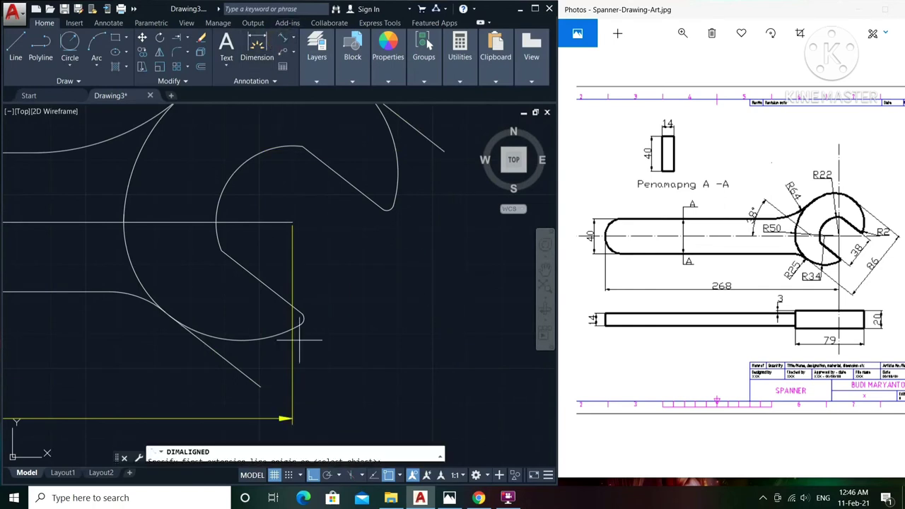
click(261, 387)
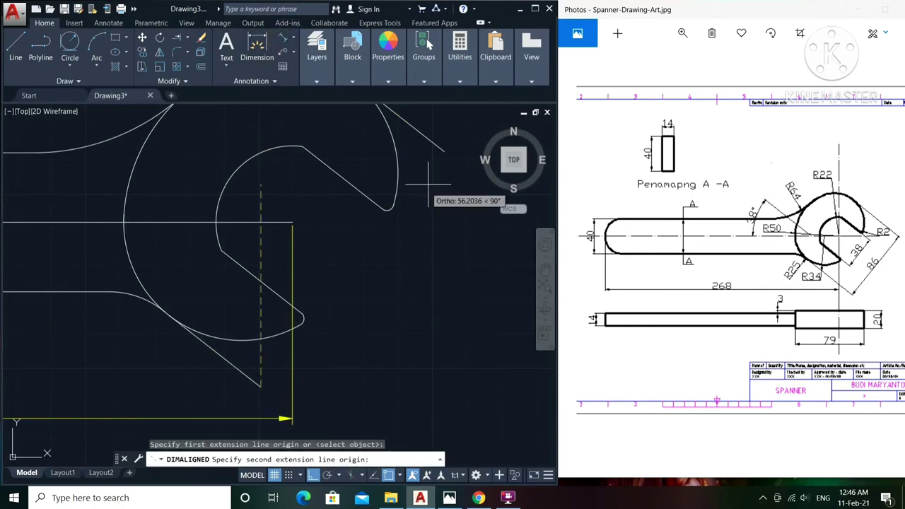
click(444, 151)
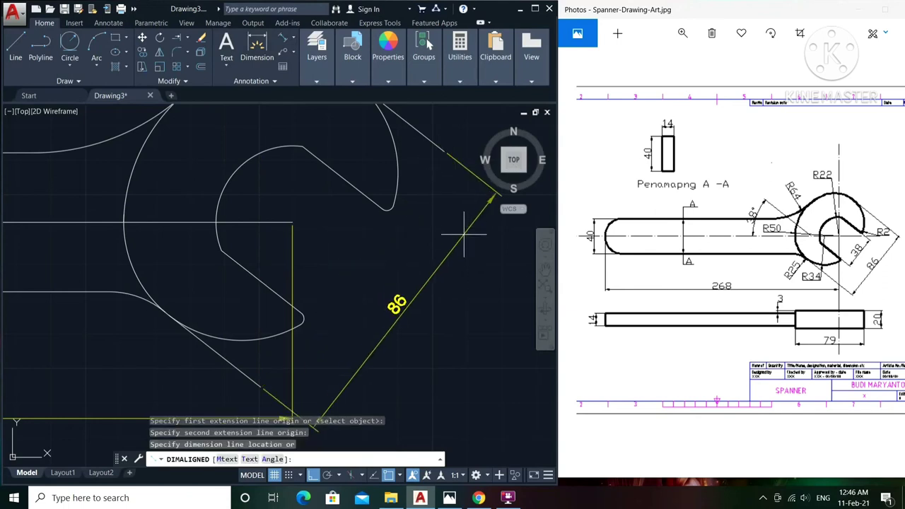
scroll(459, 257, down, 2)
middle_drag(458, 256, 411, 234)
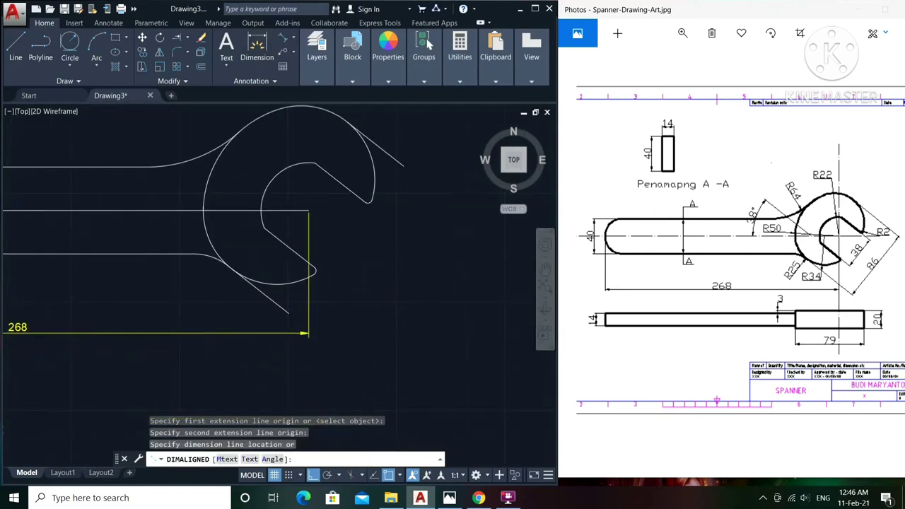
click(424, 256)
Add the 38 aligned dimension across the jaw opening, inside the 86 one
click(284, 39)
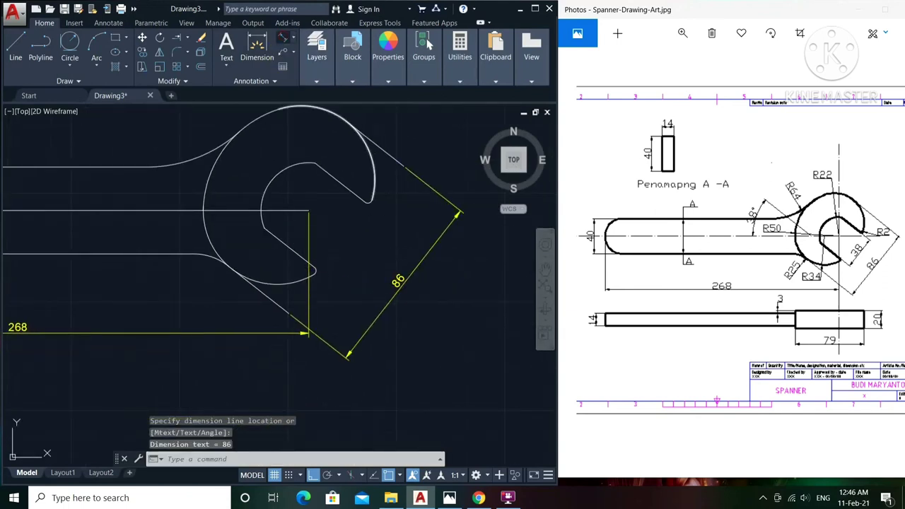
scroll(308, 279, up, 2)
click(239, 196)
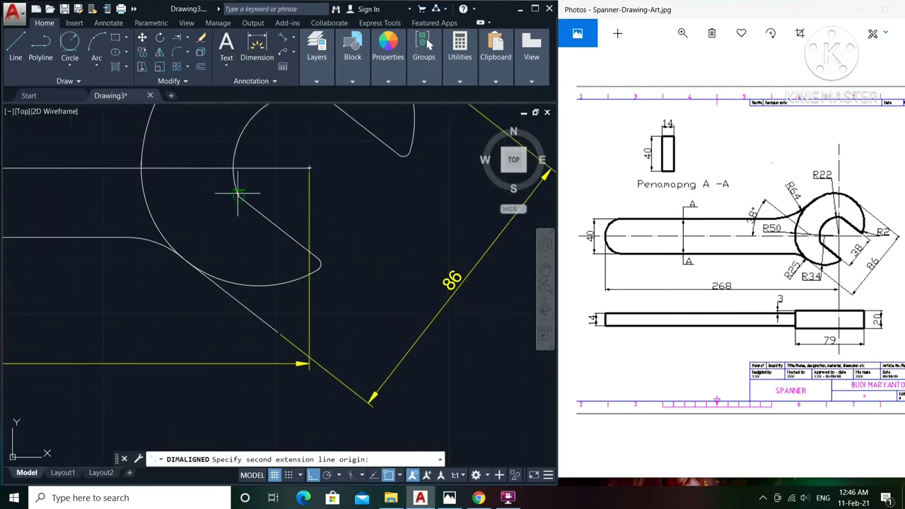
middle_drag(297, 196, 271, 263)
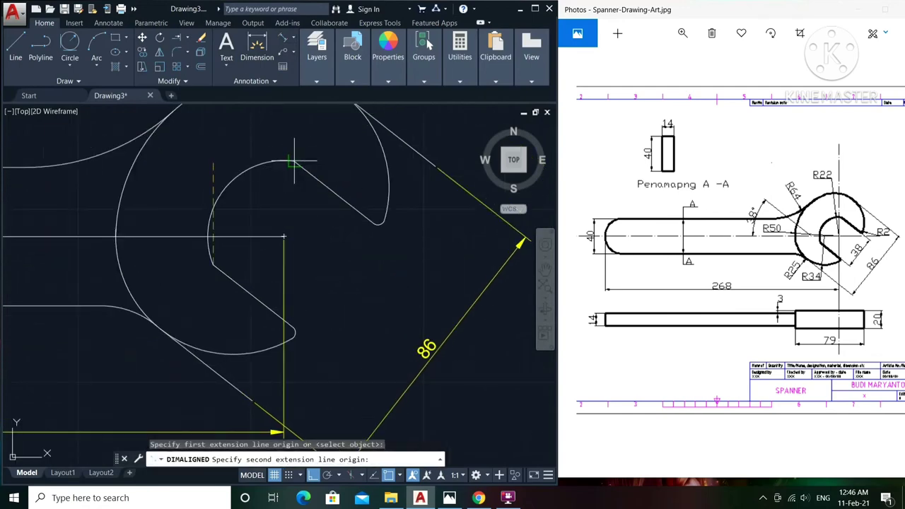
click(296, 164)
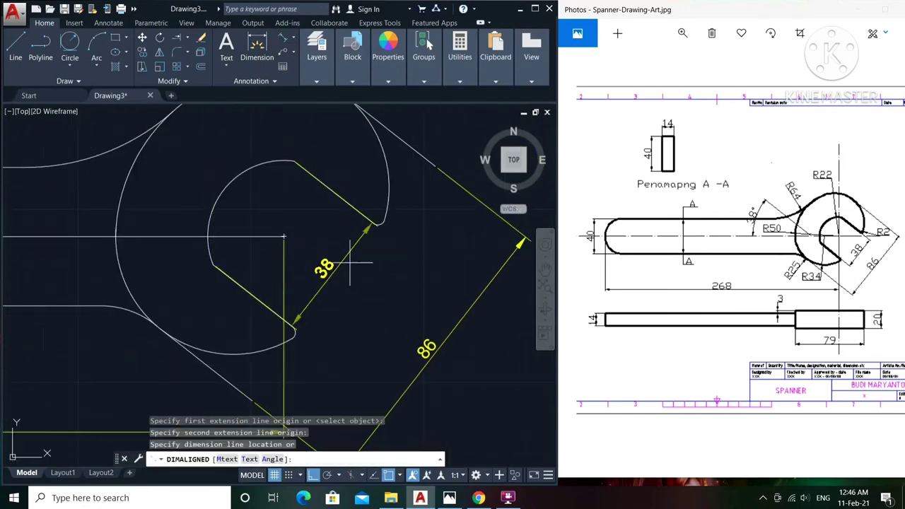
click(398, 303)
scroll(332, 233, down, 2)
middle_drag(367, 256, 412, 251)
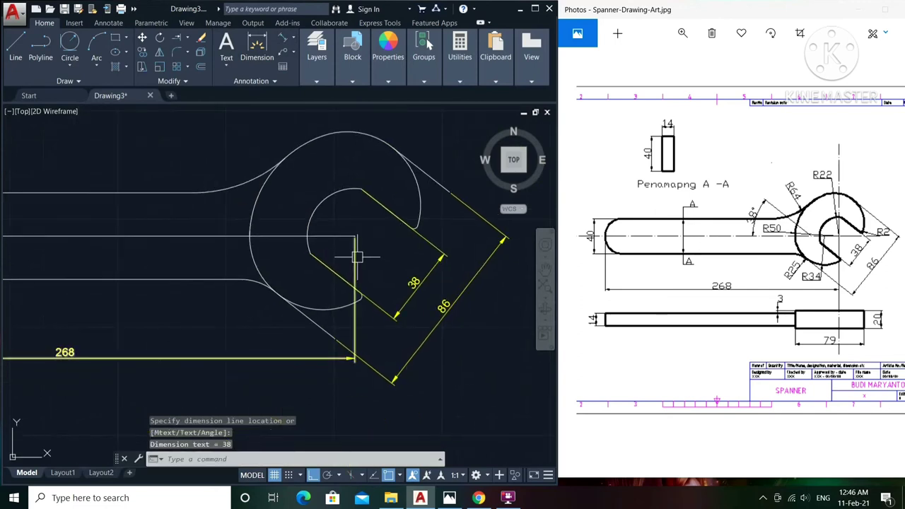
Dimension the handle's rounded end top-to-bottom with a vertical 40 linear dimension placed to its left
click(296, 39)
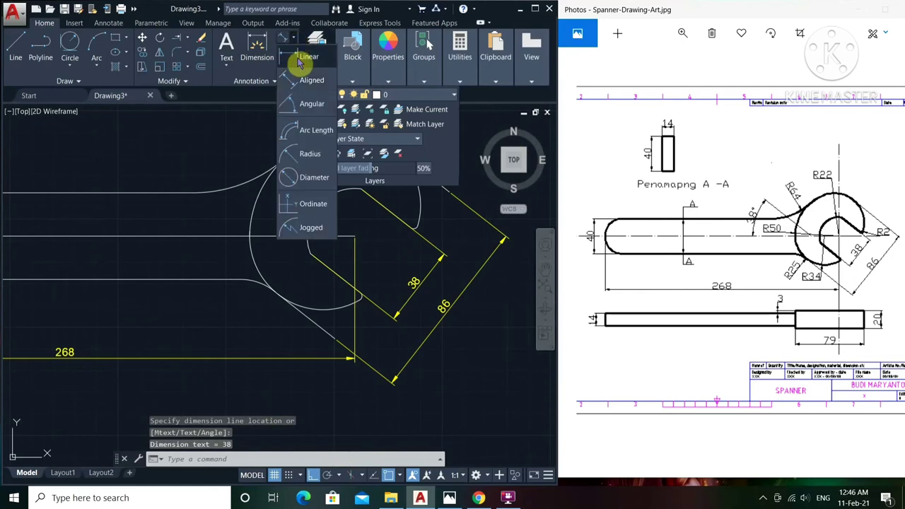
click(305, 63)
middle_drag(106, 254, 257, 250)
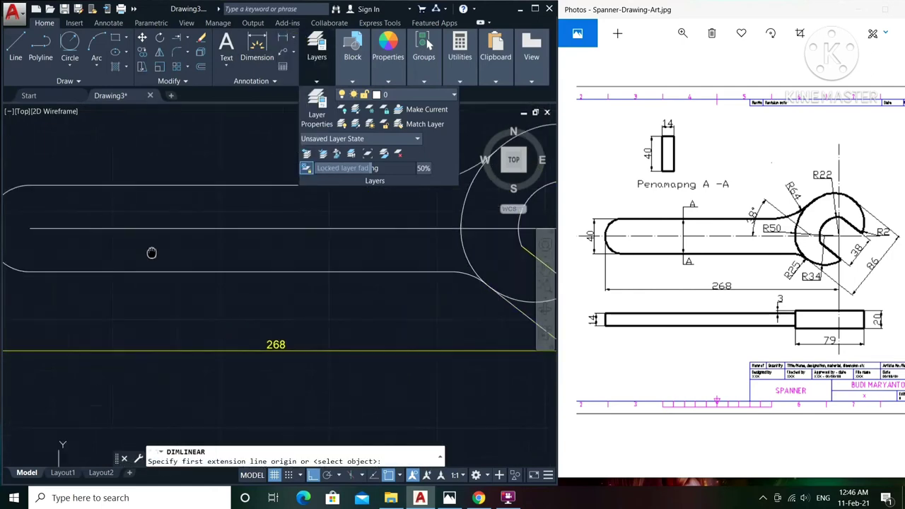
middle_drag(127, 248, 208, 269)
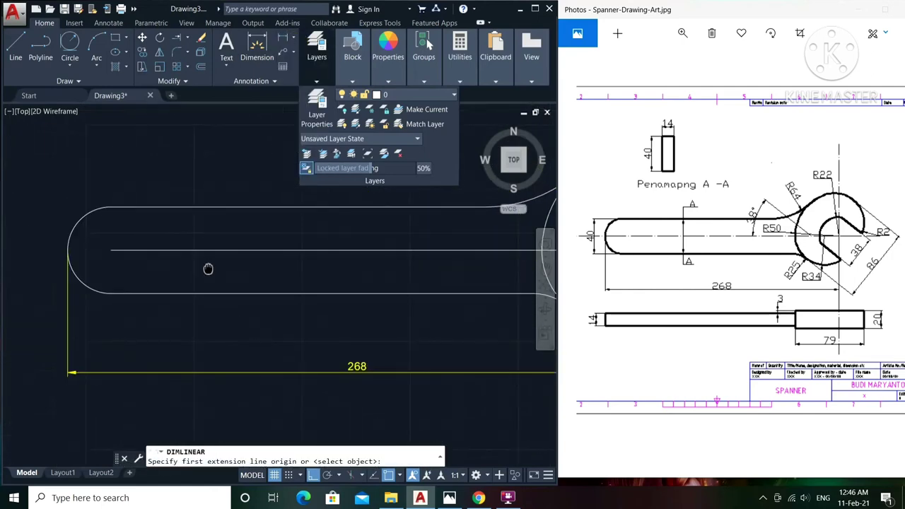
click(109, 206)
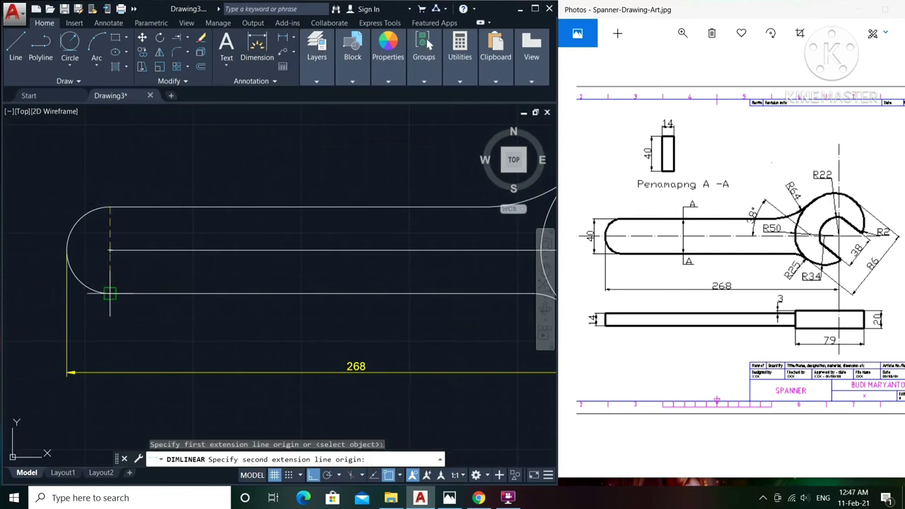
click(109, 293)
click(28, 251)
scroll(219, 234, down, 2)
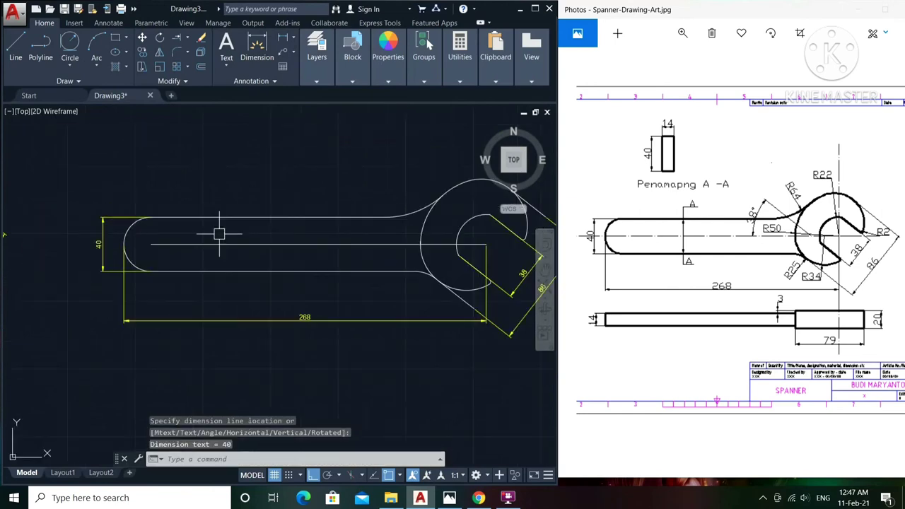
middle_drag(219, 234, 316, 197)
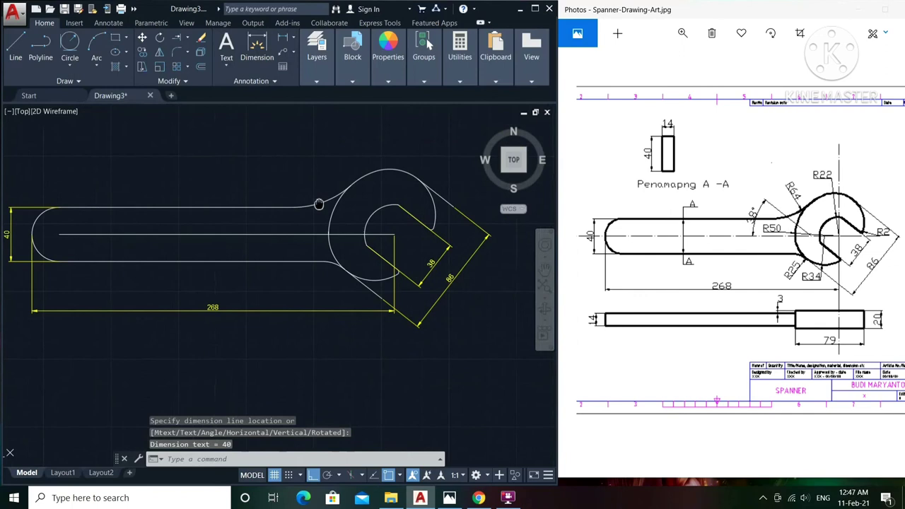
click(297, 43)
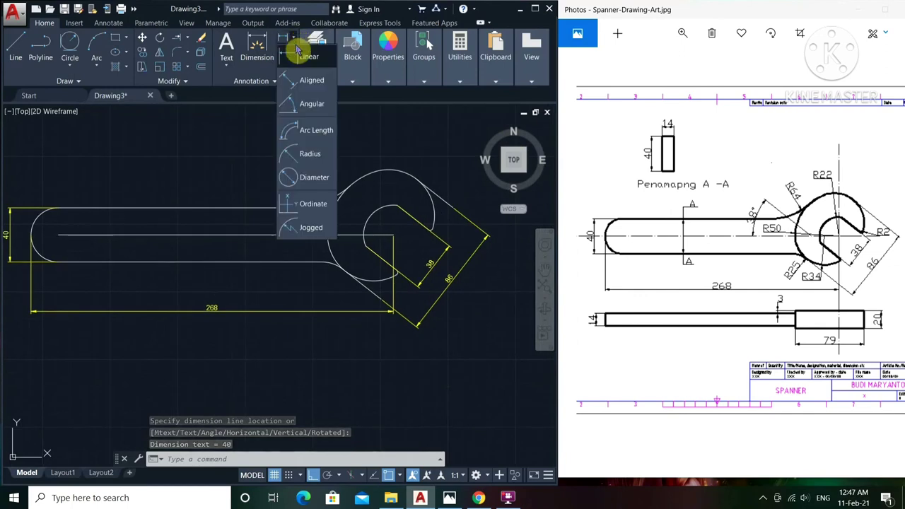
Radius-dimension the inner jaw arc as R22 and the upper outer head arc as R34
click(306, 152)
scroll(367, 190, up, 1)
scroll(390, 234, up, 1)
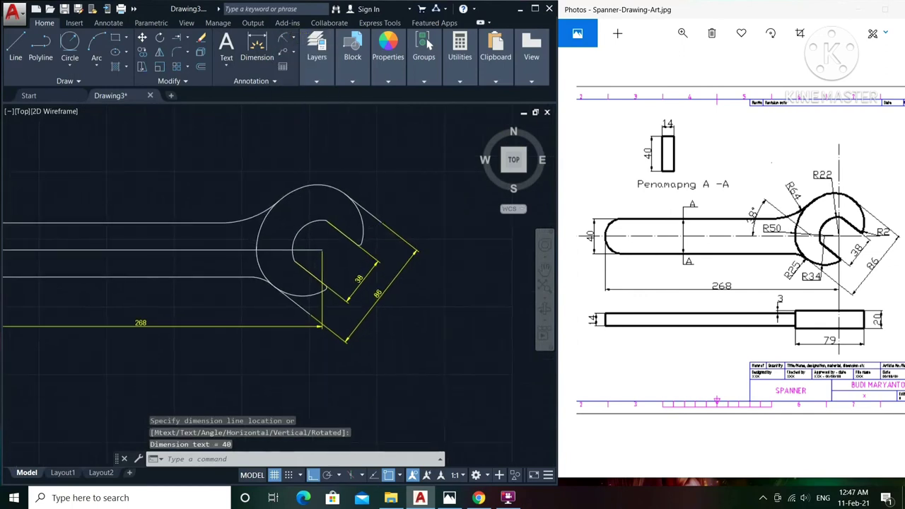
scroll(318, 212, up, 1)
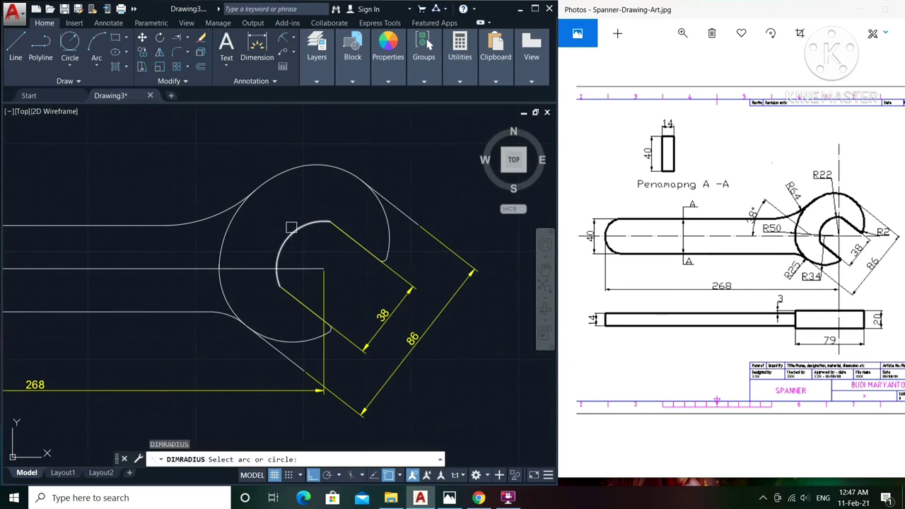
click(297, 236)
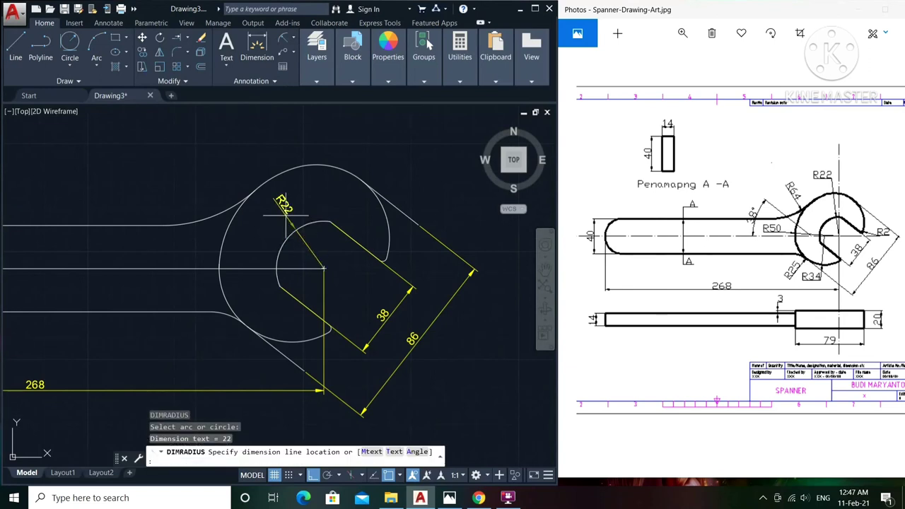
click(285, 214)
key(Return)
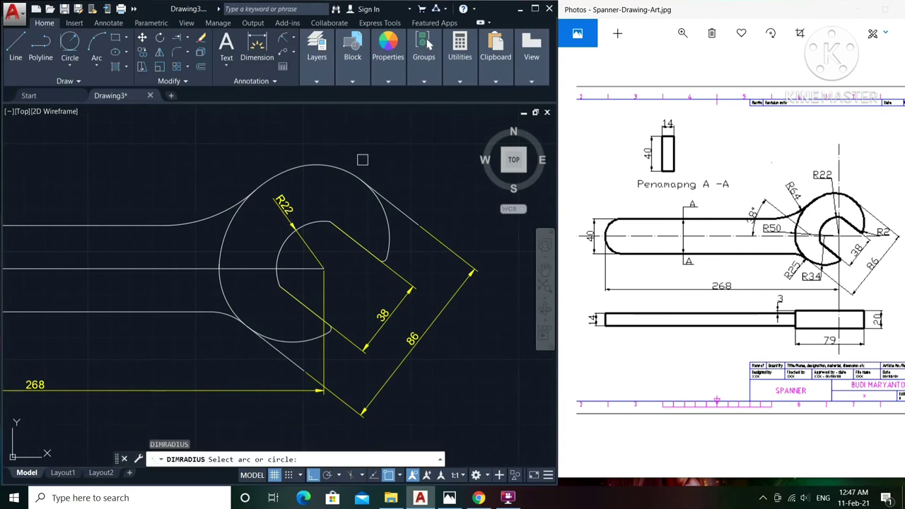
click(361, 173)
click(316, 237)
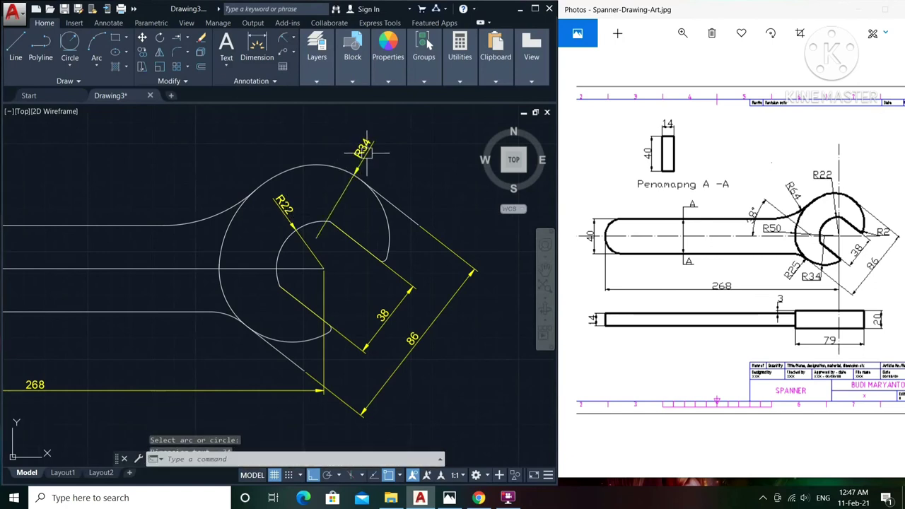
Add R34 to the lower outer head arc and R50 to the large arc joining handle and head
key(Return)
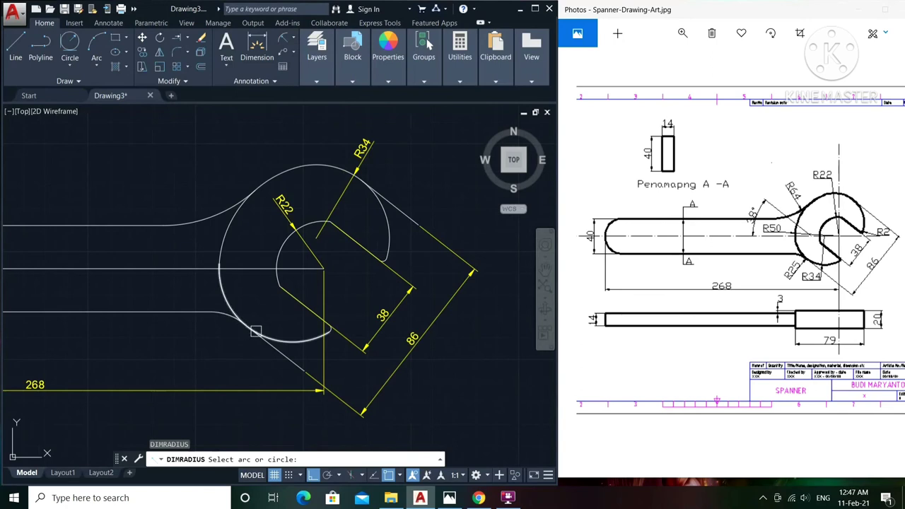
click(251, 329)
click(228, 349)
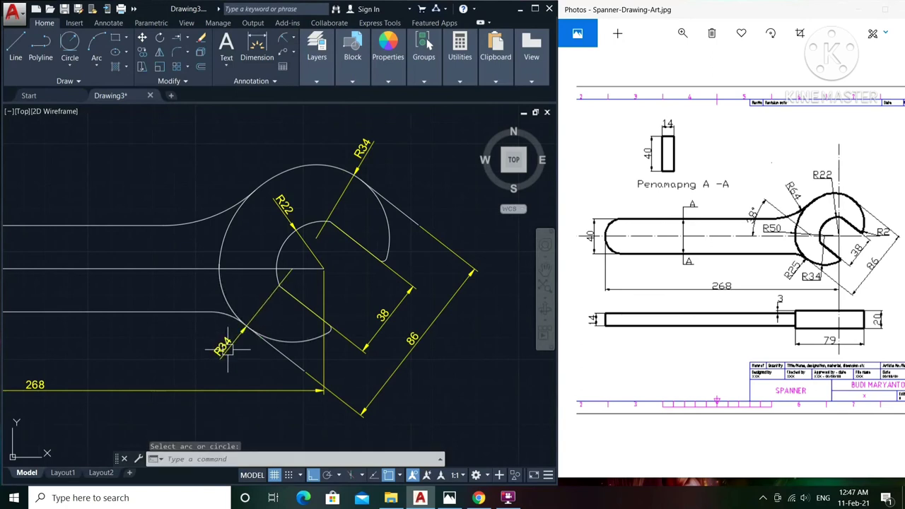
key(Return)
click(223, 245)
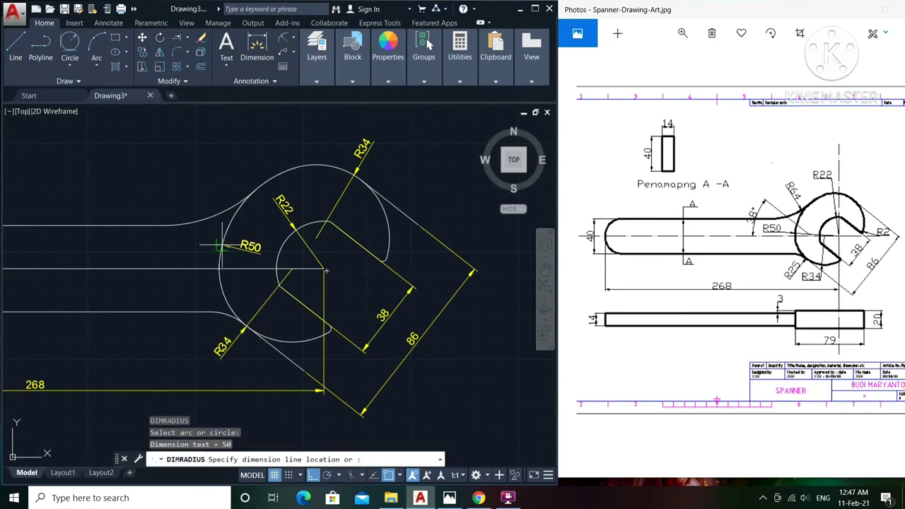
click(192, 247)
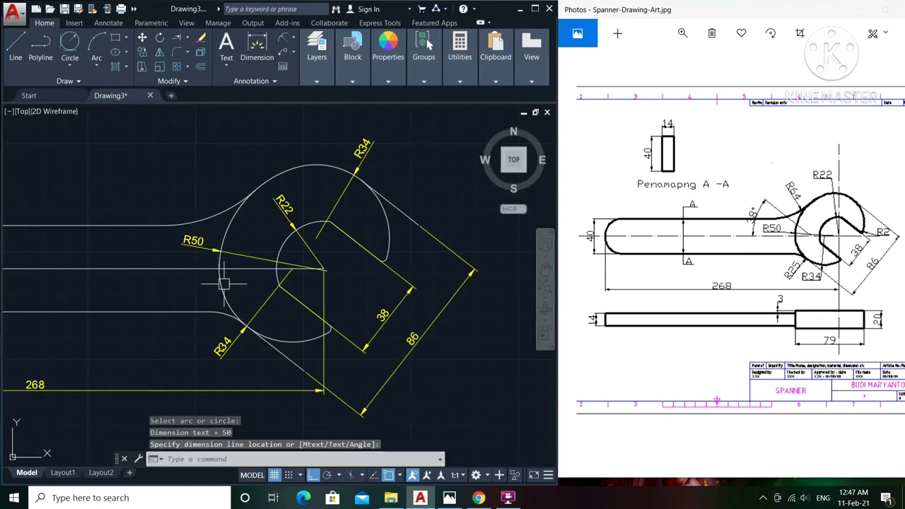
Zoom in closely on the spanner head around the leftover line piece
scroll(212, 273, up, 3)
scroll(202, 273, up, 3)
scroll(228, 243, up, 2)
scroll(240, 212, up, 2)
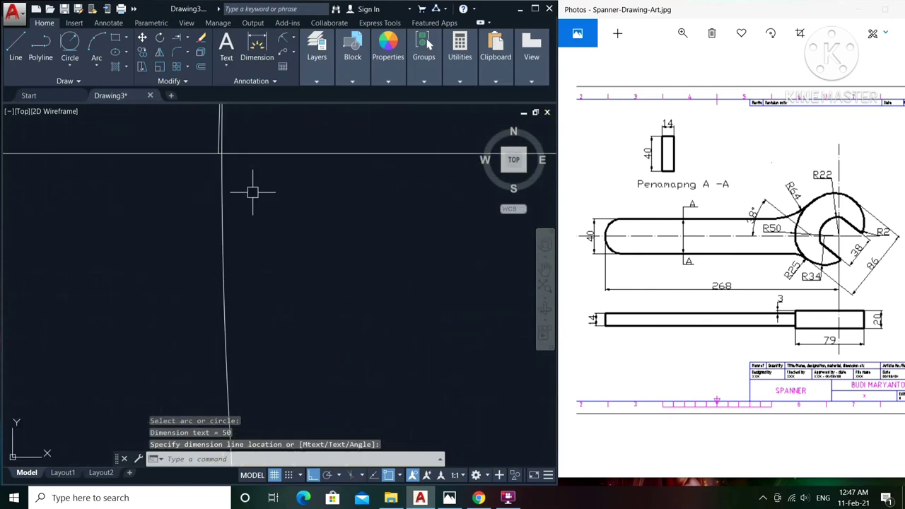
scroll(240, 177, down, 2)
scroll(261, 241, up, 1)
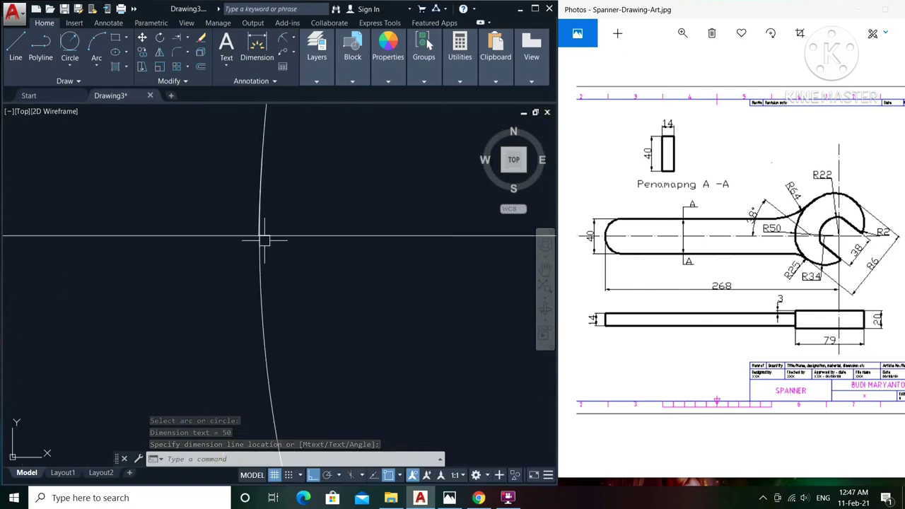
scroll(257, 218, up, 1)
scroll(253, 218, up, 1)
scroll(269, 304, up, 1)
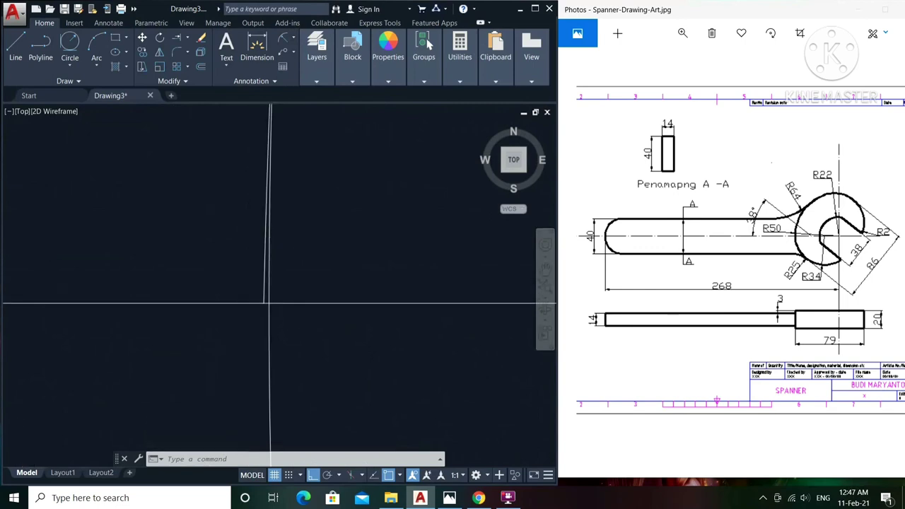
scroll(299, 335, up, 1)
scroll(302, 233, up, 1)
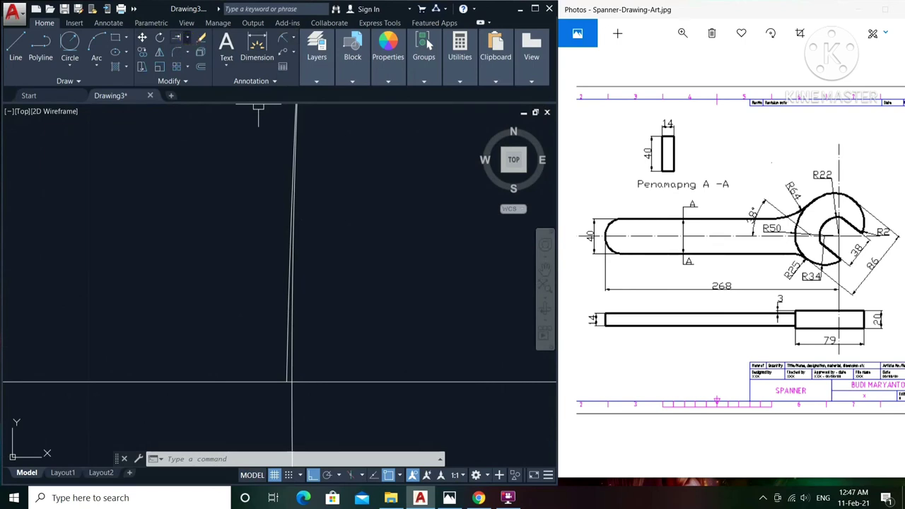
Trim off the leftover line piece with TR, using all objects as cutting edges
text(tr)
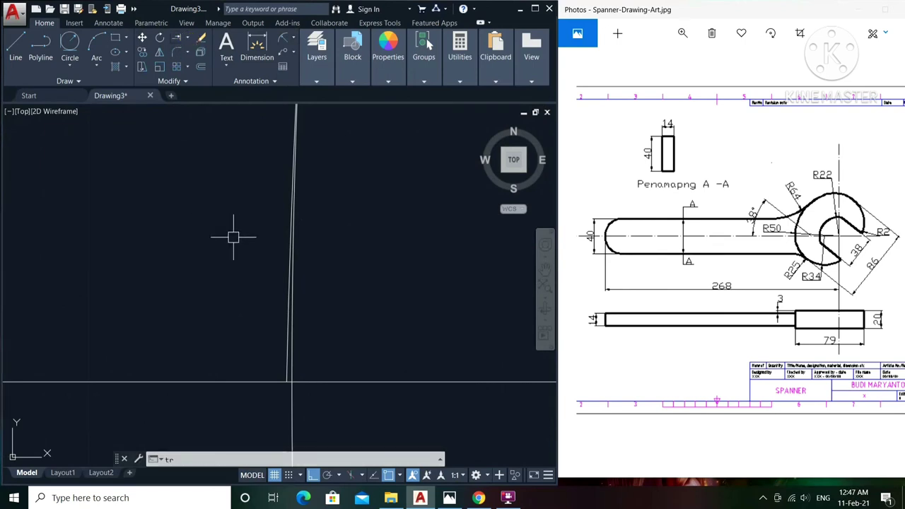
key(Return)
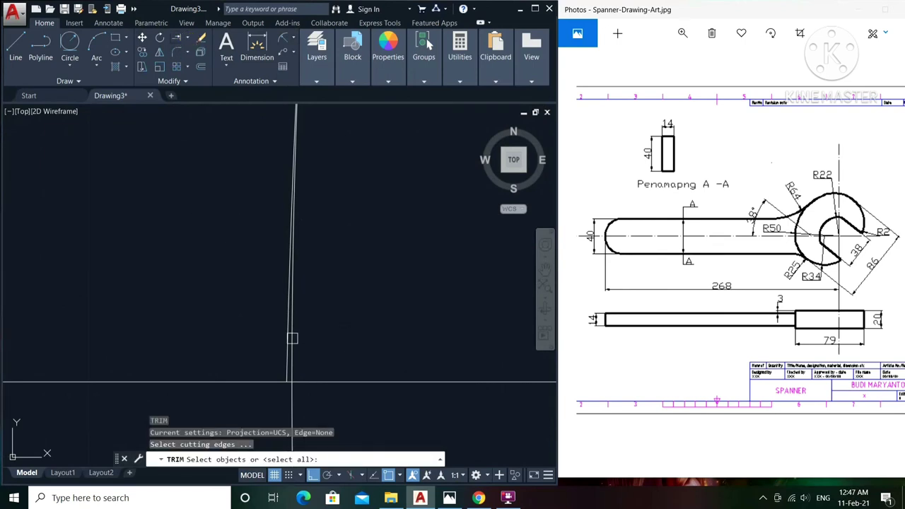
key(Return)
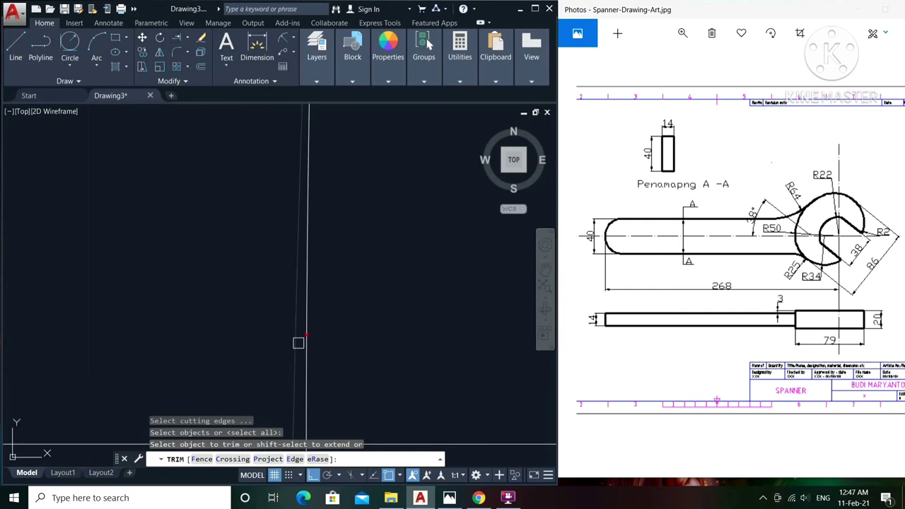
click(299, 343)
scroll(347, 262, up, 5)
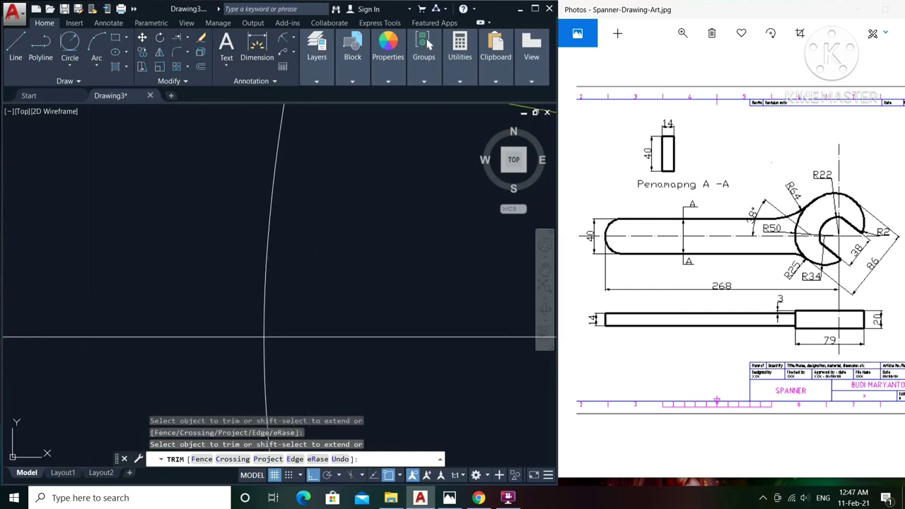
scroll(359, 248, down, 2)
key(Return)
scroll(428, 234, down, 4)
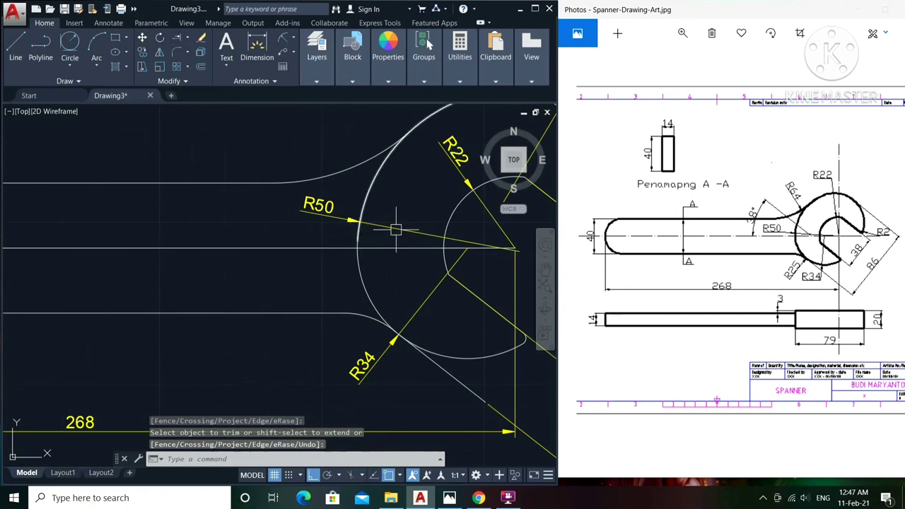
mouse_move(396, 229)
middle_down()
mouse_move(336, 248)
mouse_move(320, 265)
middle_up()
Add R64 to the large fillet arc and R25 to the next fillet arc
scroll(382, 185, down, 2)
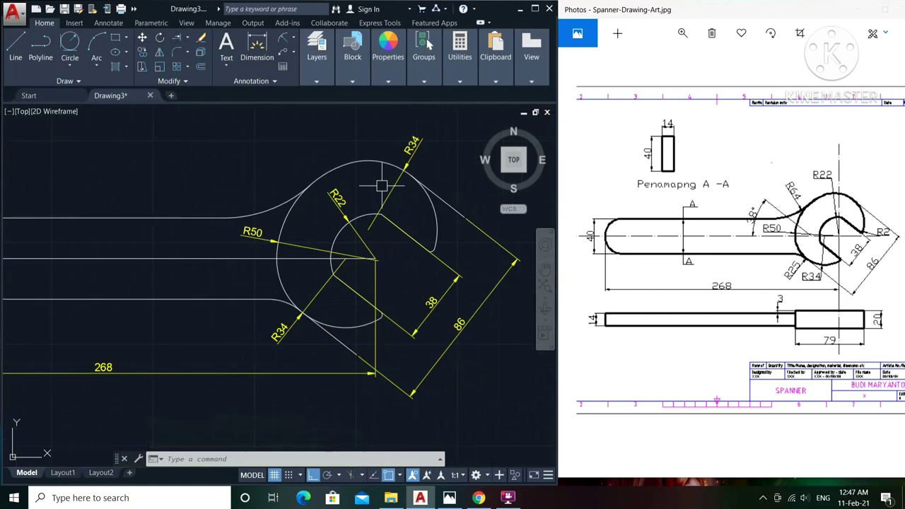
click(284, 41)
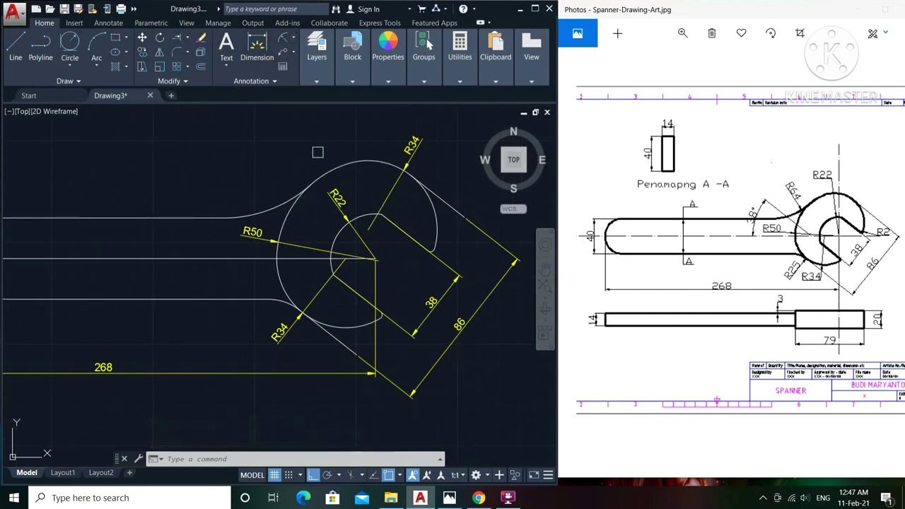
click(289, 204)
click(269, 167)
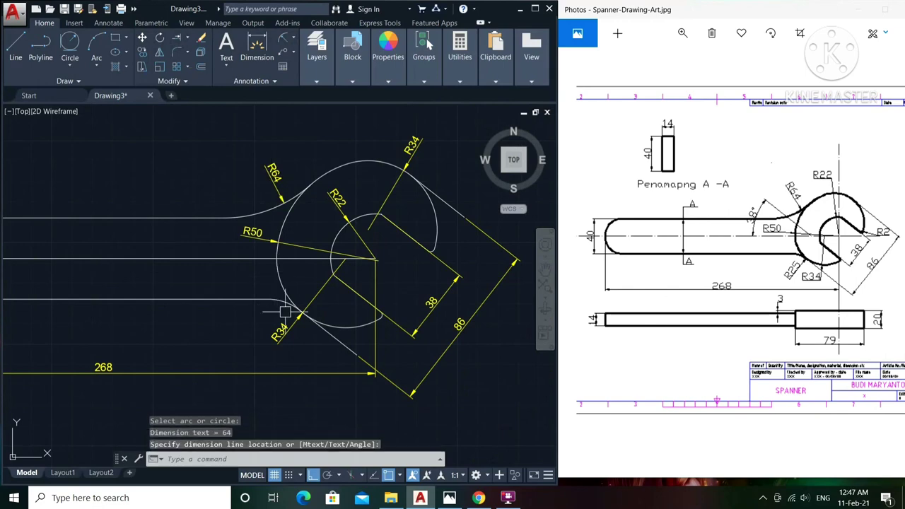
key(Return)
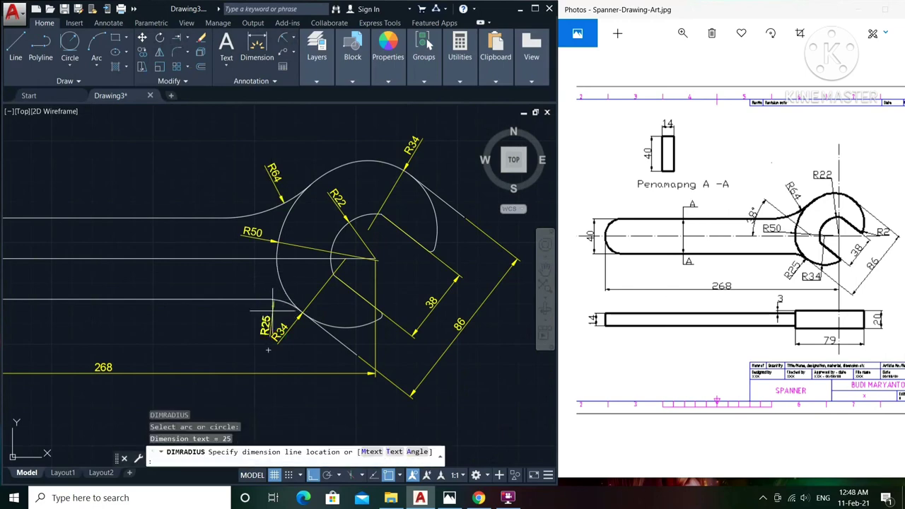
click(273, 309)
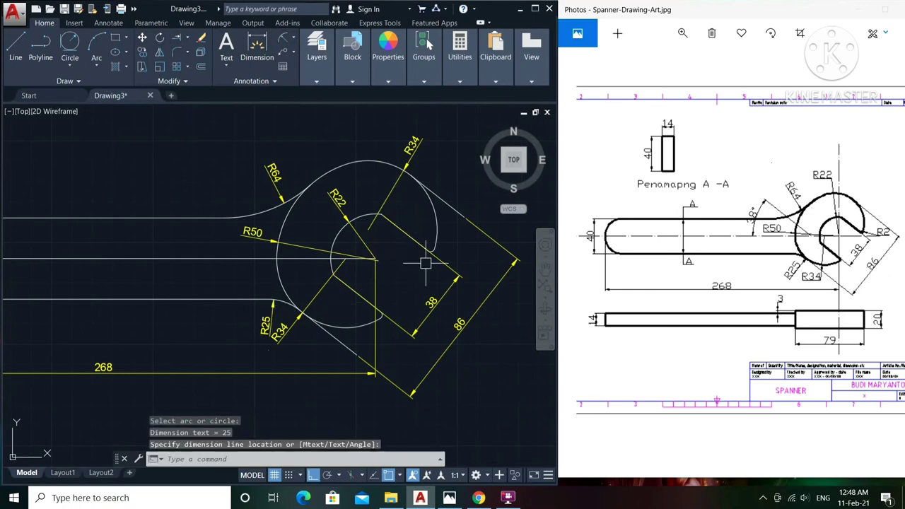
key(Return)
Add the R2 radius dimension to the small arc at the jaw tip
scroll(424, 263, up, 2)
scroll(425, 263, up, 3)
scroll(425, 259, up, 2)
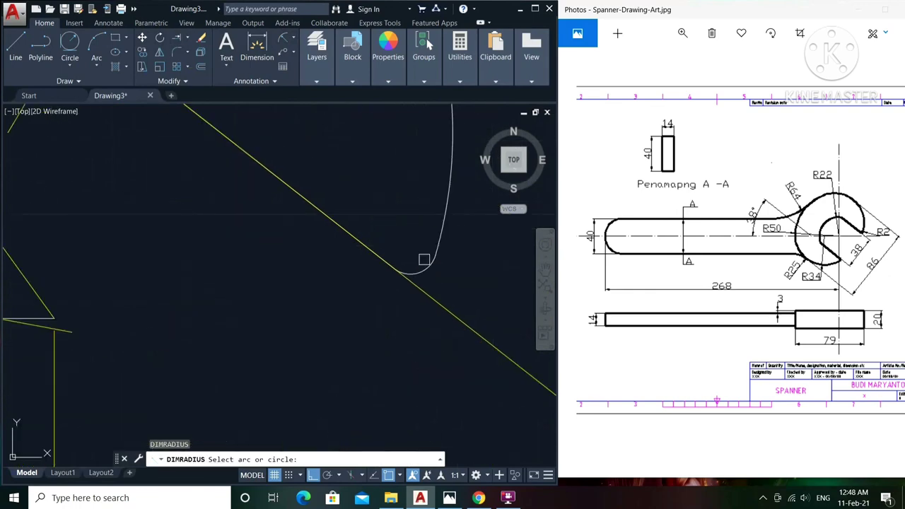
middle_drag(425, 259, 400, 224)
click(398, 222)
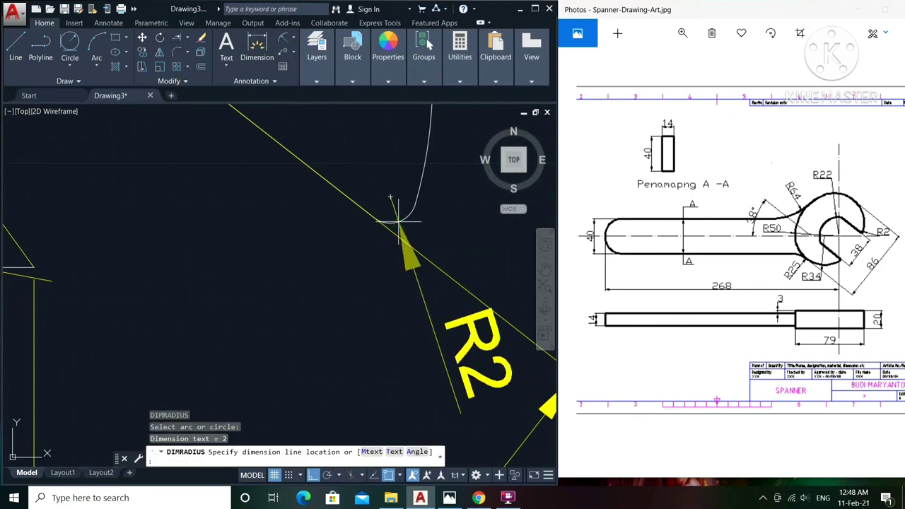
click(434, 230)
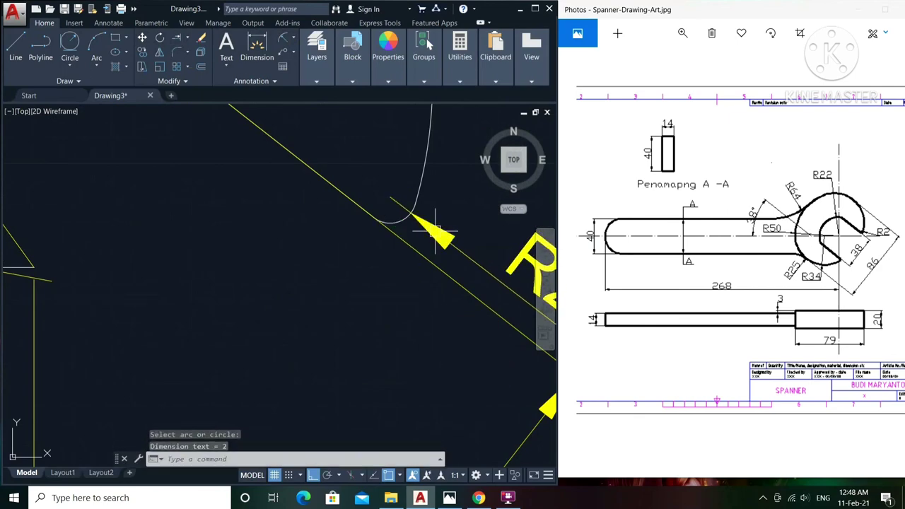
scroll(427, 233, down, 2)
scroll(424, 236, down, 2)
scroll(420, 245, down, 2)
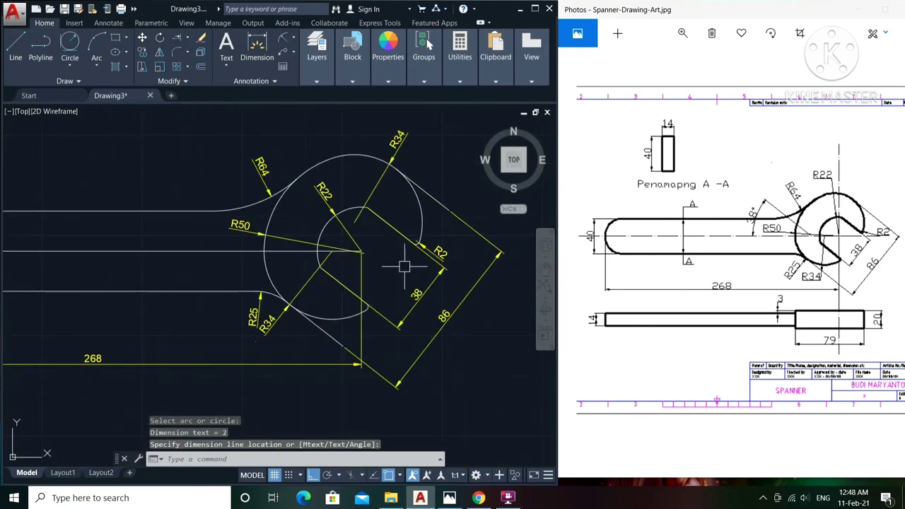
scroll(366, 243, down, 3)
scroll(275, 262, down, 2)
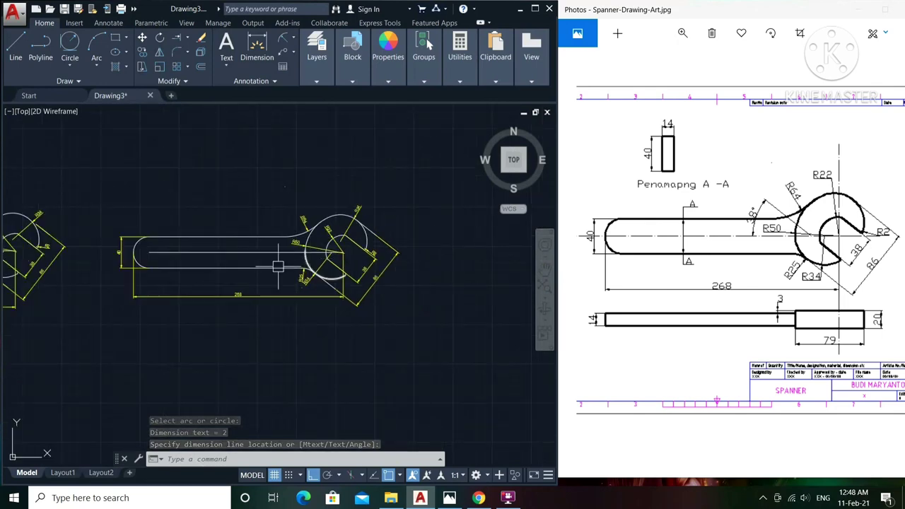
middle_drag(404, 262, 254, 260)
scroll(238, 243, up, 2)
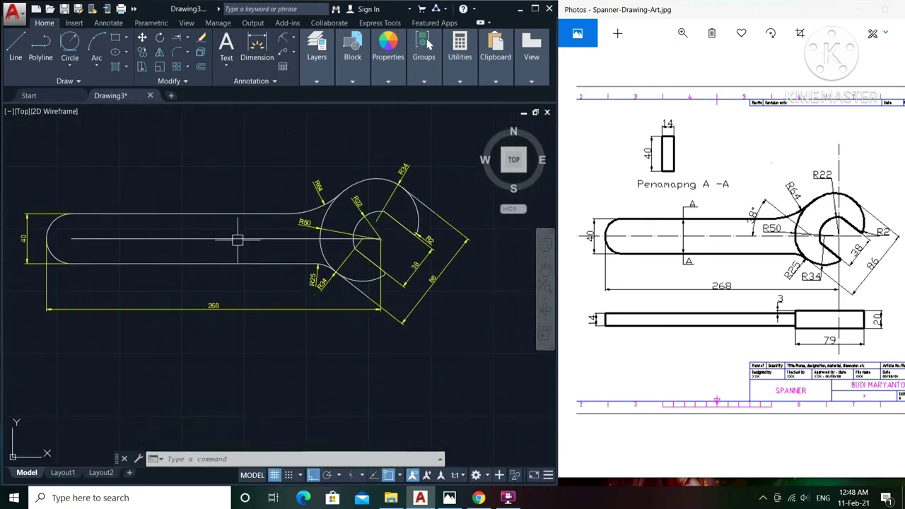
scroll(273, 252, up, 1)
scroll(275, 252, down, 1)
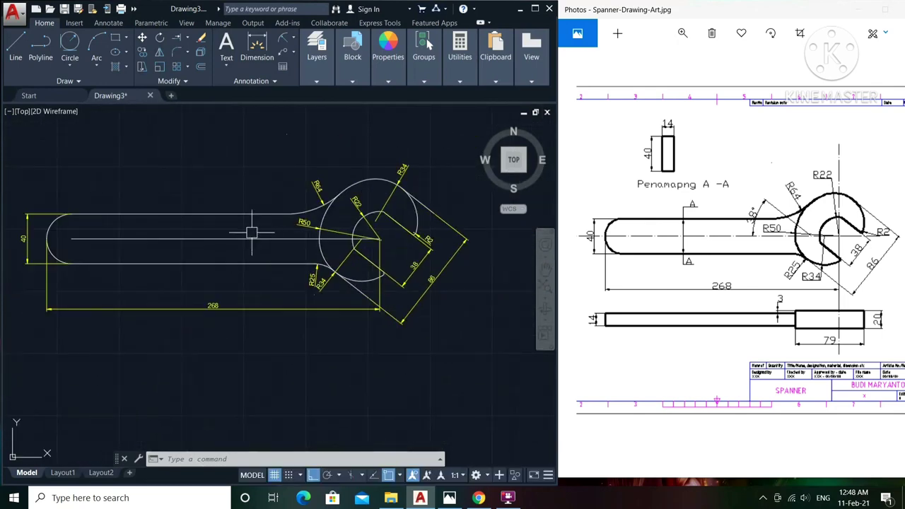
Add a 38° angular dimension between the centre line and slanted jaw line, placed at the head's upper left
click(292, 41)
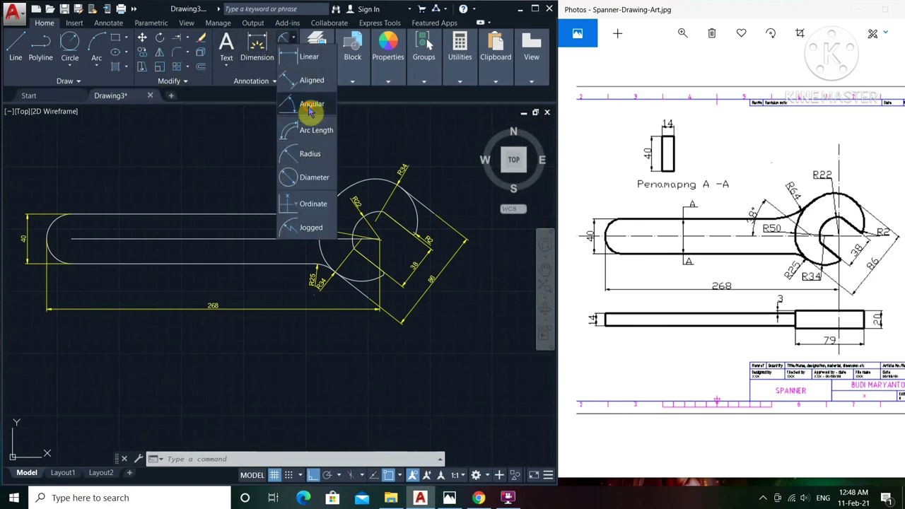
click(309, 106)
scroll(332, 253, up, 2)
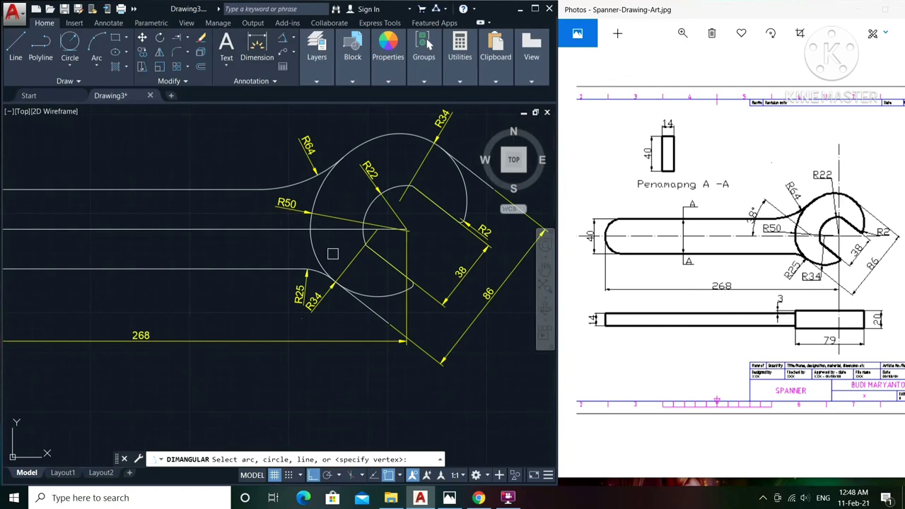
click(287, 235)
scroll(378, 255, up, 5)
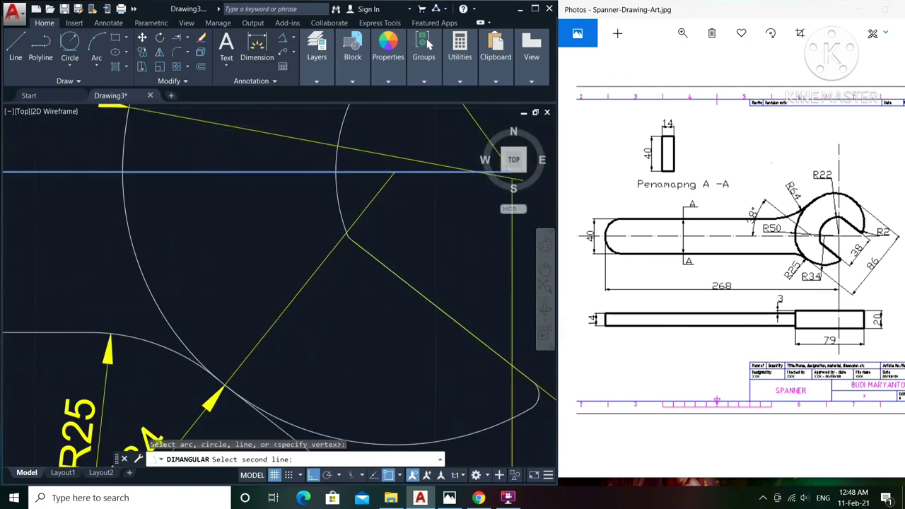
scroll(344, 246, up, 3)
click(319, 212)
scroll(319, 212, down, 2)
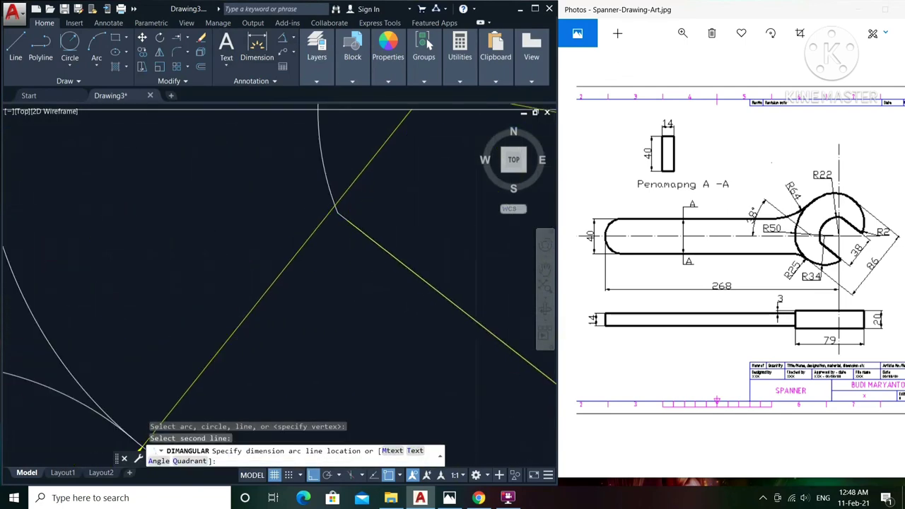
scroll(387, 220, down, 2)
middle_drag(419, 218, 355, 223)
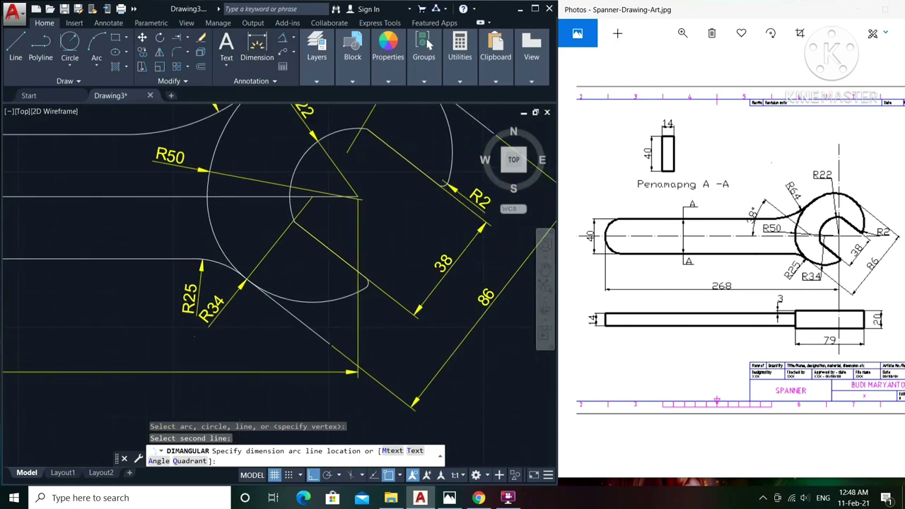
click(111, 164)
scroll(145, 175, down, 2)
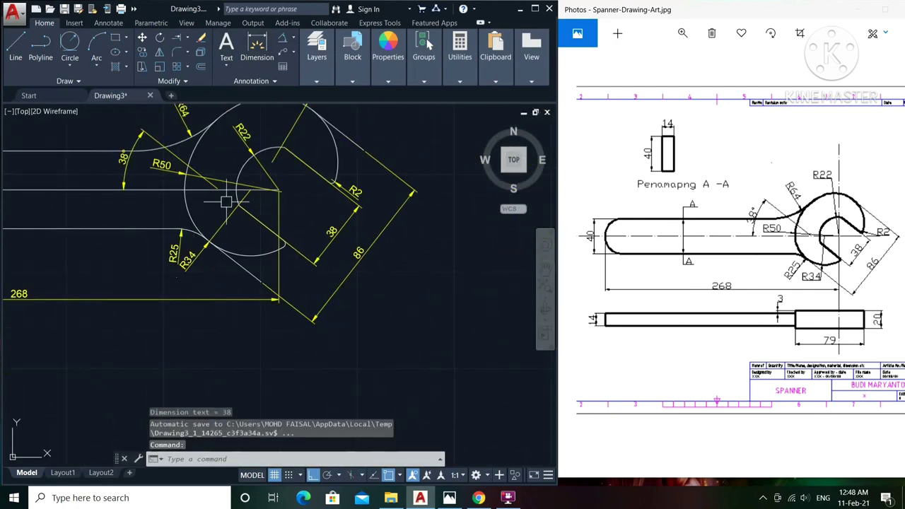
scroll(226, 202, down, 2)
middle_drag(161, 209, 237, 229)
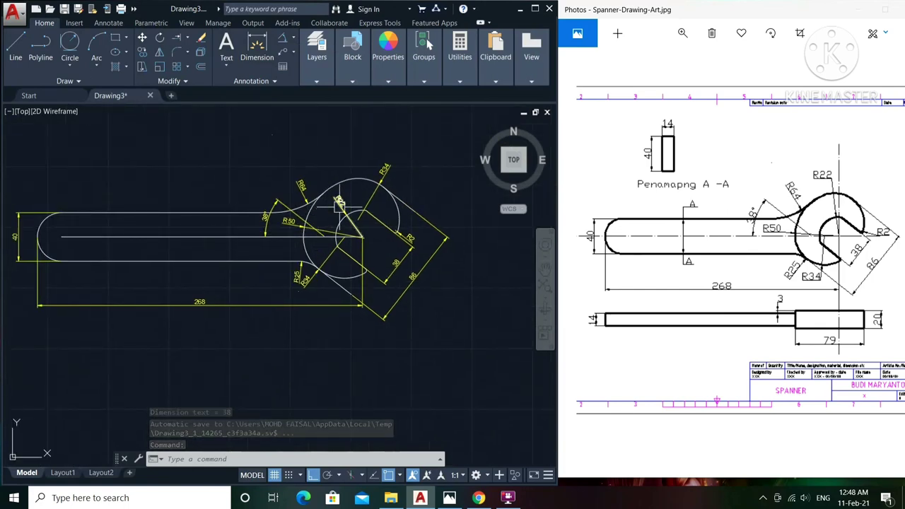
scroll(274, 238, up, 2)
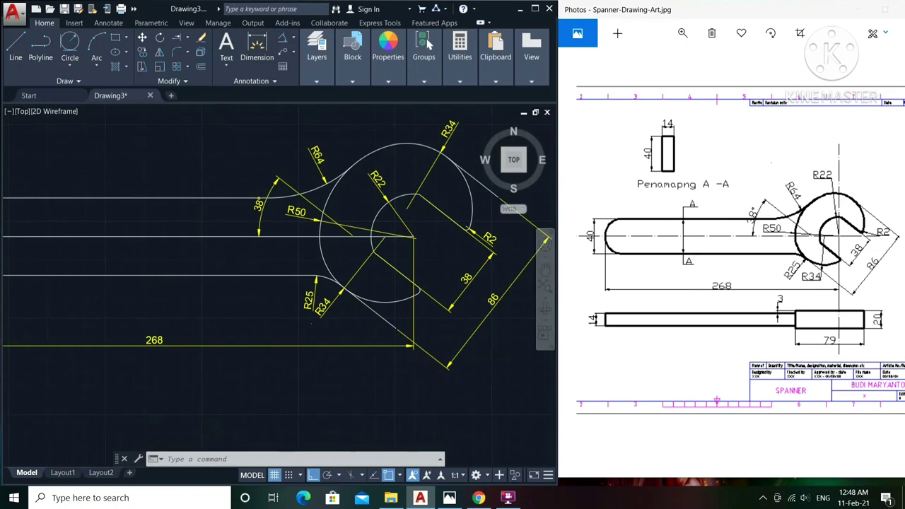
scroll(172, 333, down, 2)
middle_drag(172, 332, 226, 380)
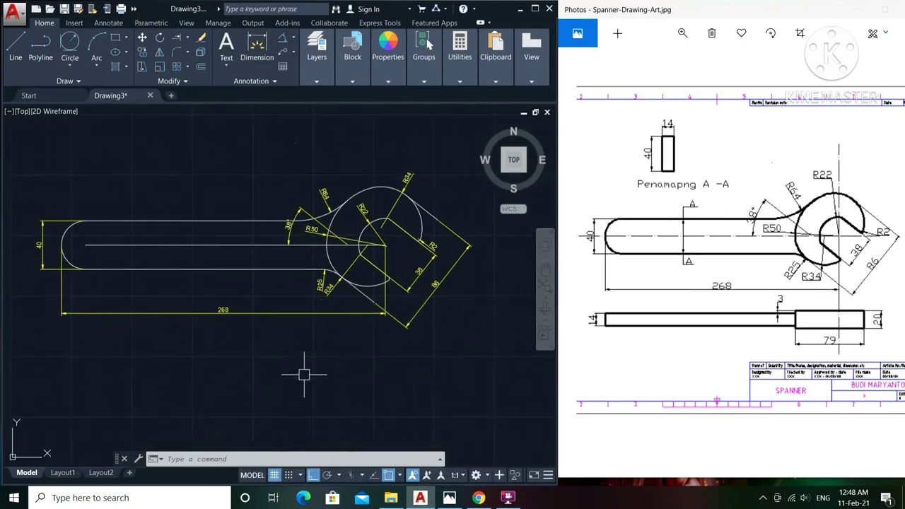